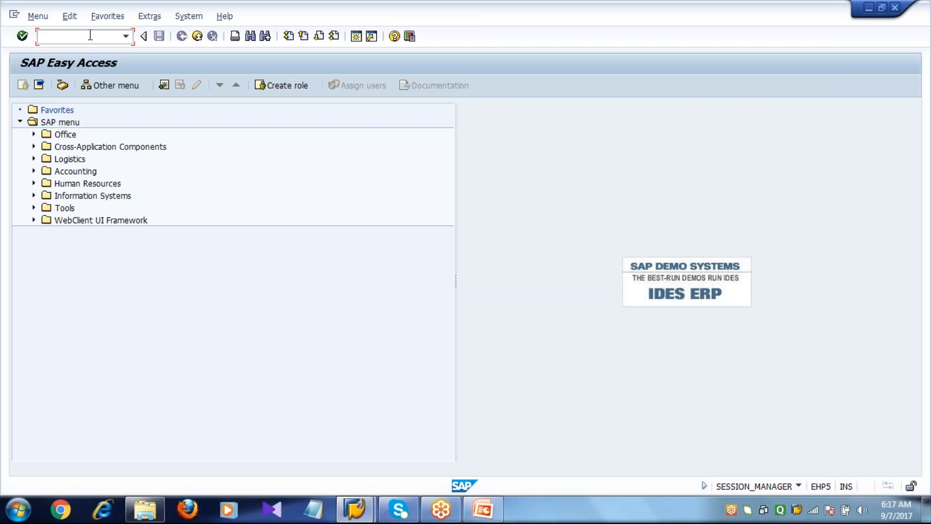
# Open transaction CS02 to change the BOM of material R-TP05 in plant 1000, with BOM usage 1 and alternative BOM 1.
pyautogui.write('CS02')
pyautogui.press('Return')
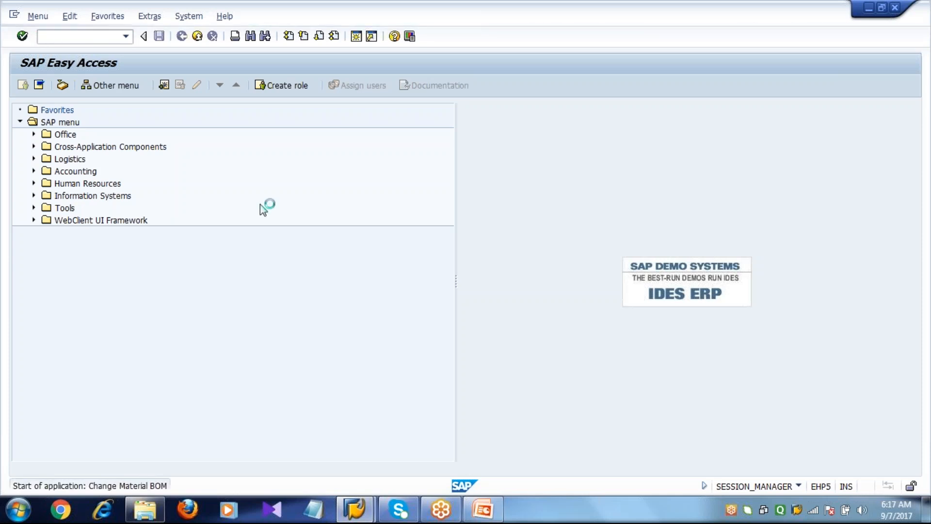
pyautogui.write('R-TP05')
pyautogui.press('Tab')
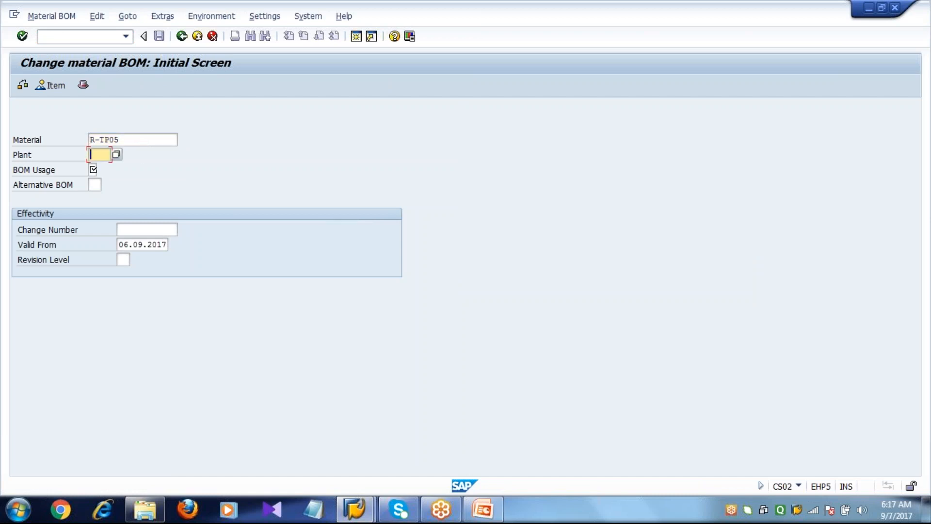
pyautogui.write('1000')
pyautogui.press('Tab')
pyautogui.write('1')
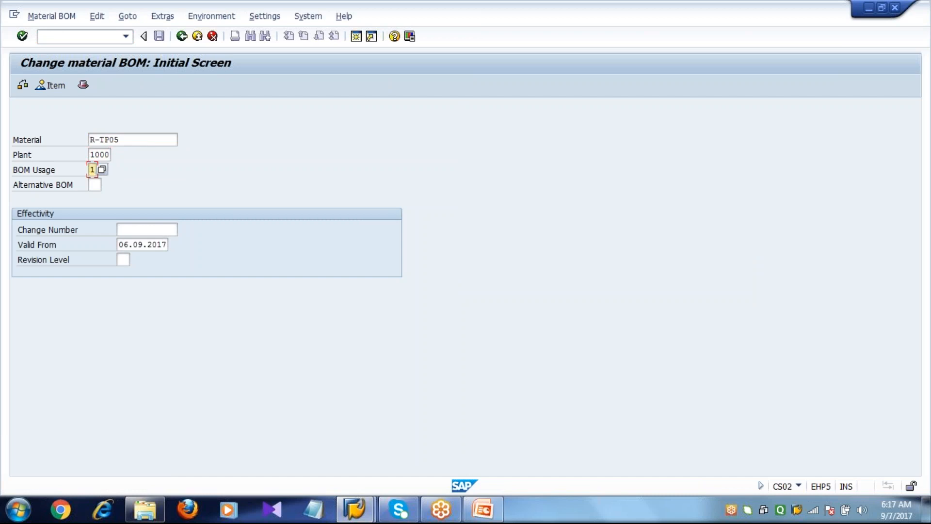
pyautogui.press('Tab')
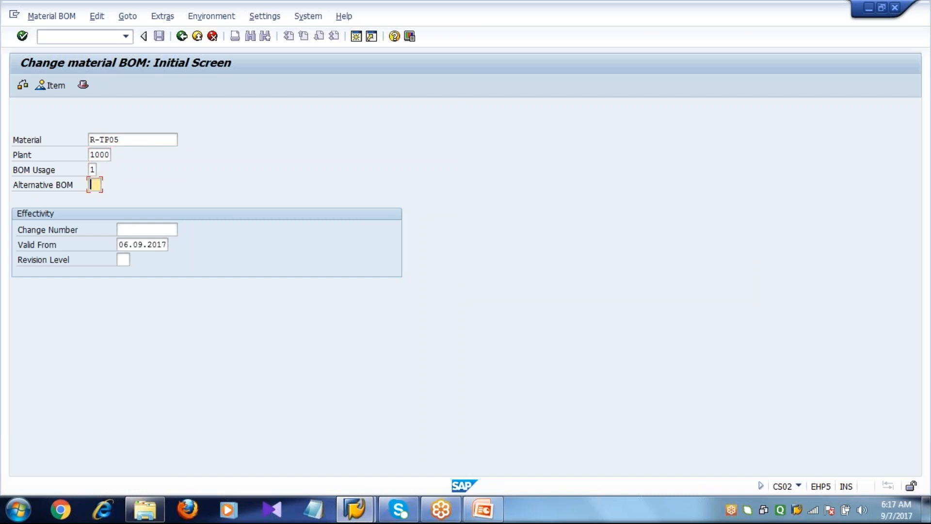
pyautogui.write('1')
pyautogui.press('Return')
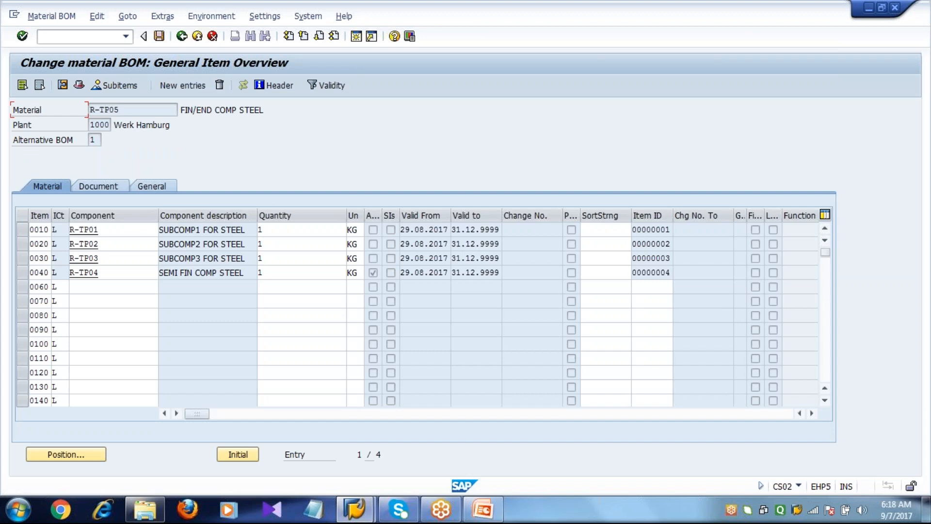
# Set the component scrap of BOM item 0010 (R-TP01) to 5% and return to the item overview.
pyautogui.click(22, 232)
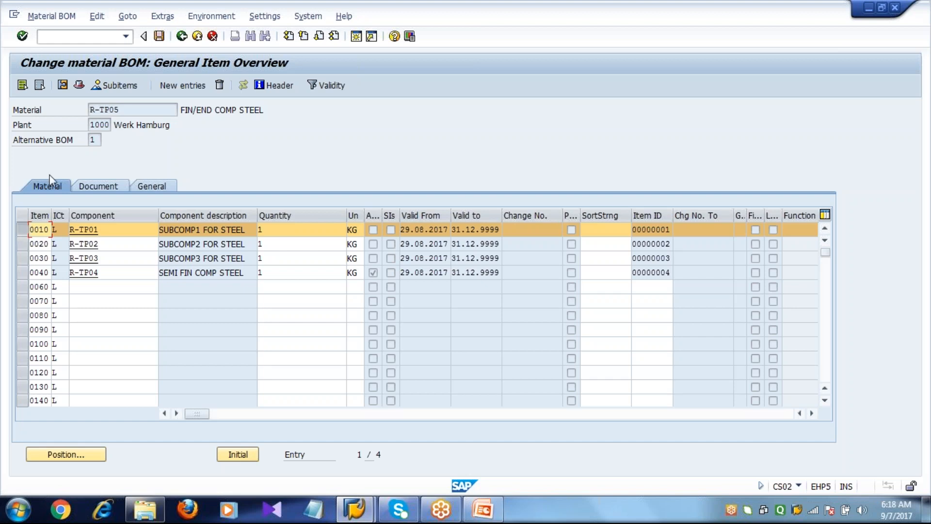
pyautogui.click(63, 87)
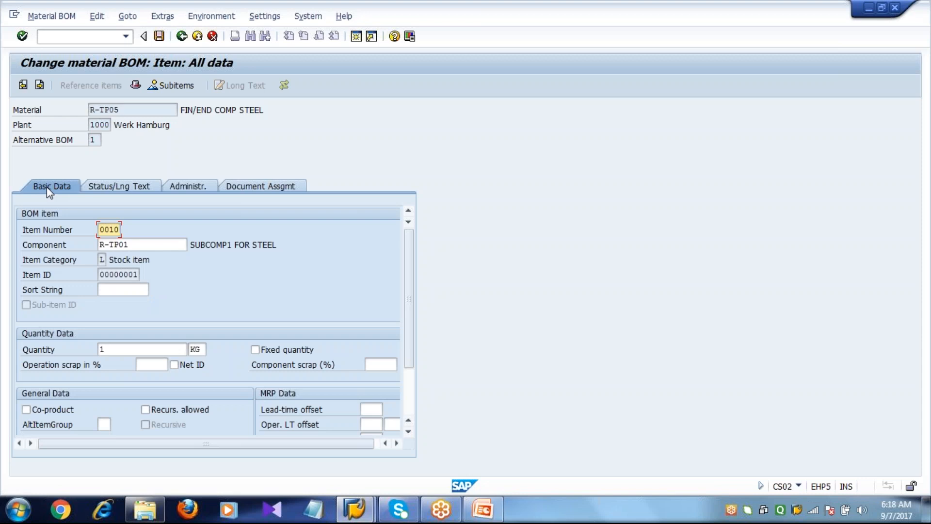
pyautogui.click(380, 365)
pyautogui.click(311, 367)
pyautogui.click(380, 365)
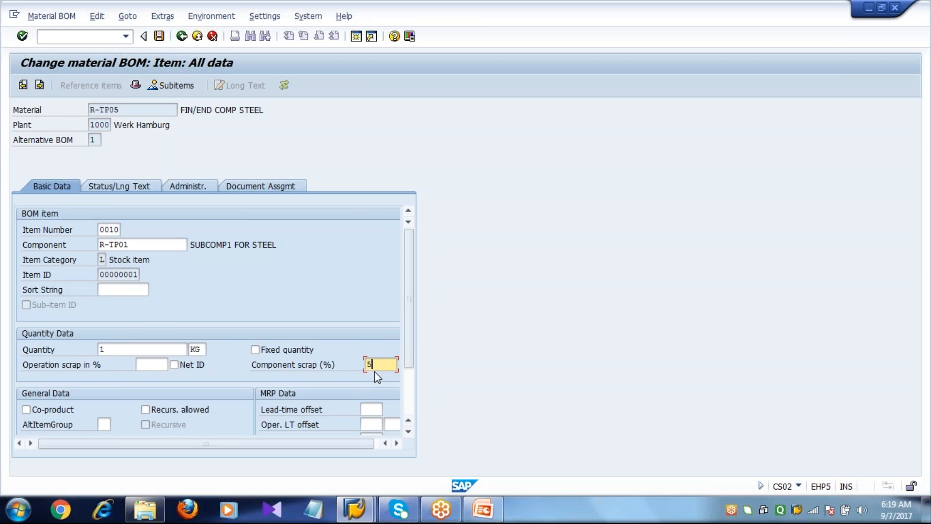
pyautogui.click(182, 37)
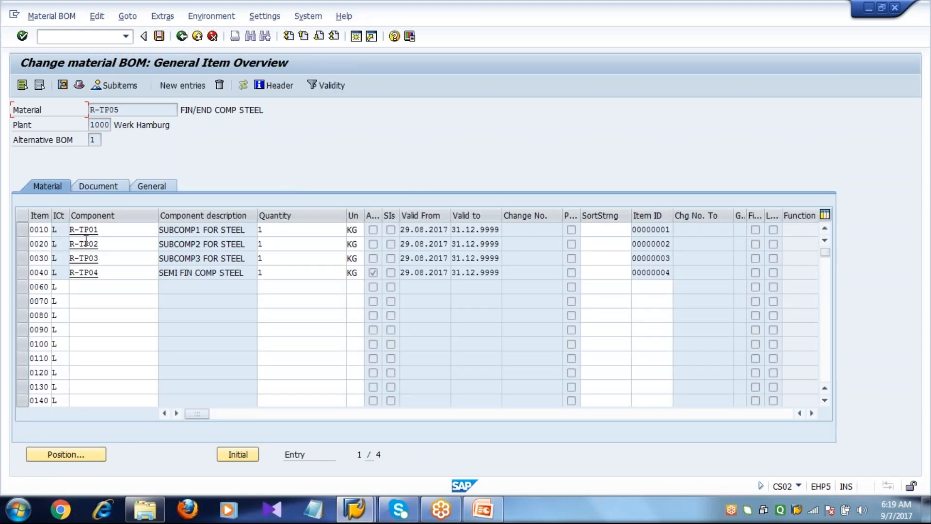
# Set the component scrap of BOM item 0020 (R-TP02) to 5% and return to the item overview.
pyautogui.click(22, 246)
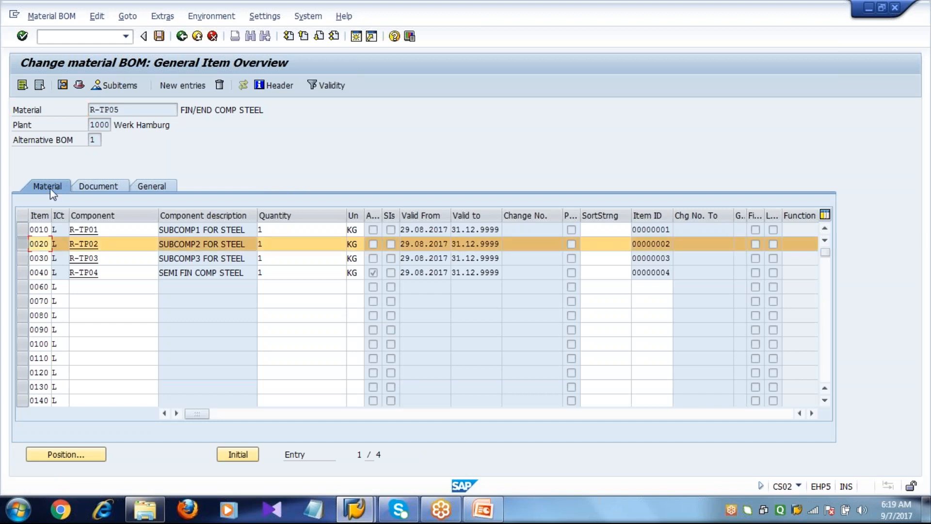
pyautogui.click(63, 86)
pyautogui.click(379, 365)
pyautogui.write('5')
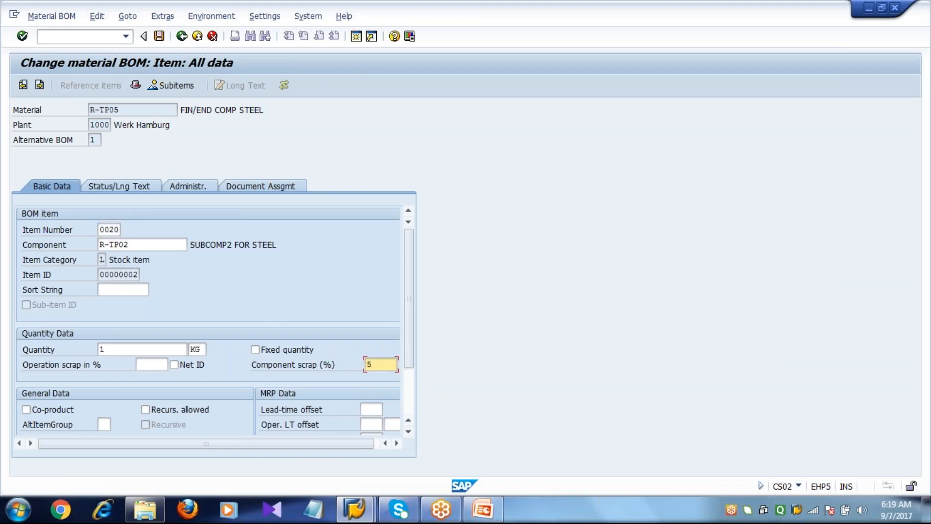
pyautogui.click(182, 37)
# Set the component scrap of BOM item 0030 (R-TP03) to 5% and return to the item overview.
pyautogui.click(22, 258)
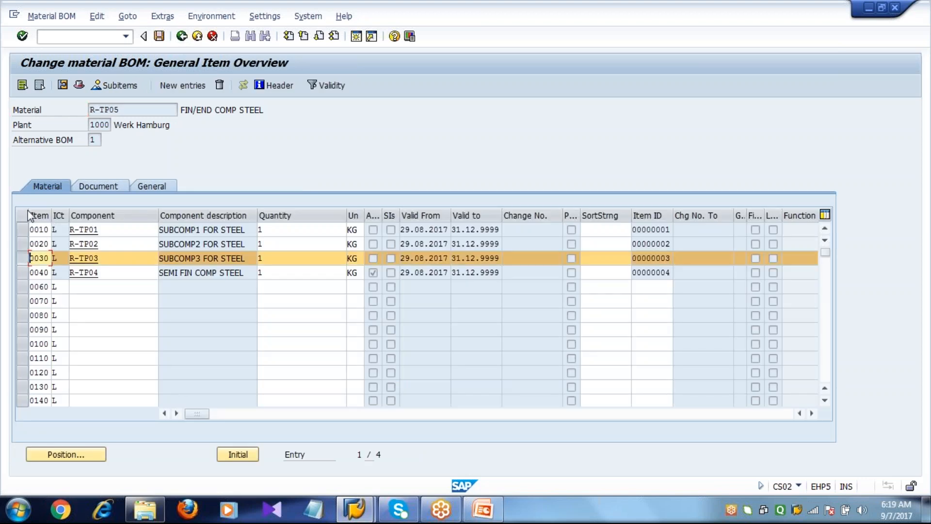
pyautogui.click(63, 85)
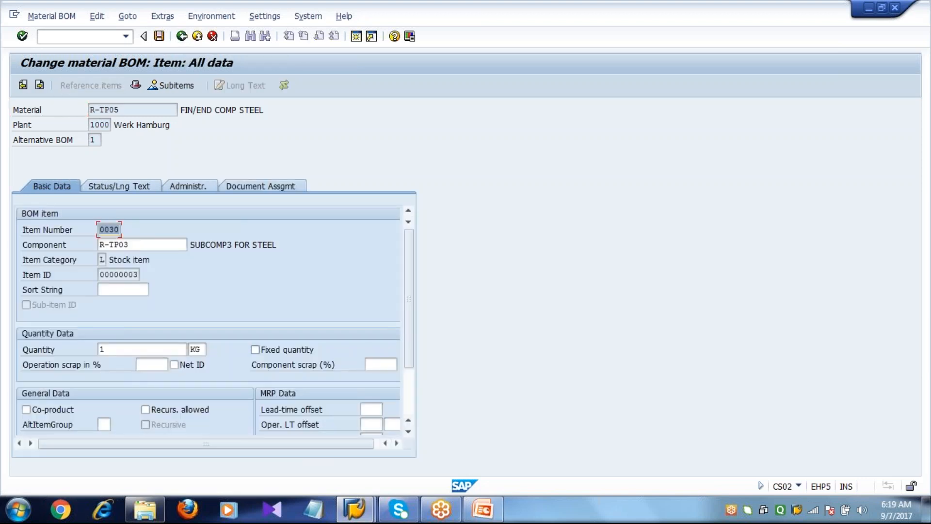
pyautogui.click(369, 365)
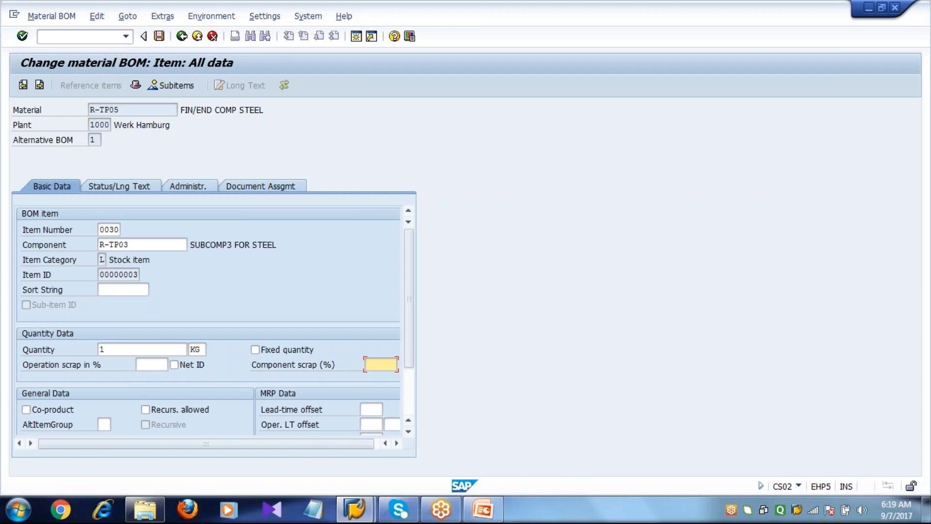
pyautogui.write('5')
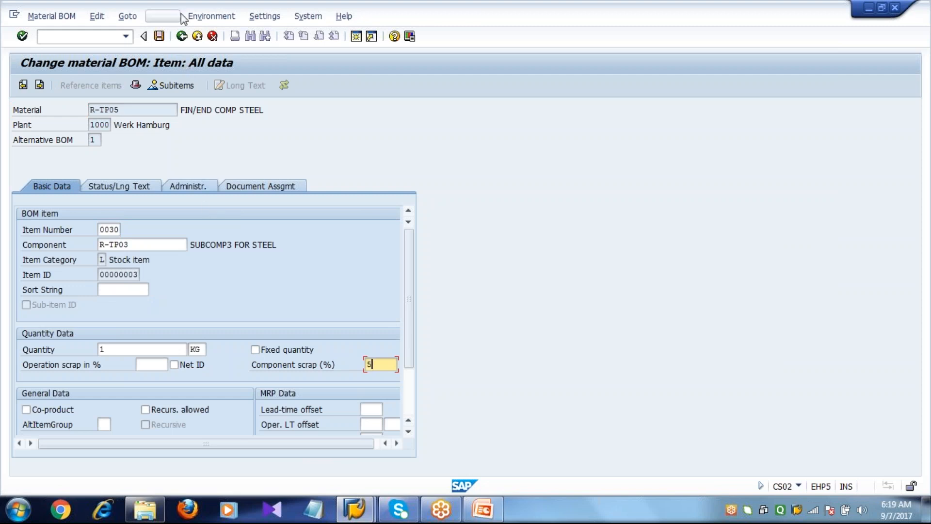
pyautogui.click(182, 37)
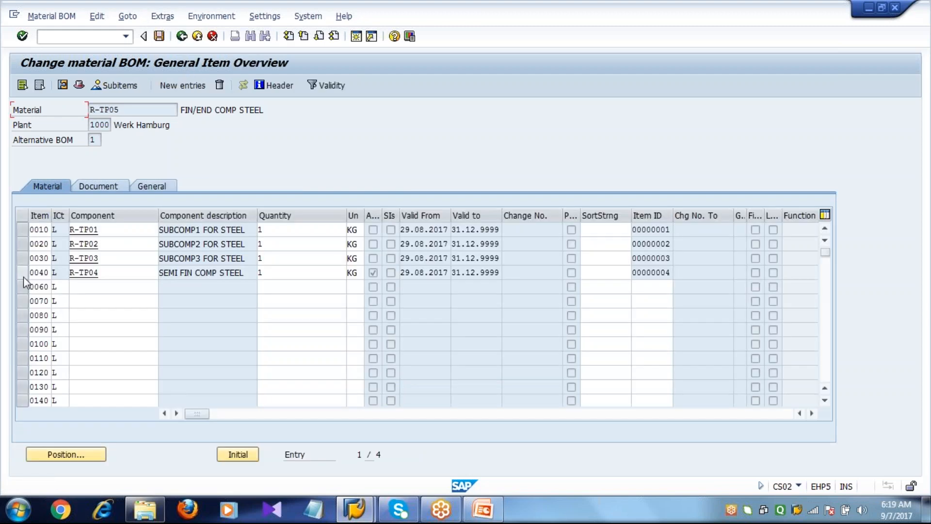
# Set the component scrap of BOM item 0040 (R-TP04) to 5%, save the BOM and leave the transaction.
pyautogui.click(24, 272)
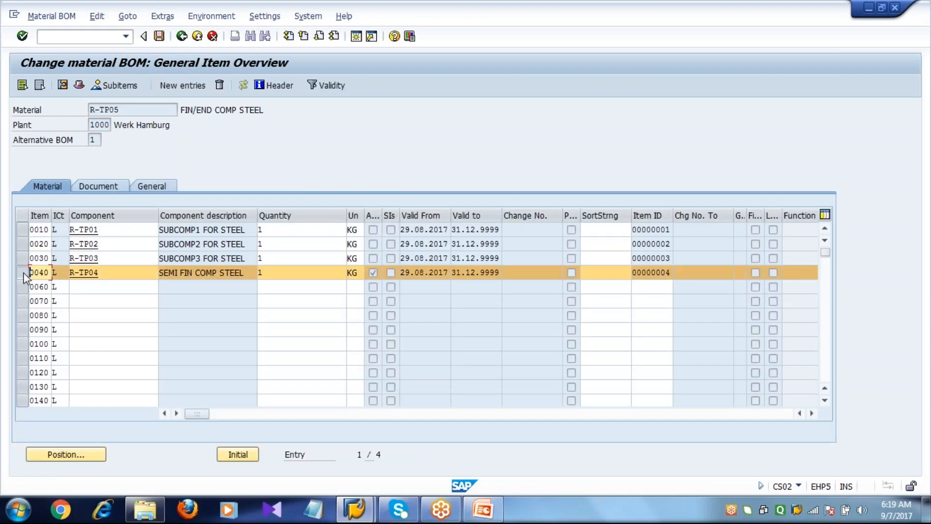
pyautogui.click(63, 85)
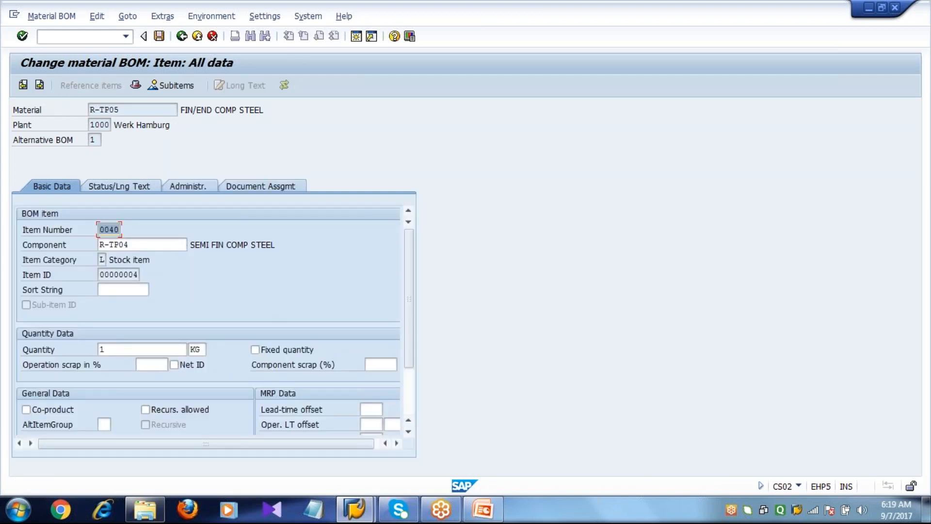
pyautogui.write('5')
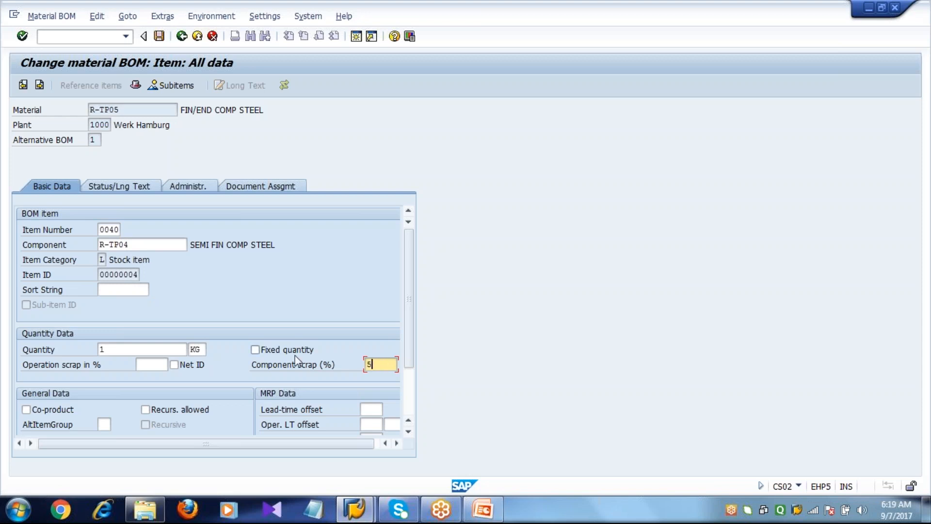
pyautogui.click(147, 110)
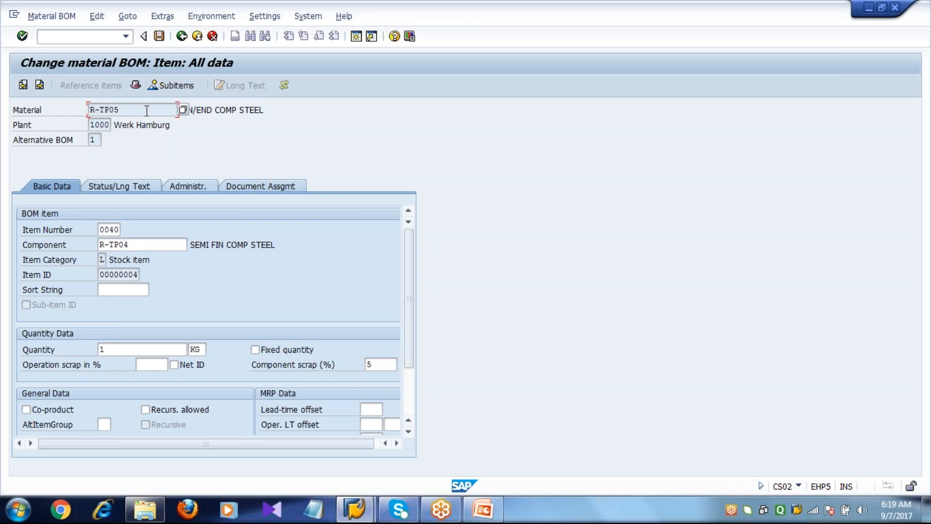
pyautogui.click(391, 365)
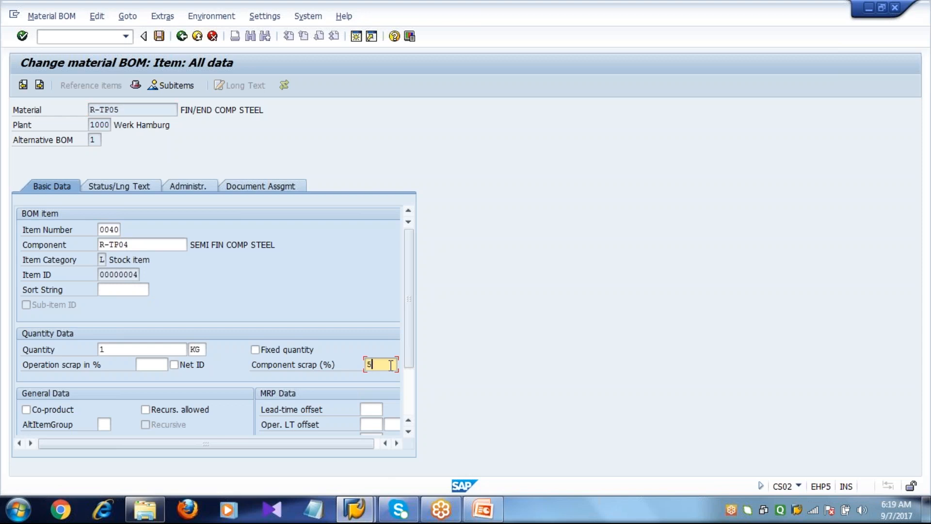
pyautogui.click(157, 37)
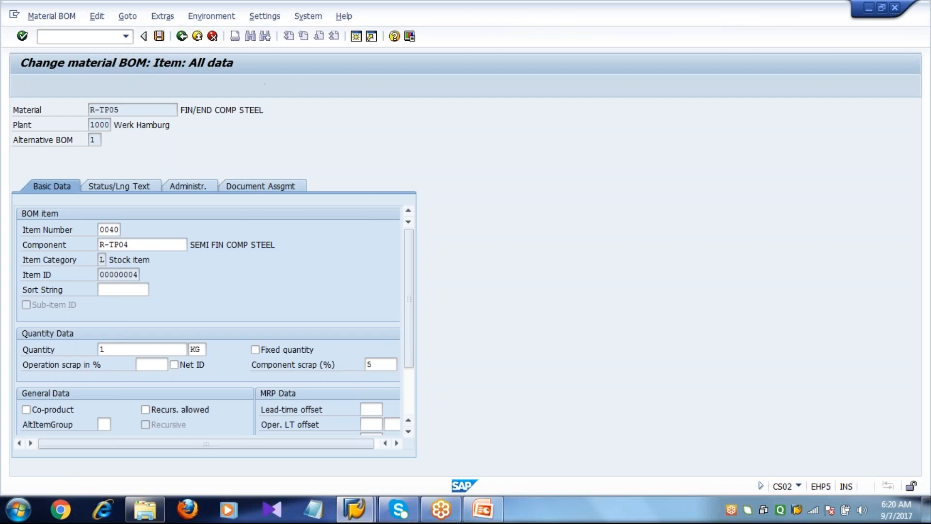
pyautogui.click(182, 36)
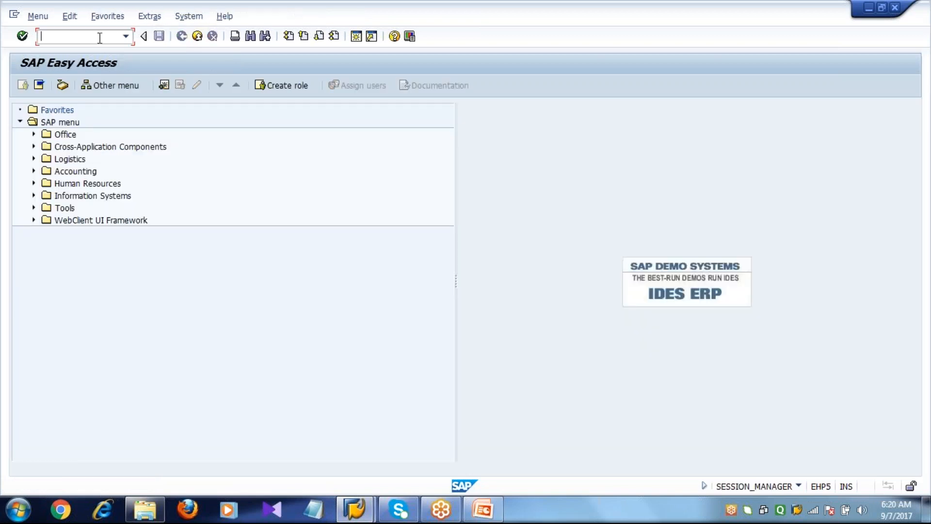
# Start a production order with CO01 for material R-TP05, production plant 1000, planning plant 1000 and order type PP01.
pyautogui.write('CO01')
pyautogui.press('Return')
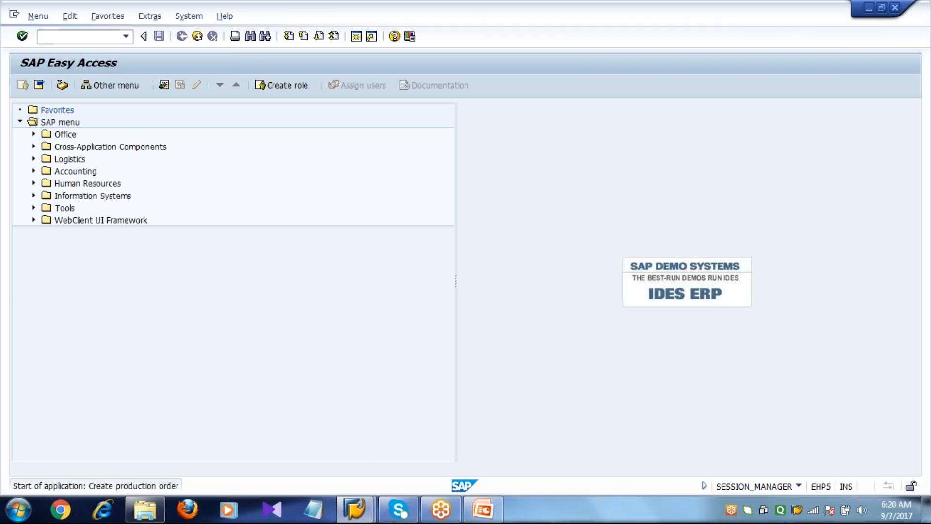
pyautogui.write('R')
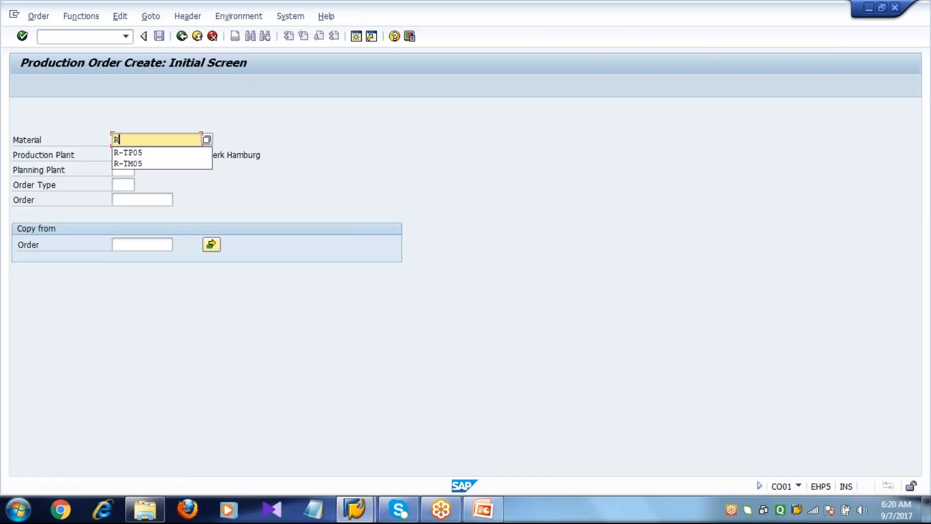
pyautogui.press('Down')
pyautogui.press('Return')
pyautogui.press('Tab')
pyautogui.press('Tab')
pyautogui.press('Down')
pyautogui.press('Return')
pyautogui.press('Tab')
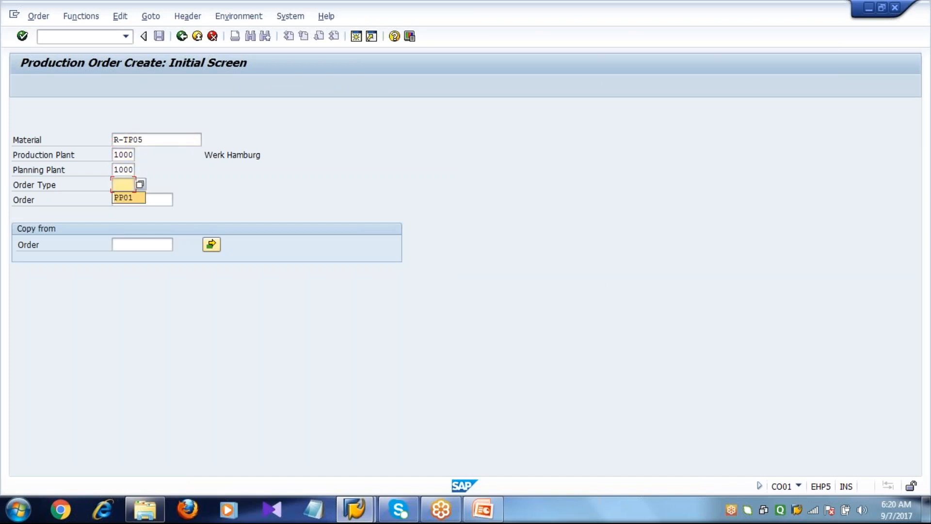
pyautogui.press('Return')
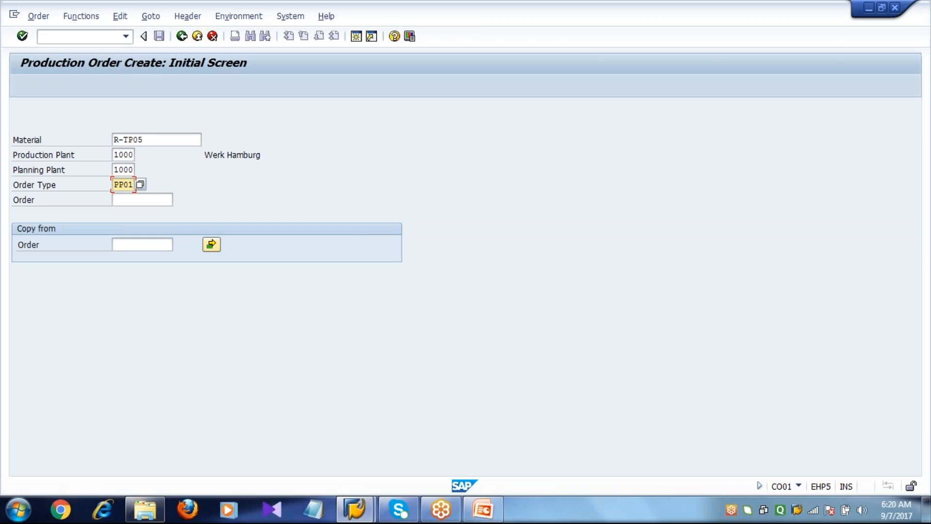
pyautogui.press('Return')
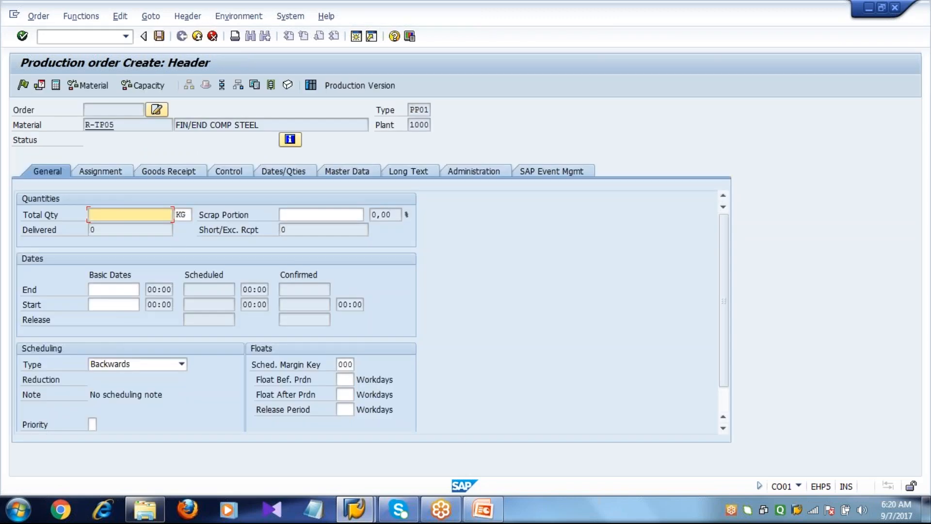
# Set the production order's total quantity to 100 KG and confirm the header data to schedule the order.
pyautogui.write('100')
pyautogui.press('Return')
pyautogui.press('Down')
pyautogui.press('Return')
pyautogui.press('Return')
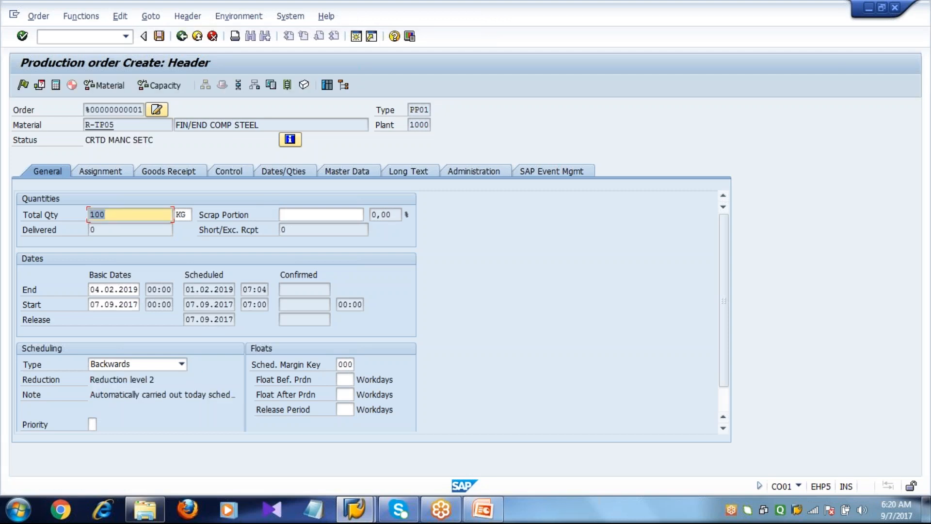
# Check the order header's material and total quantity, and examine the requirement quantities of components R-TP01 to R-TP04 in the component overview.
pyautogui.click(152, 218)
pyautogui.click(123, 124)
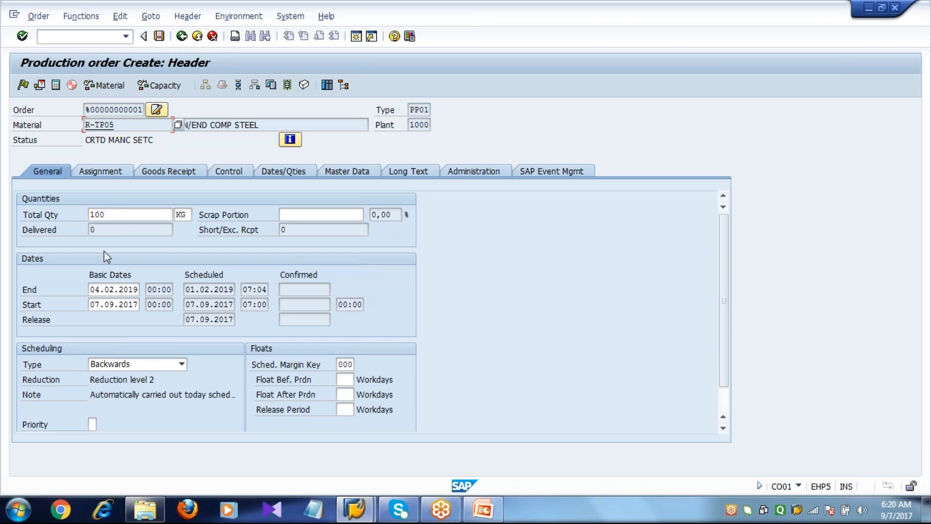
pyautogui.click(130, 215)
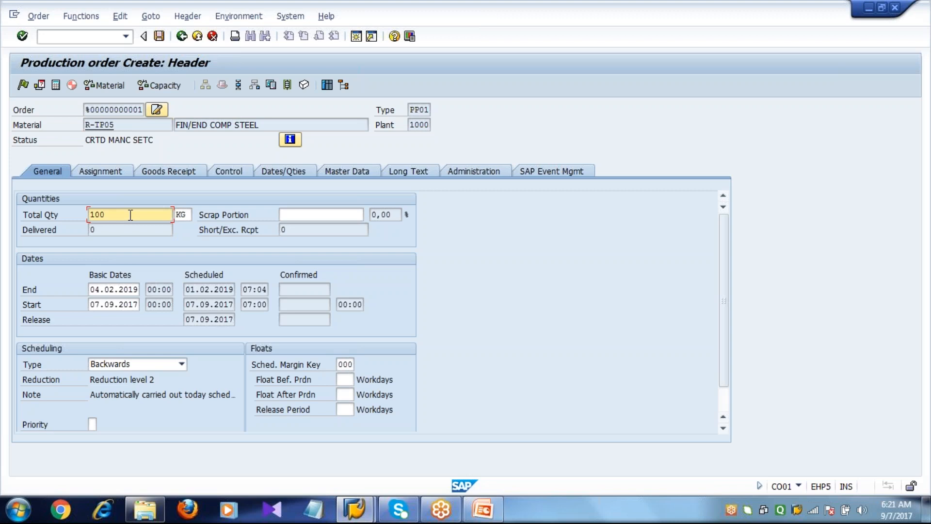
pyautogui.click(252, 86)
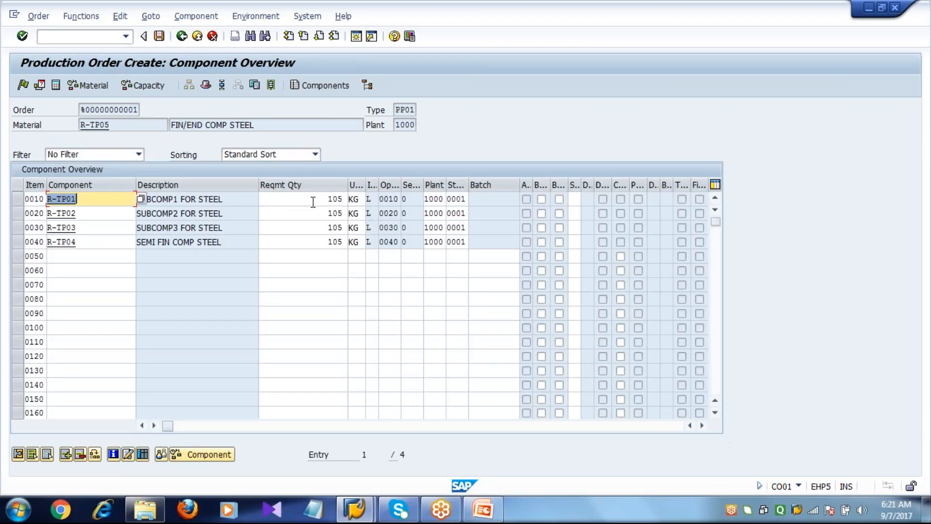
pyautogui.click(313, 200)
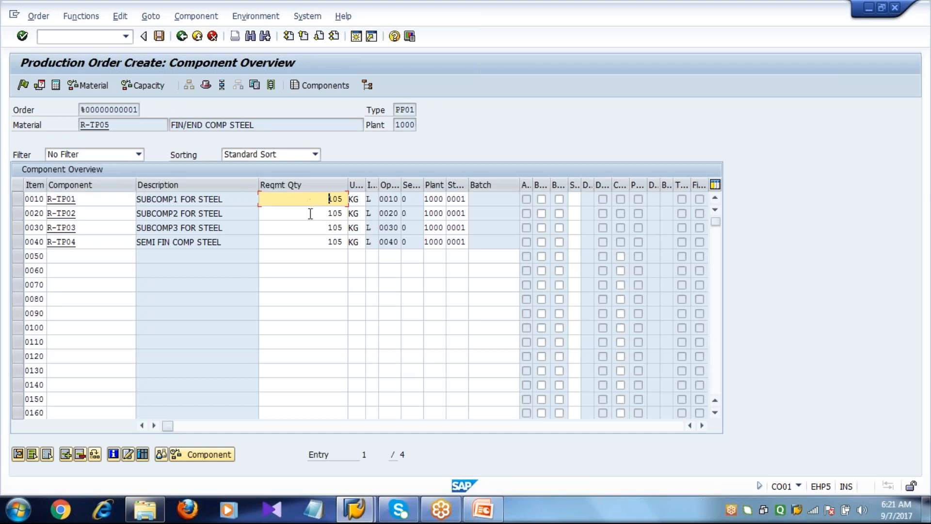
pyautogui.click(311, 213)
pyautogui.click(311, 228)
pyautogui.click(309, 242)
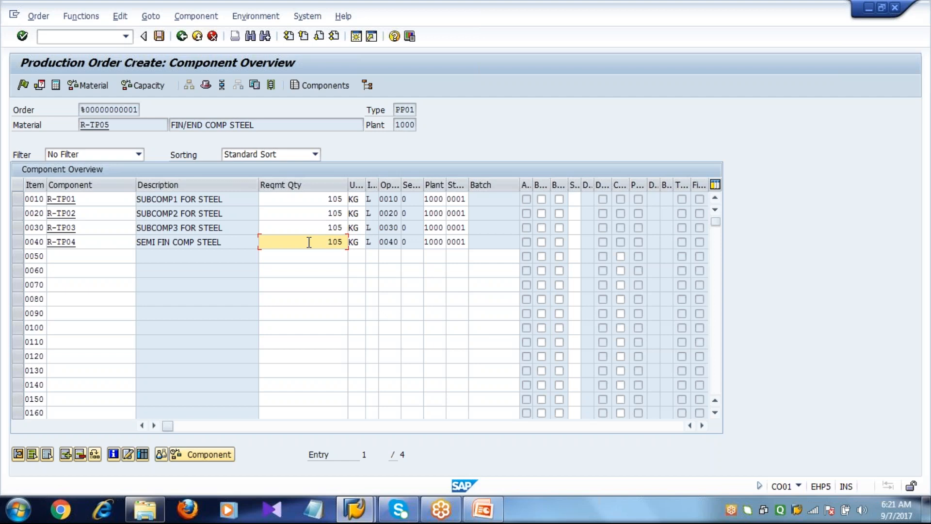
pyautogui.click(312, 199)
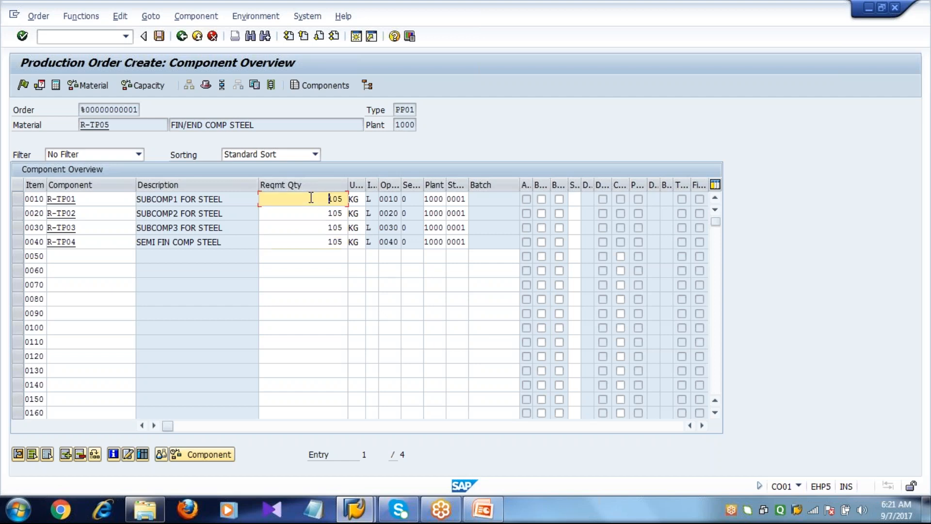
# Check the requirement quantities of components R-TP02 to R-TP04 and leave the production order without saving it.
pyautogui.click(307, 218)
pyautogui.click(302, 228)
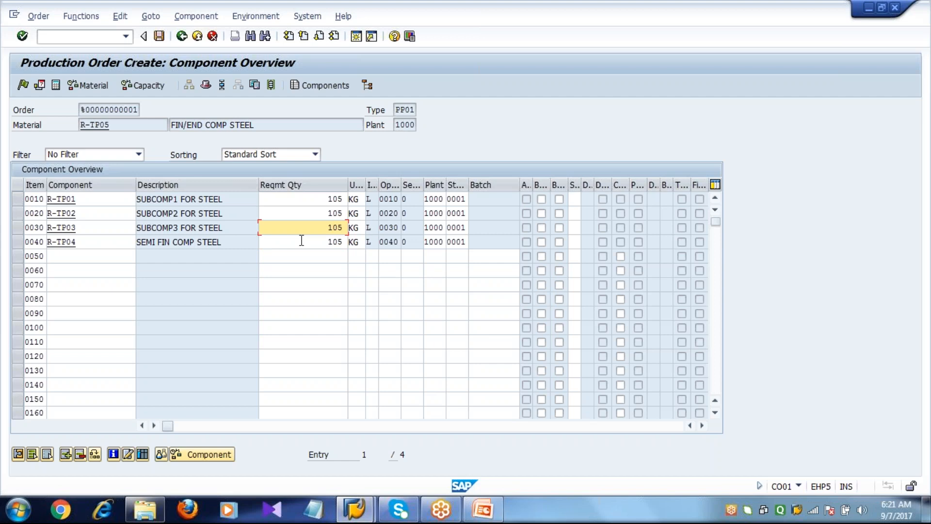
pyautogui.click(301, 241)
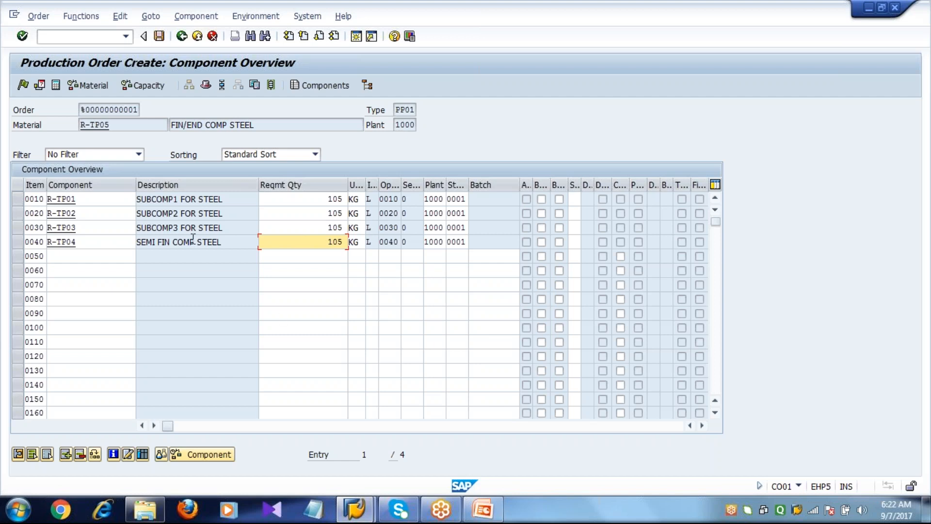
pyautogui.click(197, 37)
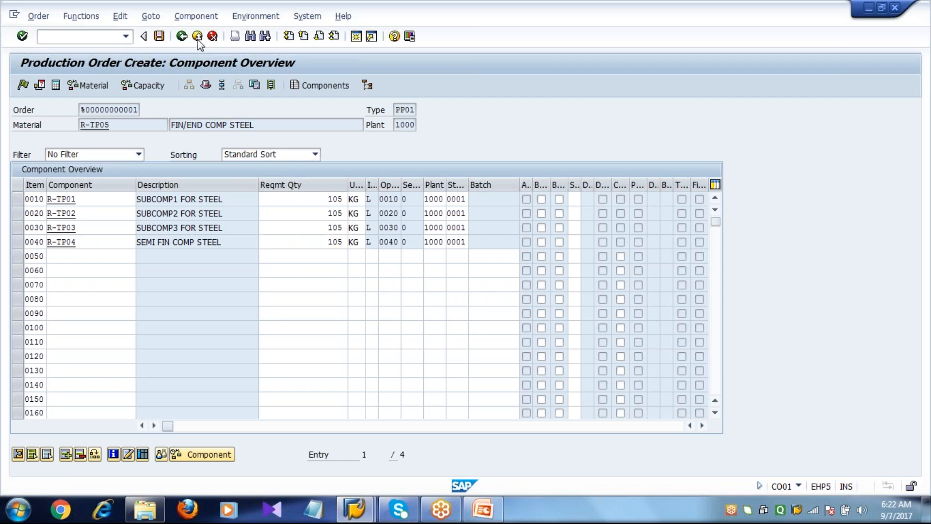
pyautogui.click(245, 281)
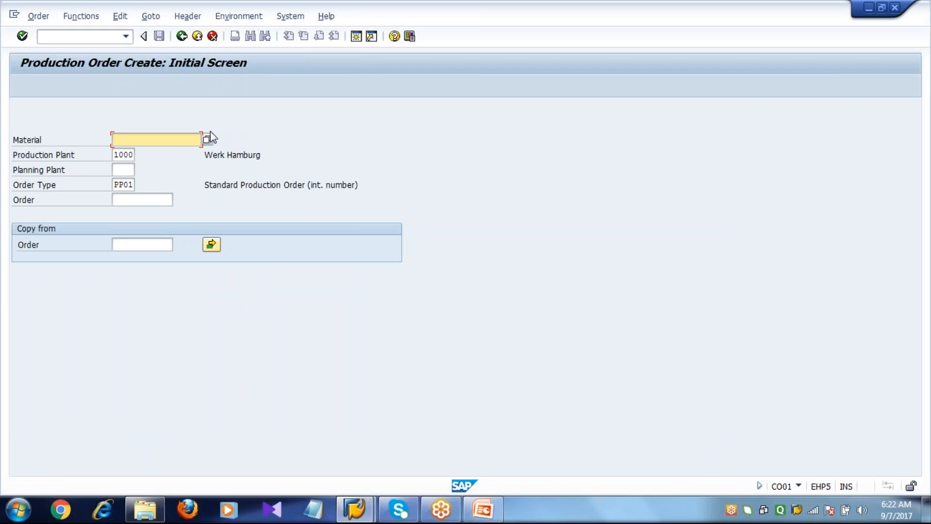
pyautogui.click(198, 37)
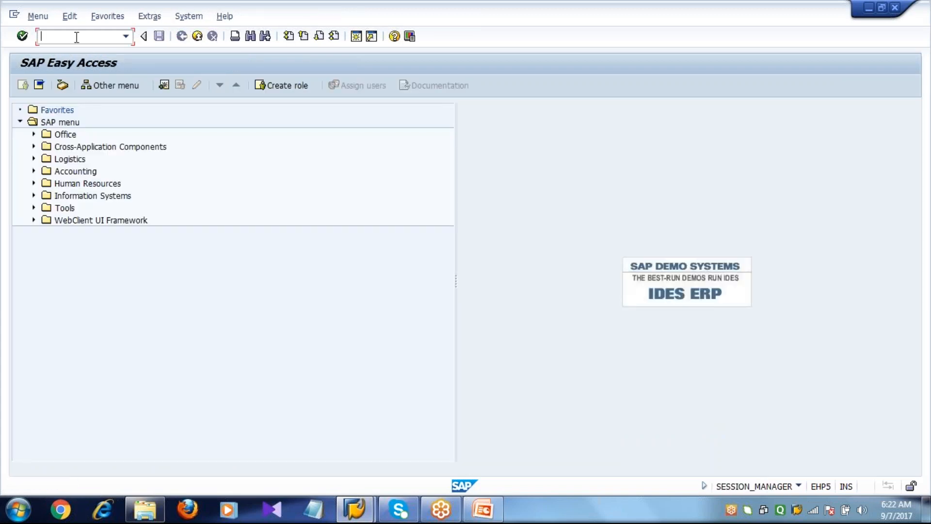
# Open the BOM of material R-TP05 in CS02 for plant 1000, BOM usage 1 and alternative BOM 1.
pyautogui.write('CS02')
pyautogui.press('Return')
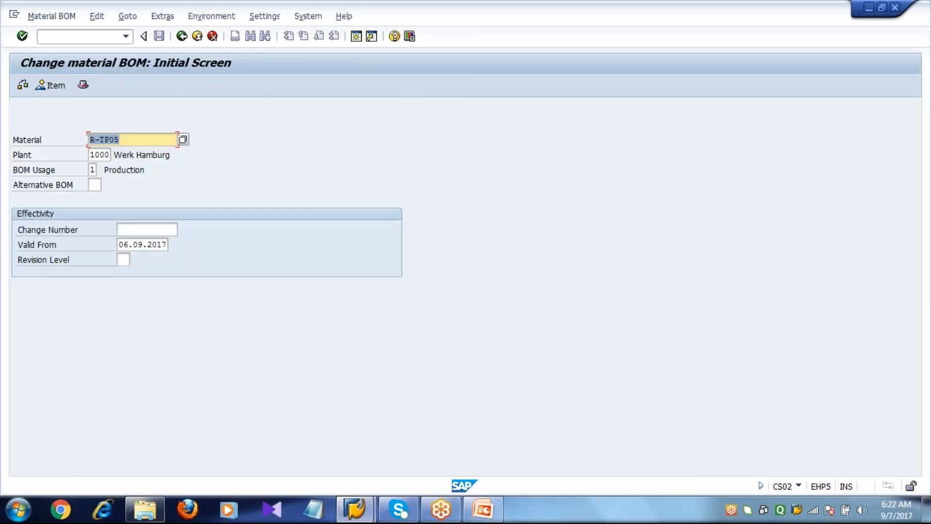
pyautogui.press('Tab')
pyautogui.press('Tab')
pyautogui.press('Tab')
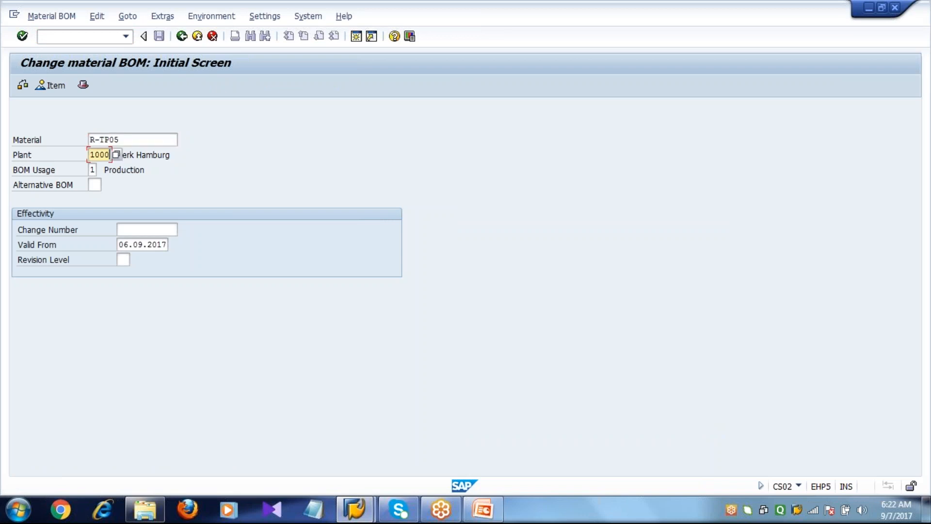
pyautogui.write('1')
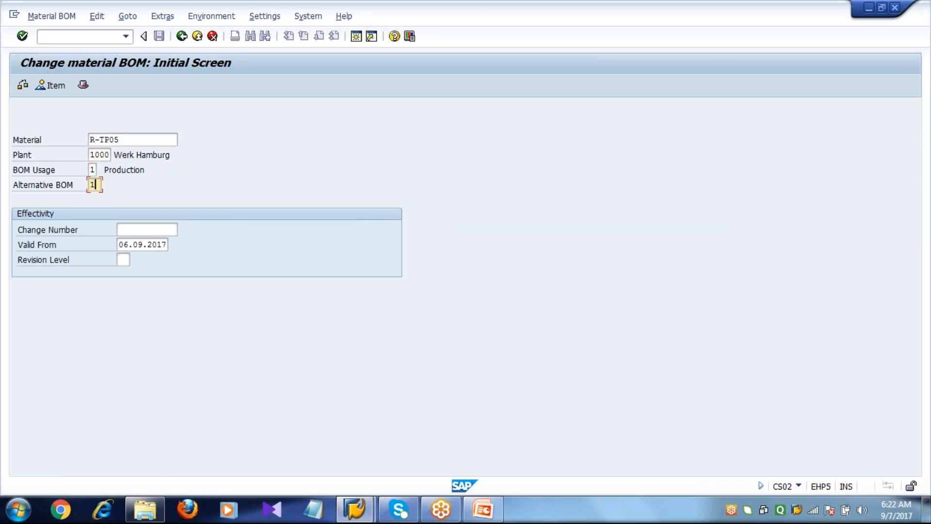
pyautogui.press('Return')
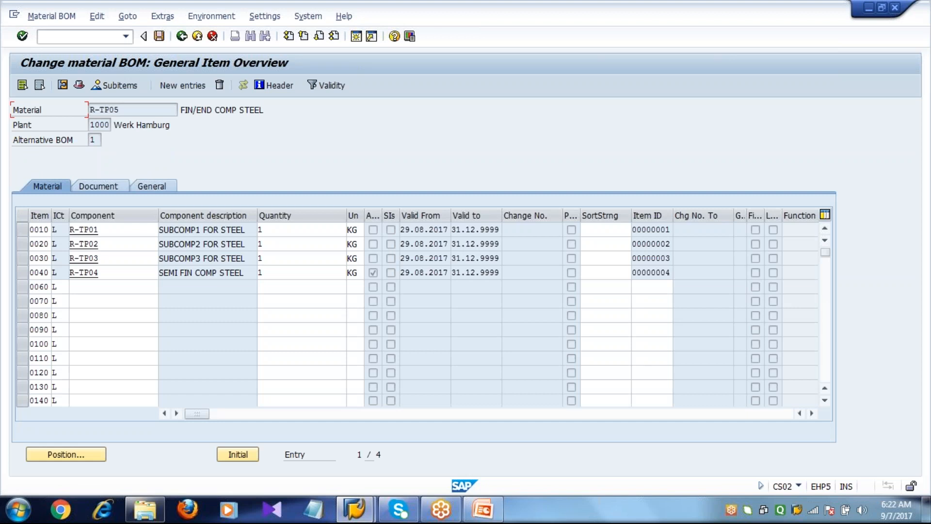
# Clear the component scrap percentage of BOM item 0010 (R-TP01) and return to the item overview.
pyautogui.click(22, 230)
pyautogui.click(62, 85)
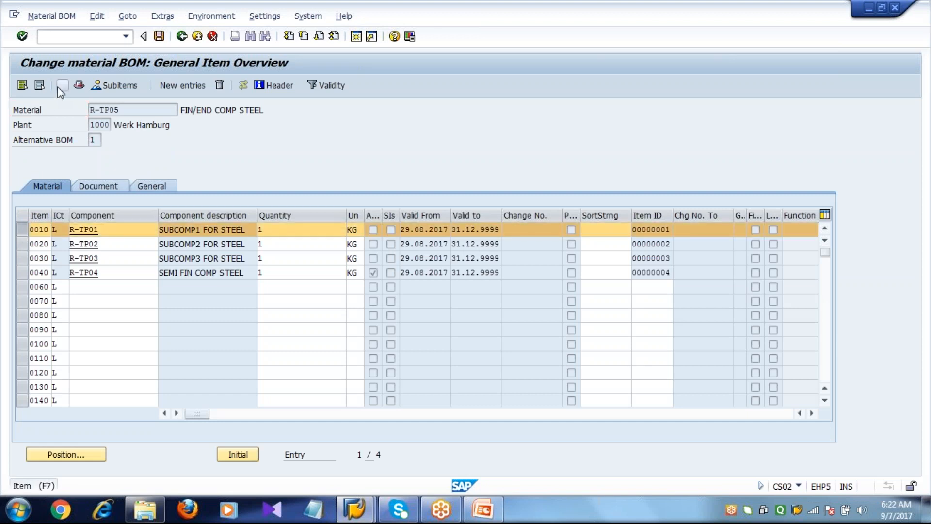
pyautogui.click(393, 363)
pyautogui.press('BackSpace')
pyautogui.press('BackSpace')
pyautogui.press('BackSpace')
pyautogui.press('BackSpace')
pyautogui.press('Return')
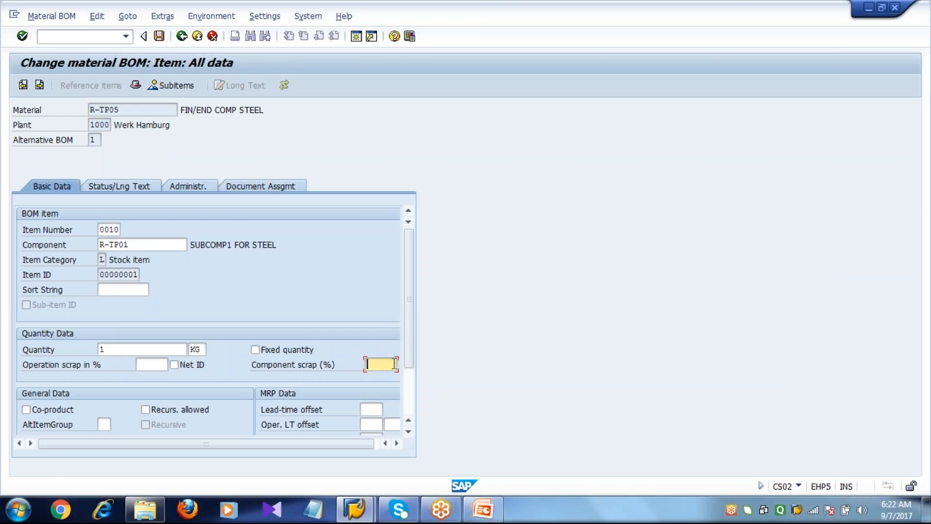
pyautogui.click(188, 37)
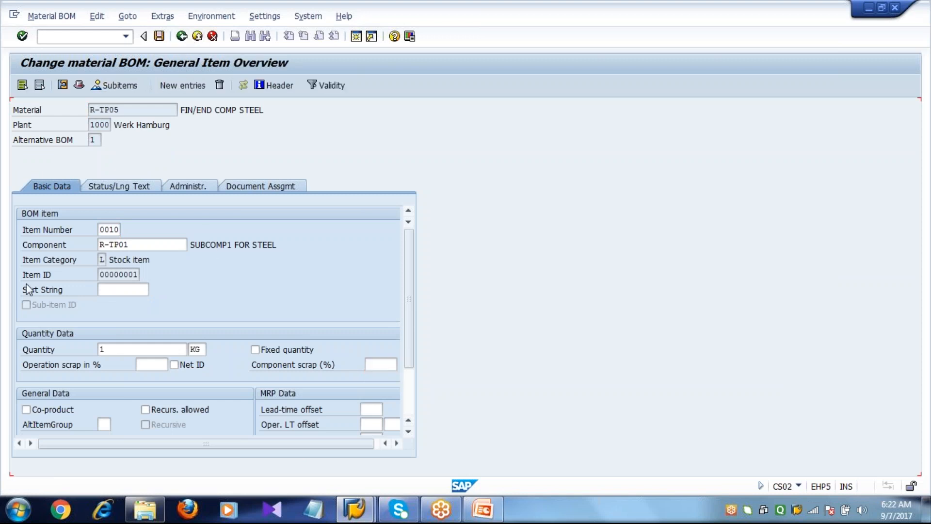
# Clear the component scrap percentage of BOM item 0020 (R-TP02) and return to the item overview.
pyautogui.click(30, 244)
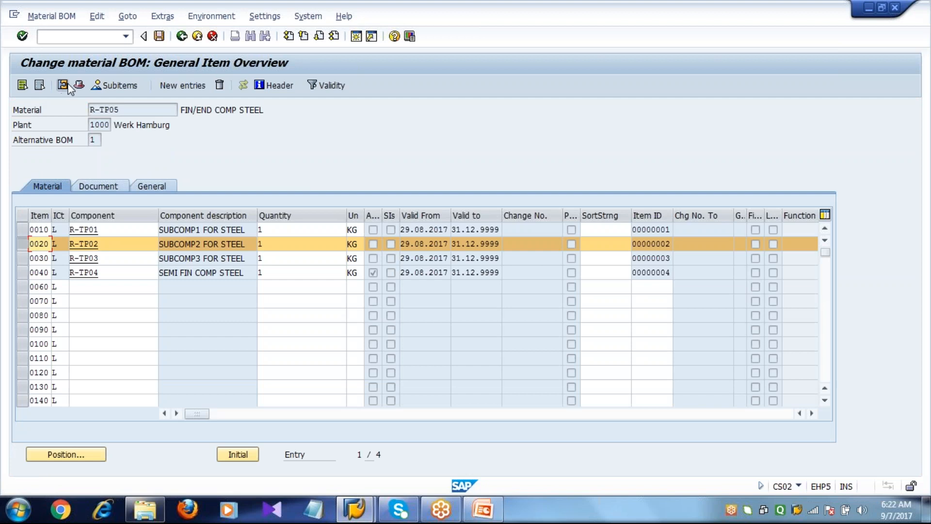
pyautogui.click(39, 85)
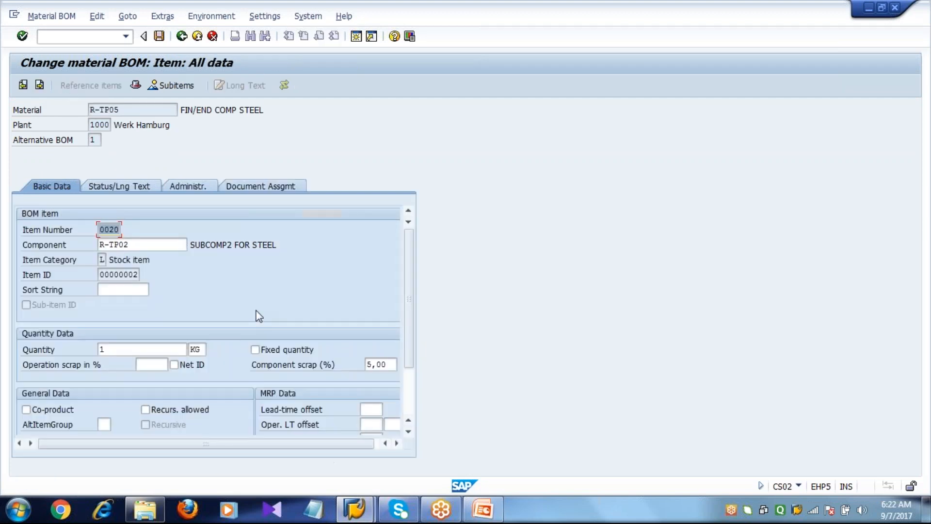
pyautogui.click(383, 364)
pyautogui.press('BackSpace')
pyautogui.press('BackSpace')
pyautogui.press('BackSpace')
pyautogui.press('BackSpace')
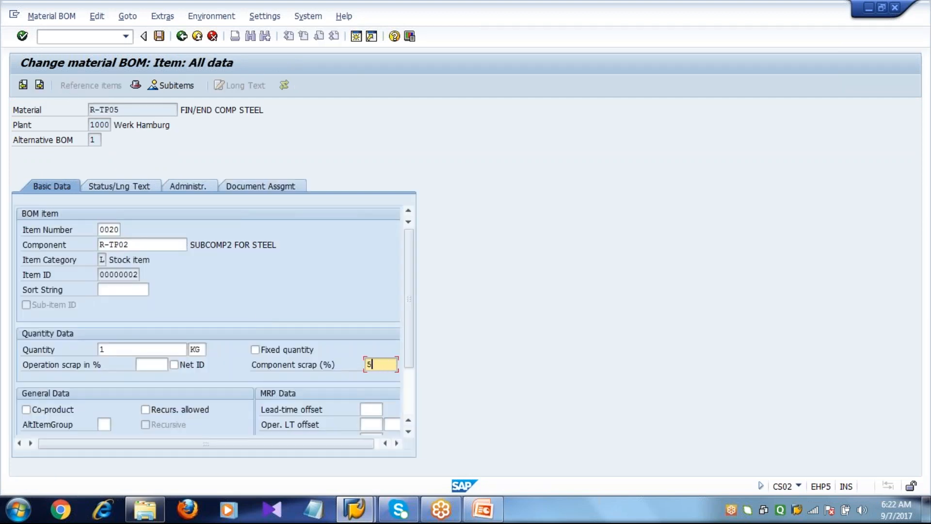
pyautogui.press('Return')
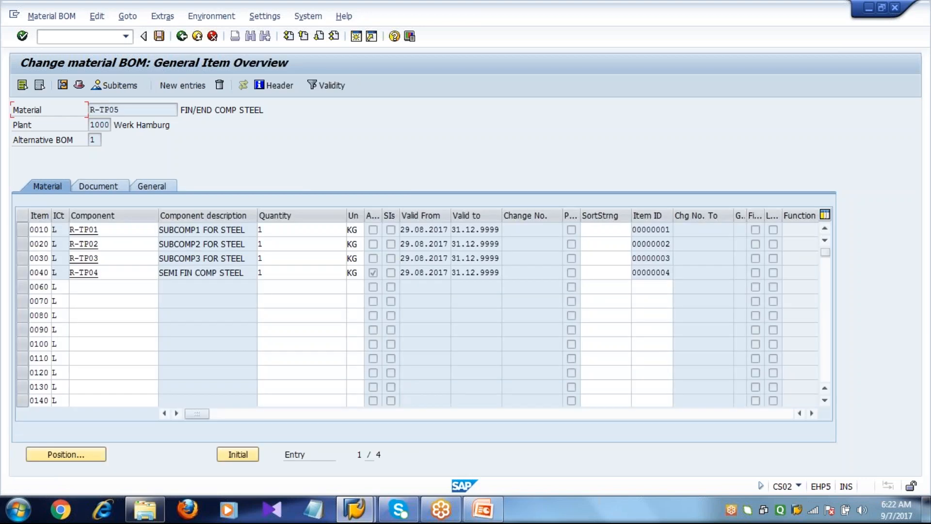
# Clear the component scrap percentage of BOM item 0030 (R-TP03) and return to the item overview.
pyautogui.click(21, 257)
pyautogui.click(61, 85)
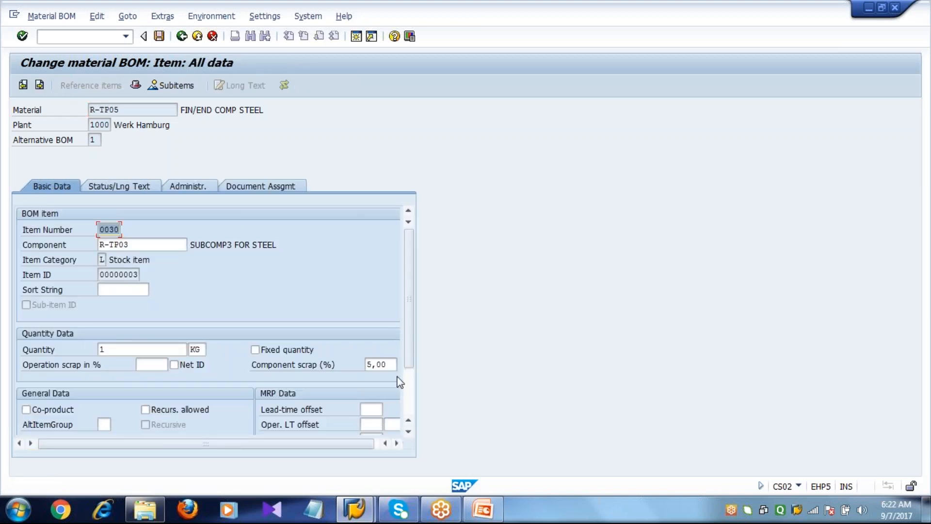
pyautogui.click(386, 364)
pyautogui.press('BackSpace')
pyautogui.press('BackSpace')
pyautogui.press('BackSpace')
pyautogui.press('BackSpace')
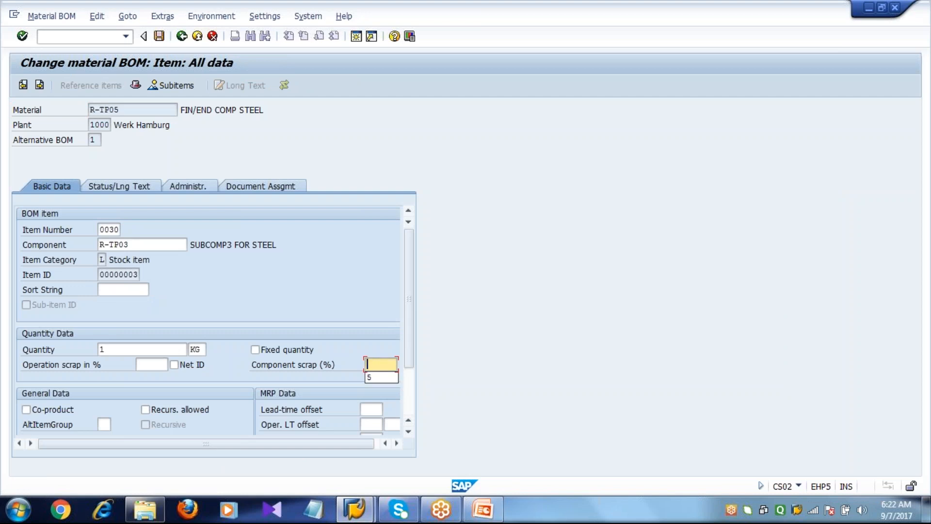
pyautogui.click(181, 36)
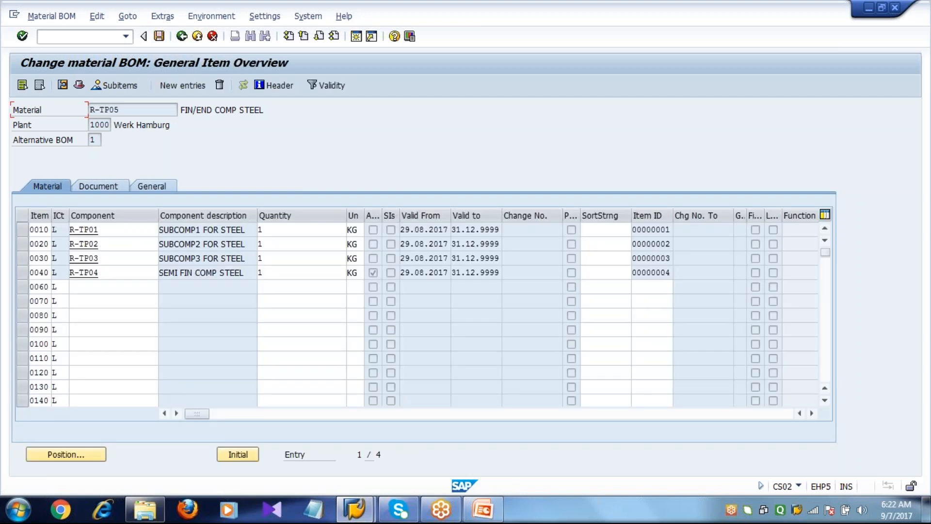
# Clear the component scrap percentage of BOM item 0040 (R-TP04), save the BOM and leave the transaction.
pyautogui.click(22, 272)
pyautogui.click(63, 85)
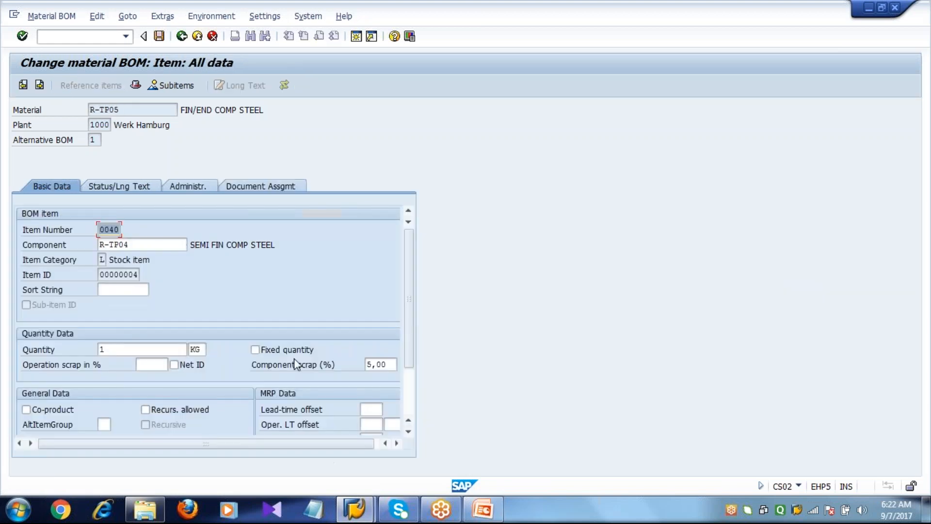
pyautogui.click(385, 365)
pyautogui.press('BackSpace')
pyautogui.press('BackSpace')
pyautogui.press('BackSpace')
pyautogui.press('BackSpace')
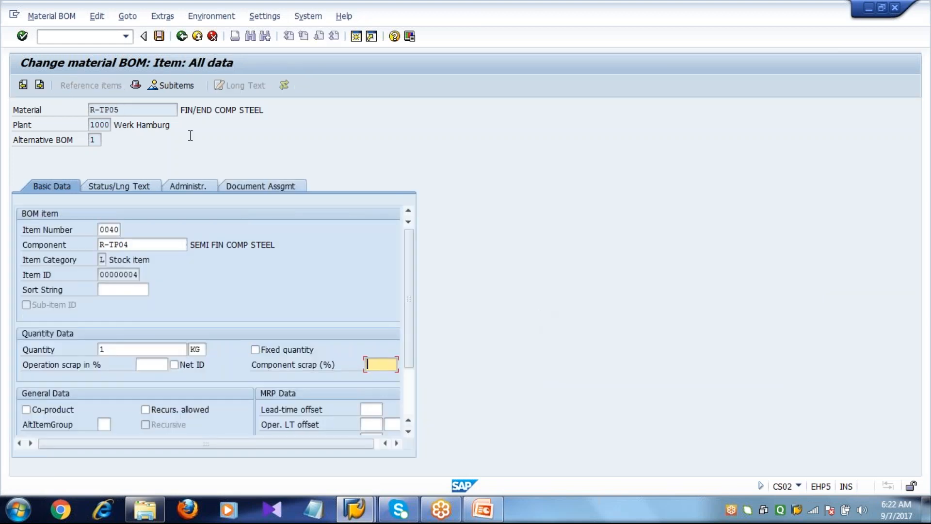
pyautogui.click(159, 37)
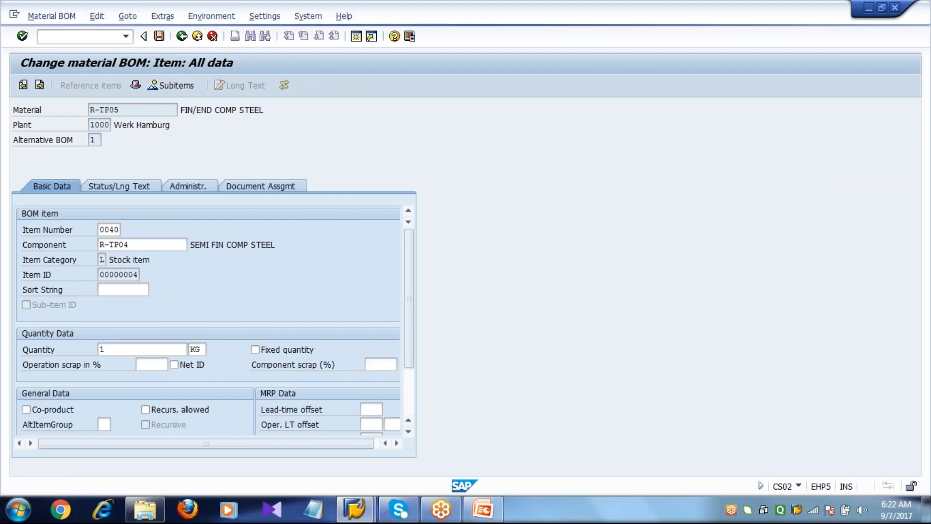
pyautogui.click(181, 36)
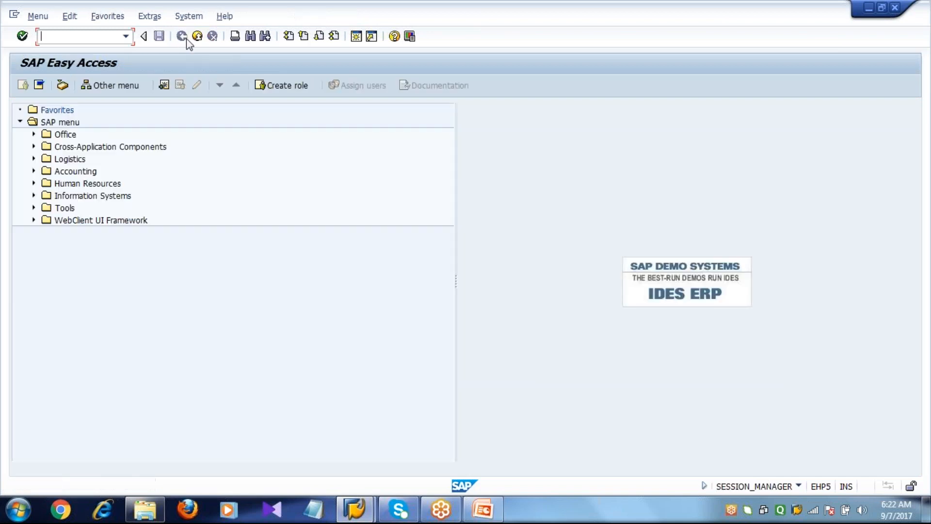
# Switch to the PowerPoint presentation and start the slide show from the current slide on assembly scrap.
pyautogui.click(488, 508)
pyautogui.click(77, 60)
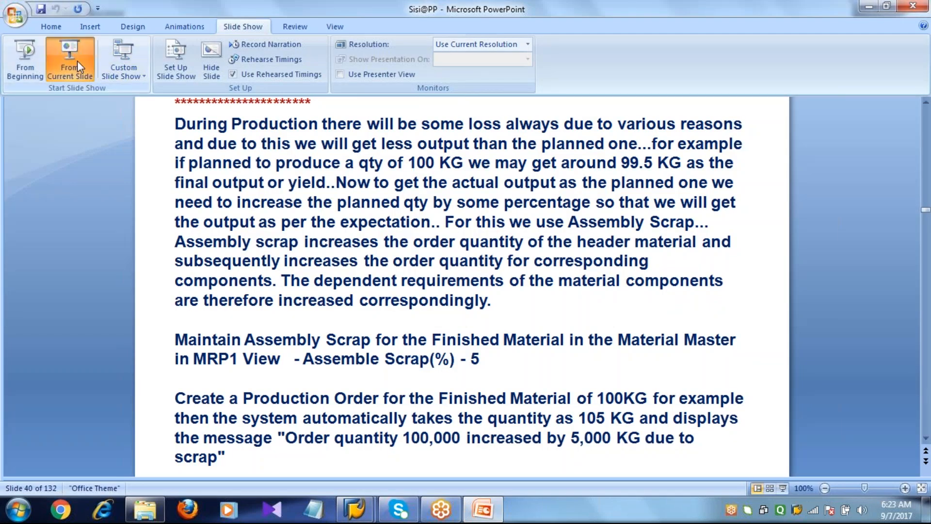
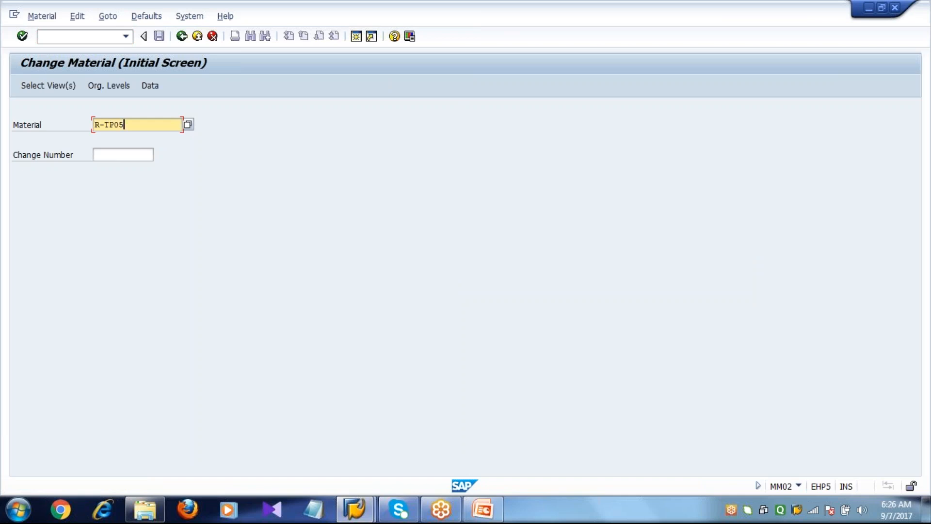
# Open the MRP 1 view of material R-TP05 in MM02 for plant 1000 and storage location 0001.
pyautogui.click(68, 90)
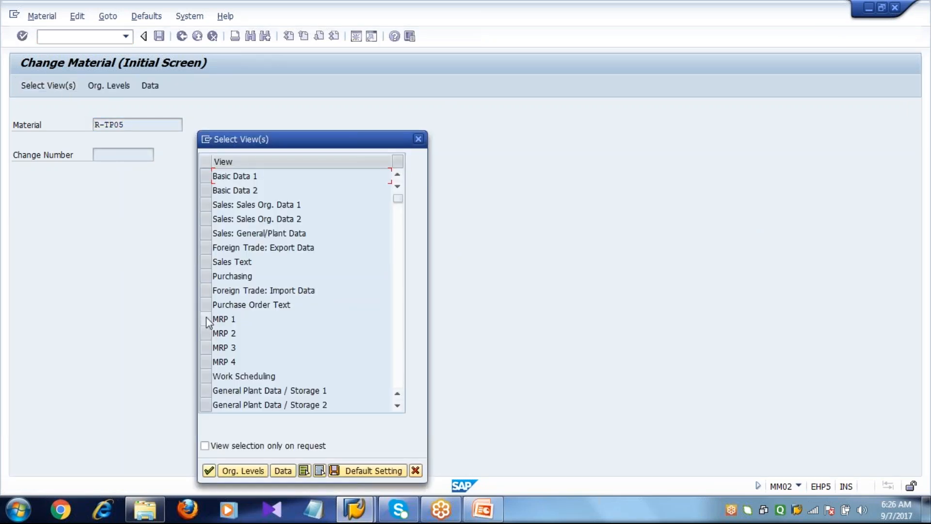
pyautogui.click(206, 319)
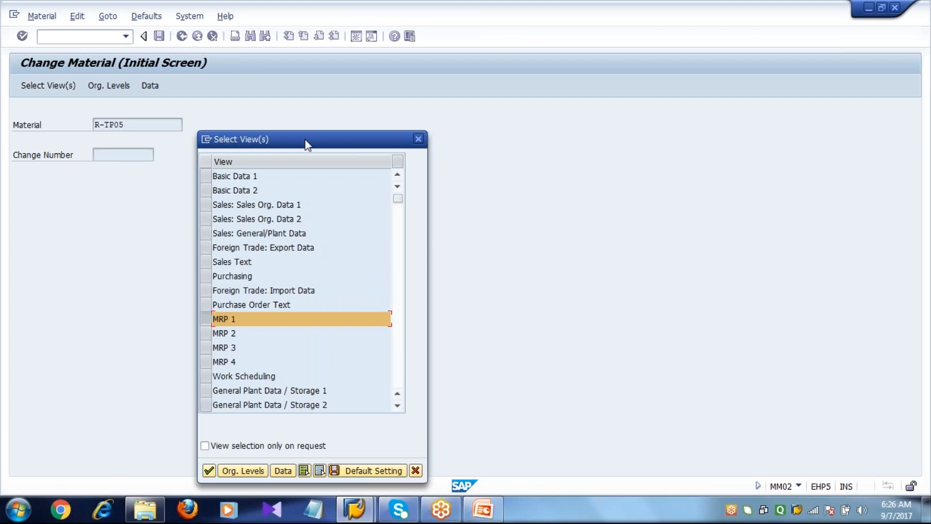
pyautogui.moveTo(307, 145); pyautogui.dragTo(293, 50)
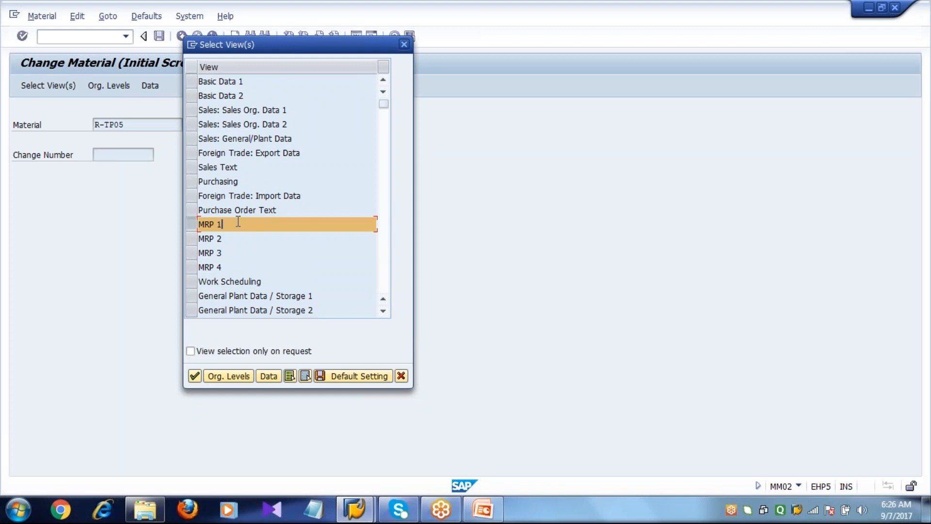
pyautogui.click(226, 375)
pyautogui.write('1000')
pyautogui.press('Tab')
pyautogui.write('0001')
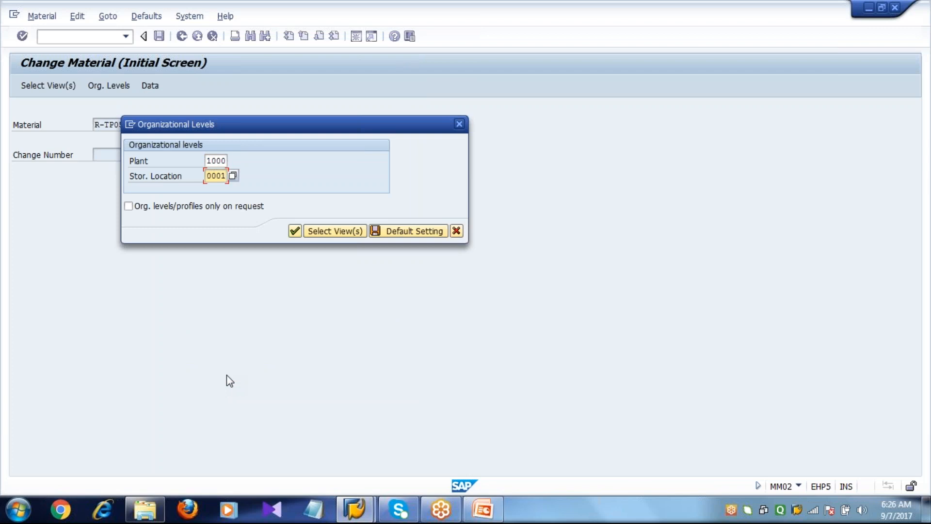
pyautogui.press('Return')
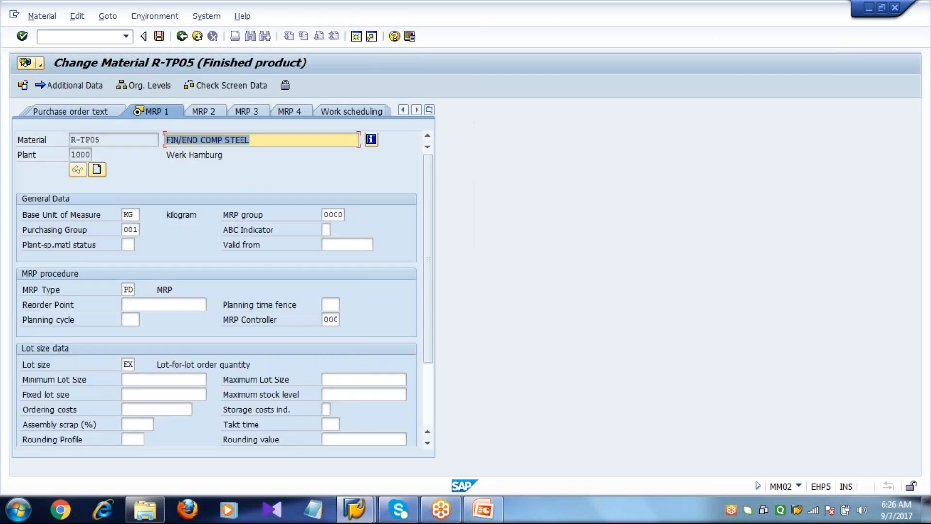
# Set the assembly scrap of material R-TP05 to 5%, save the material and leave the transaction.
pyautogui.click(427, 418)
pyautogui.click(135, 334)
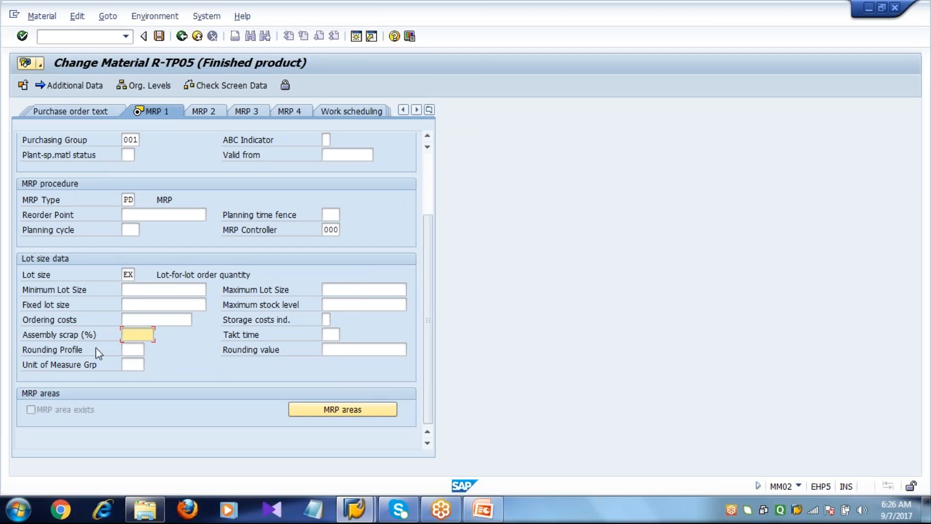
pyautogui.write('5')
pyautogui.click(159, 36)
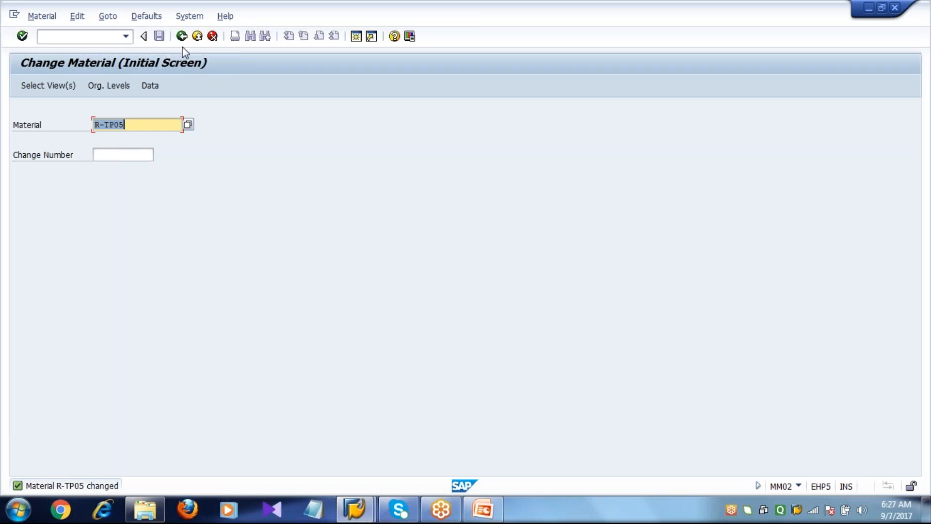
pyautogui.click(197, 36)
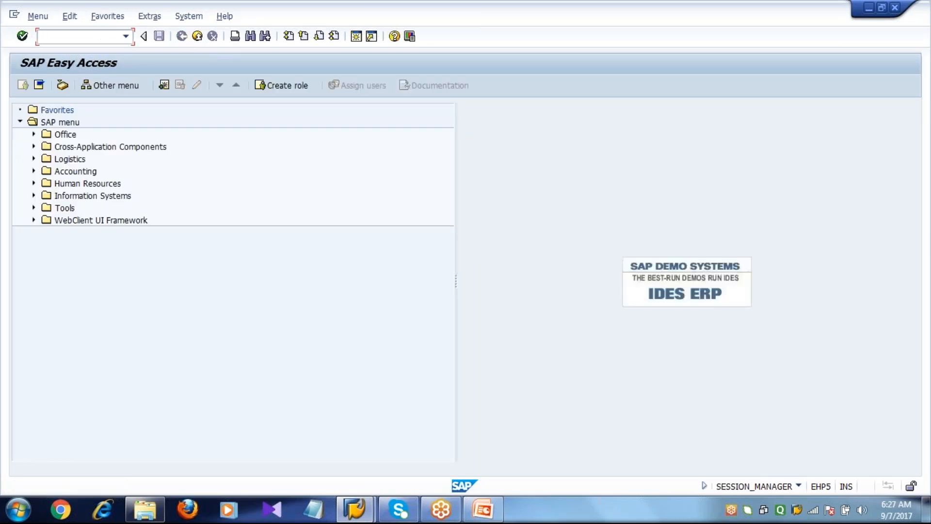
# Start a production order with CO01 for material R-TP05, production plant 1000 and order type PP01.
pyautogui.write('CO01')
pyautogui.press('Return')
pyautogui.press('space')
pyautogui.press('Down')
pyautogui.press('Return')
pyautogui.press('Tab')
pyautogui.press('Tab')
pyautogui.press('Tab')
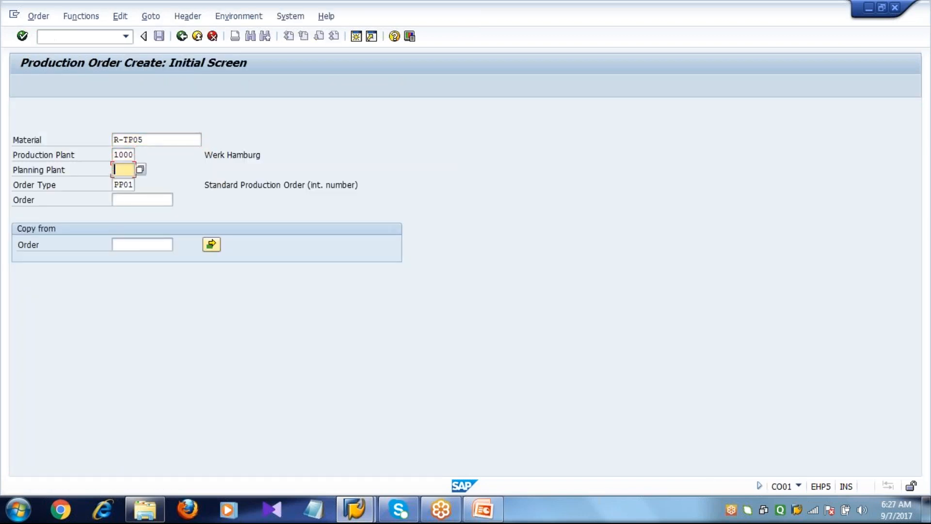
pyautogui.press('Return')
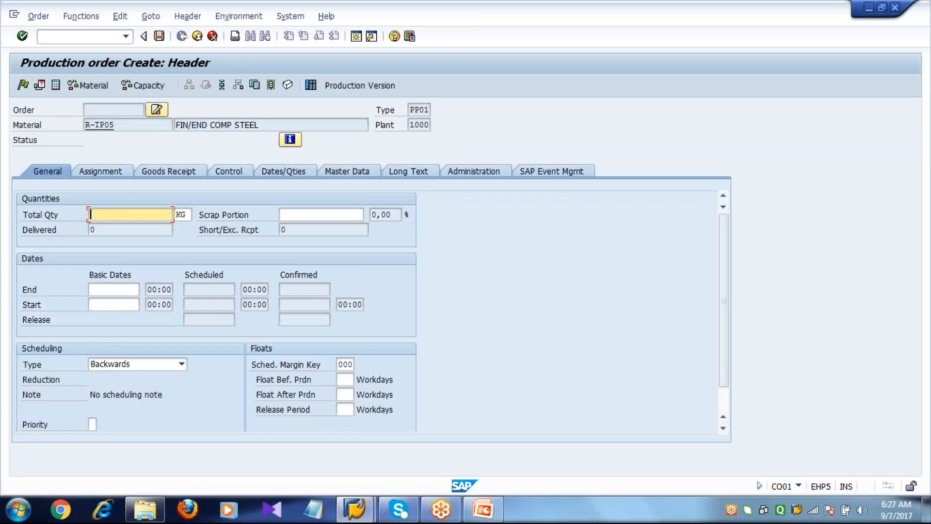
# Restart CO01 and open the order header for material R-TP05, production plant 1000 and order type PP01.
pyautogui.click(73, 37)
pyautogui.write('/nco01')
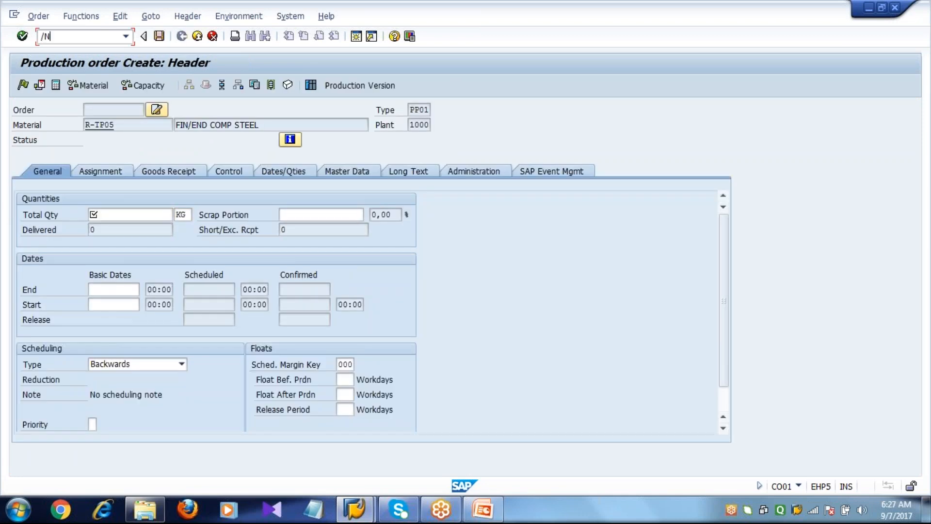
pyautogui.press('Return')
pyautogui.press('Down')
pyautogui.press('Down')
pyautogui.press('Return')
pyautogui.press('Tab')
pyautogui.press('Tab')
pyautogui.press('Down')
pyautogui.press('Down')
pyautogui.press('Return')
pyautogui.press('Tab')
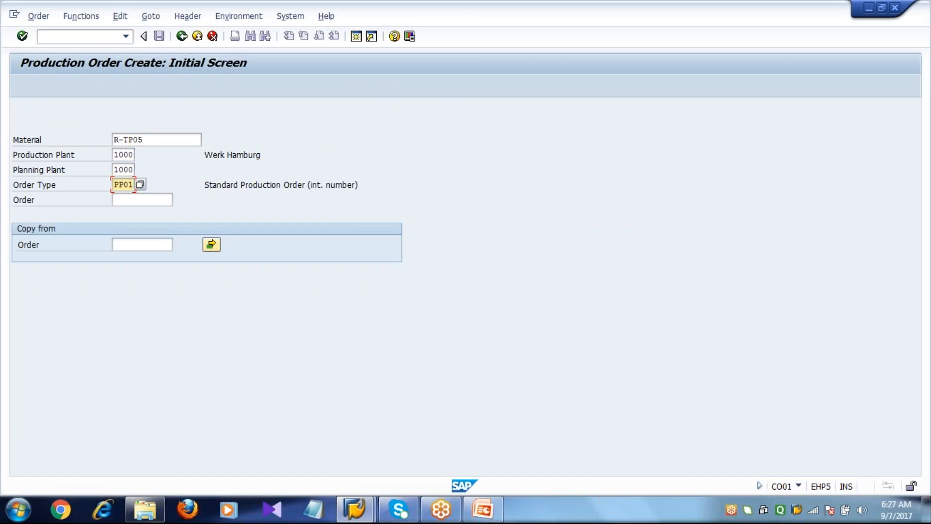
pyautogui.press('Return')
# Enter a total quantity of 100 KG and basic end date 28.09.2017 in the order header and submit the data.
pyautogui.write('100')
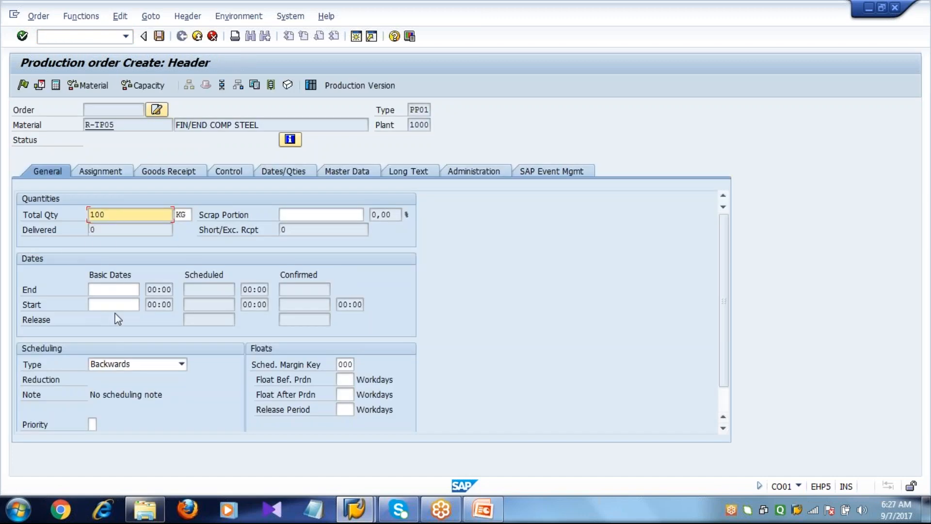
pyautogui.click(114, 290)
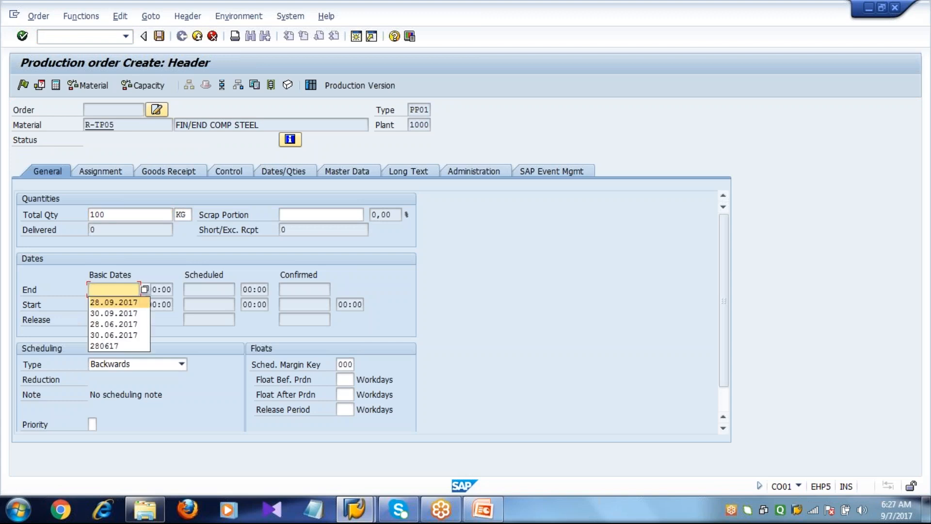
pyautogui.click(114, 302)
pyautogui.click(113, 220)
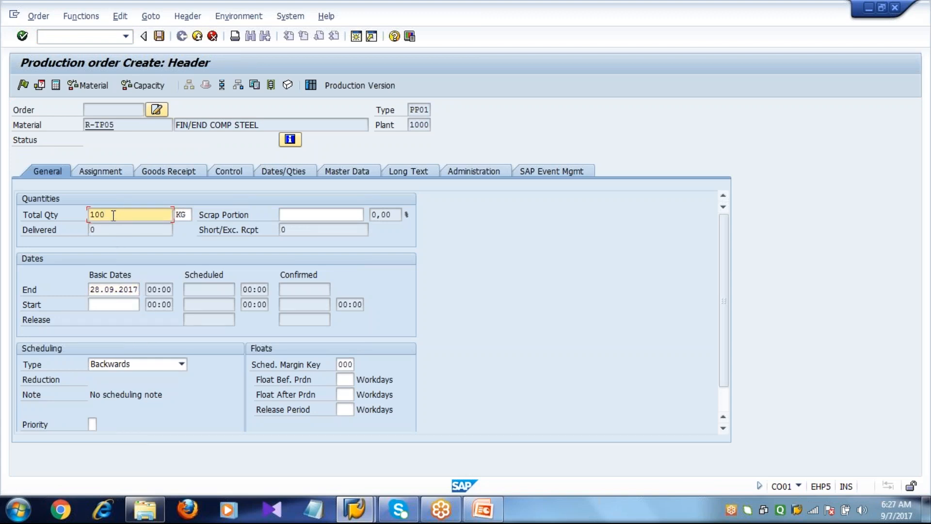
pyautogui.click(284, 215)
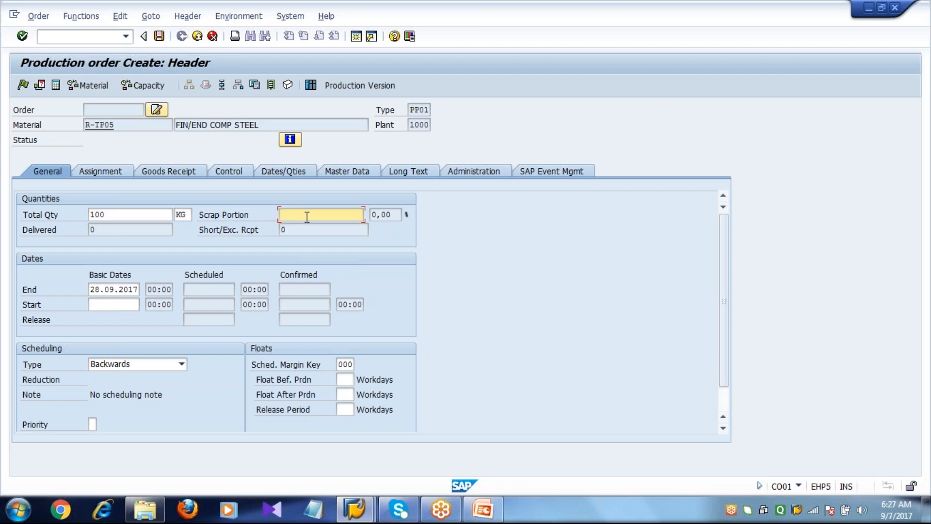
pyautogui.write('5')
pyautogui.press('Return')
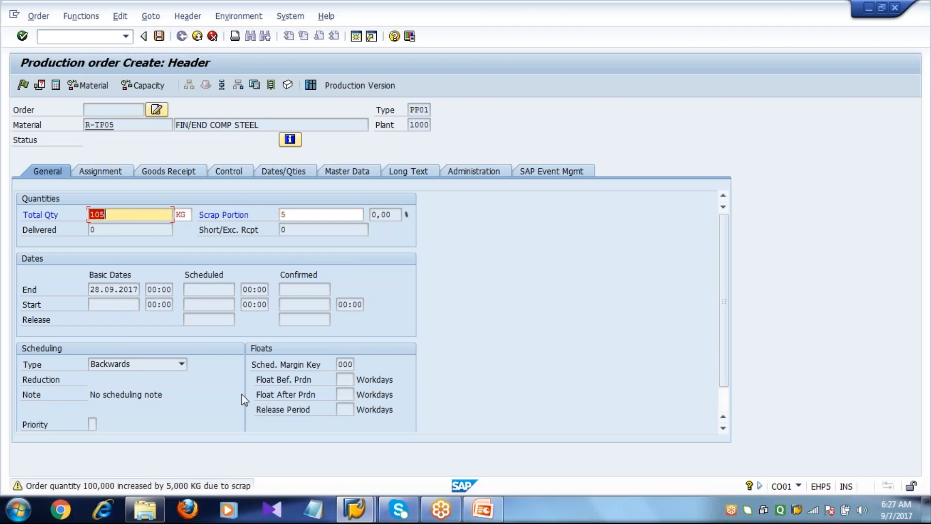
# Read the long text of the scrap message, close it and accept the adjusted order quantity so the order is scheduled.
pyautogui.doubleClick(54, 489)
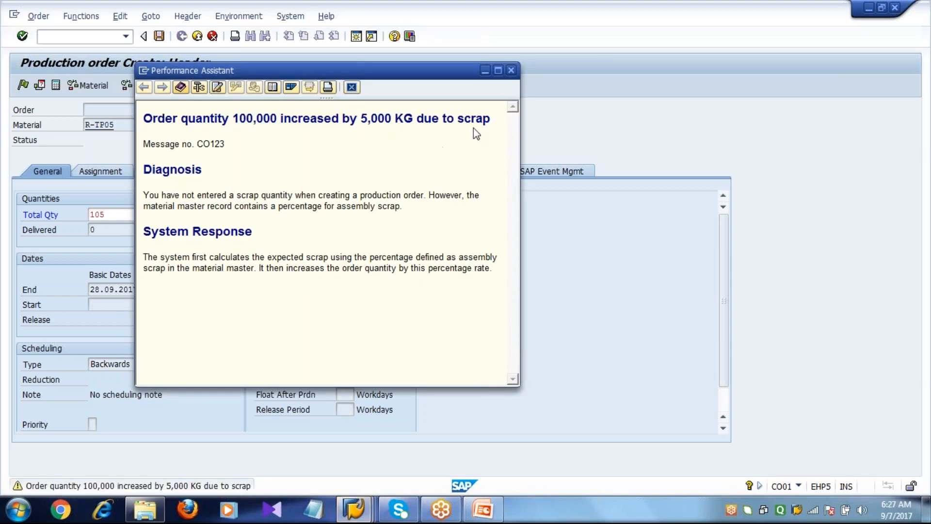
pyautogui.click(353, 88)
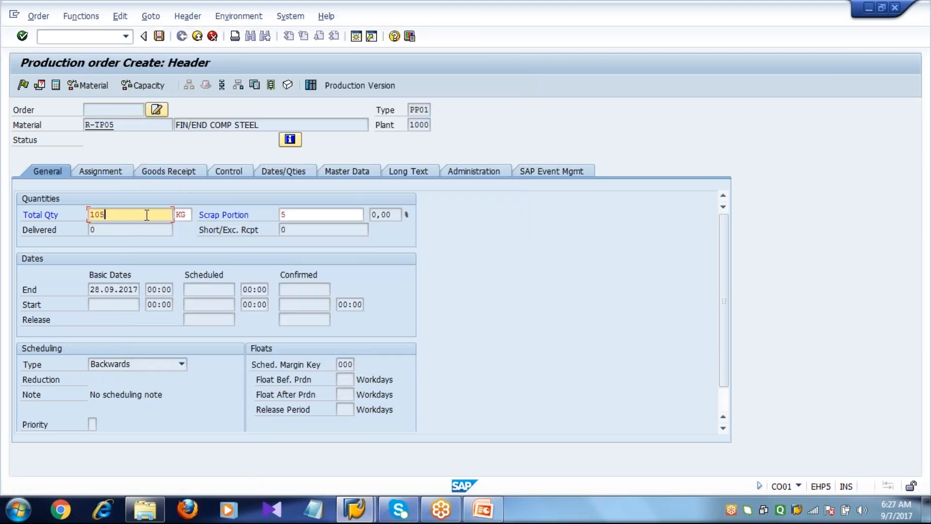
pyautogui.press('Return')
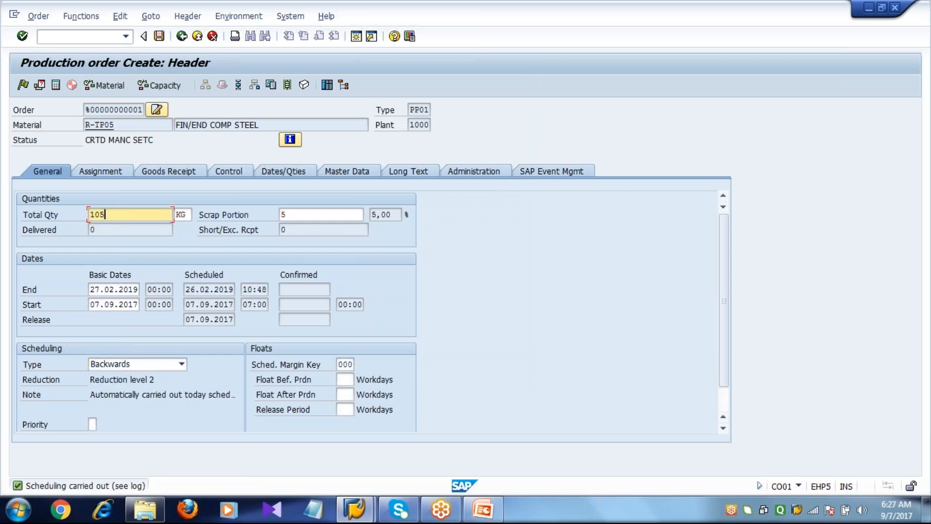
pyautogui.press('Return')
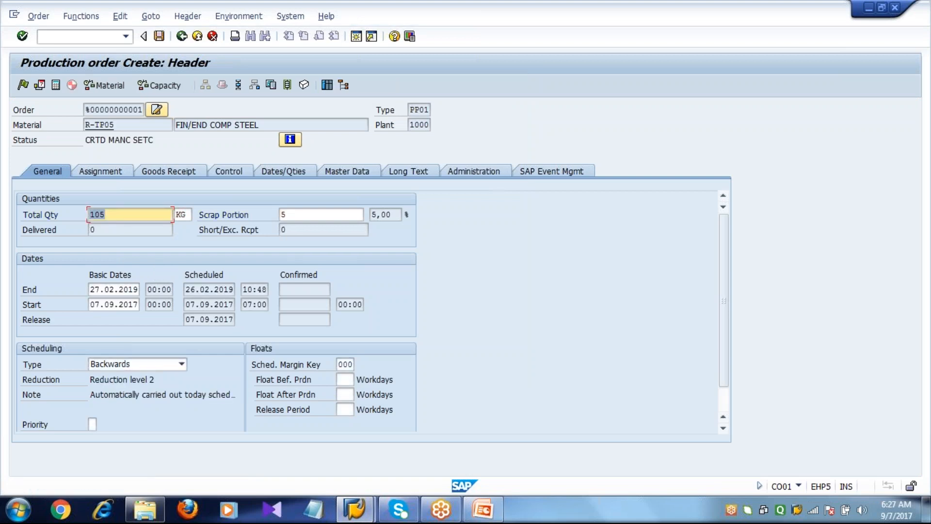
# Review the header material R-TP05, its total quantity and its scrap portion in the production order.
pyautogui.click(310, 214)
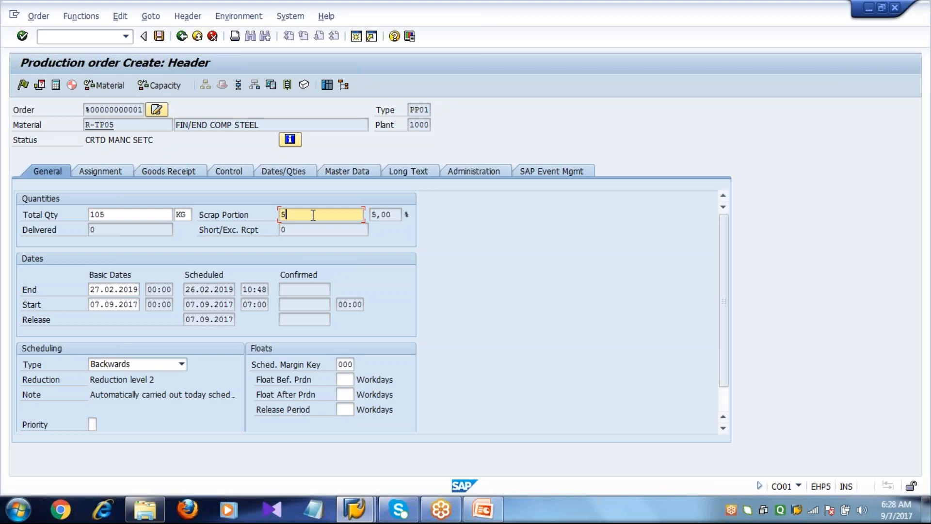
pyautogui.click(149, 124)
pyautogui.click(135, 212)
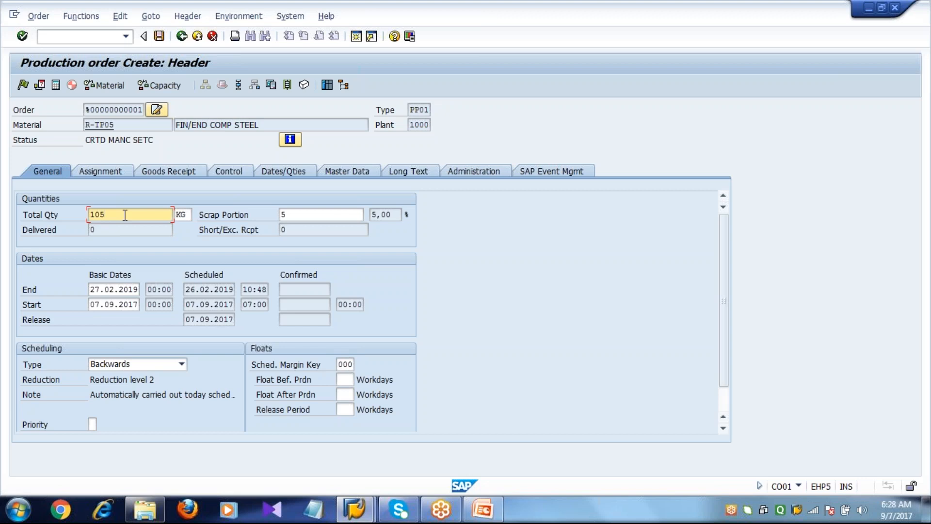
pyautogui.click(308, 218)
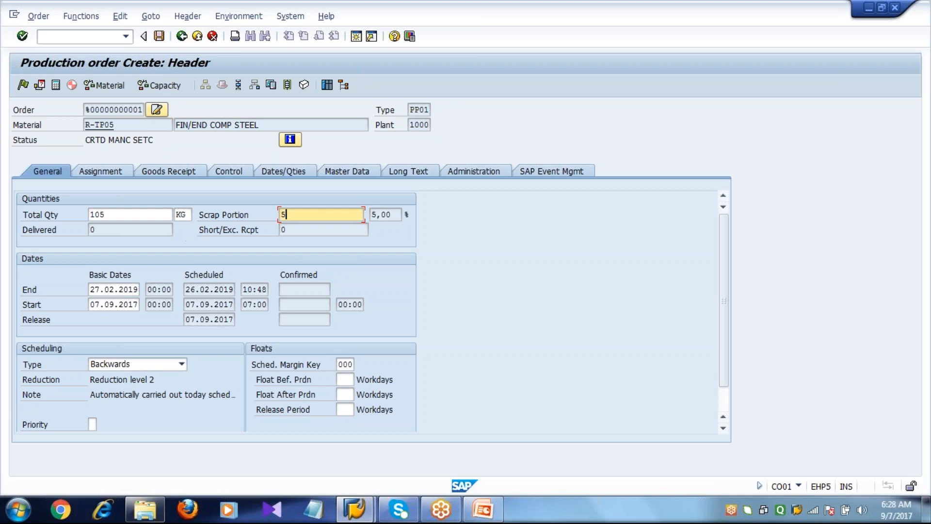
pyautogui.click(147, 214)
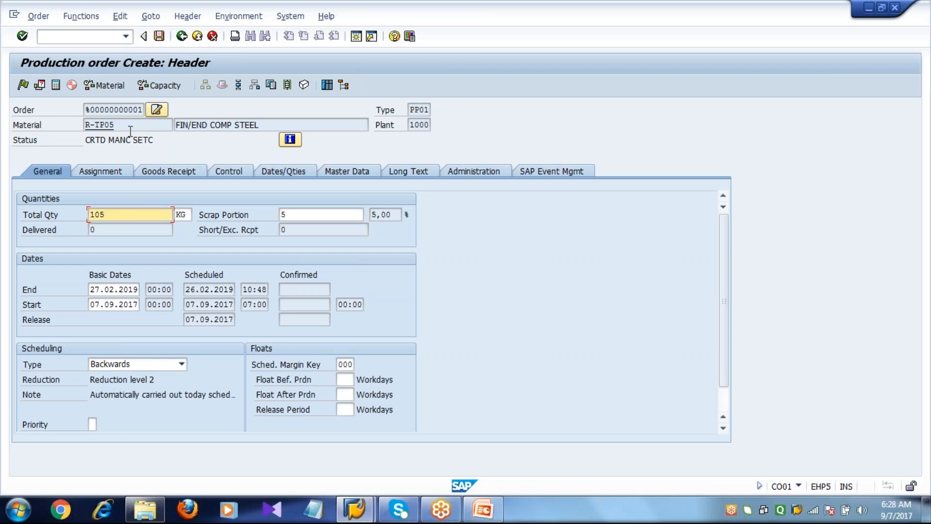
pyautogui.click(131, 130)
pyautogui.click(135, 212)
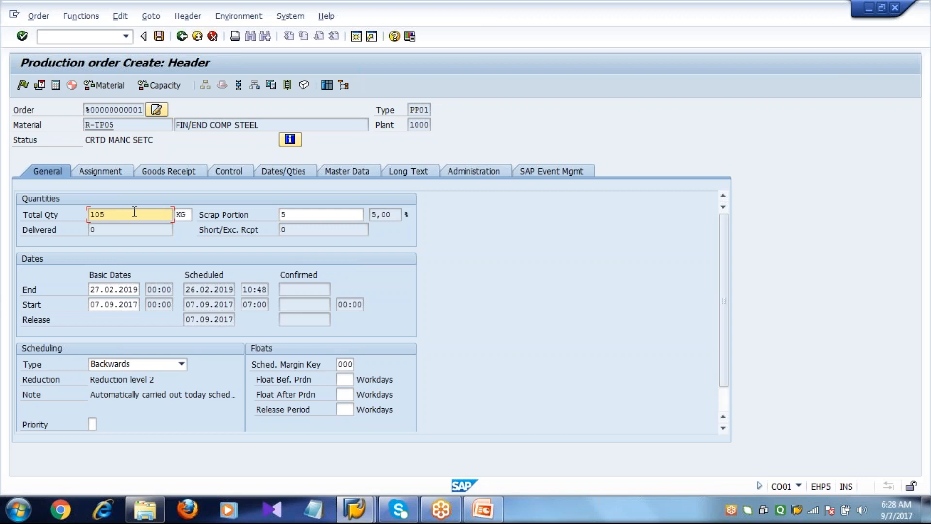
# Examine the requirement quantities of R-TP01, R-TP03 and R-TP04 in the component overview, and return to the order header.
pyautogui.click(256, 87)
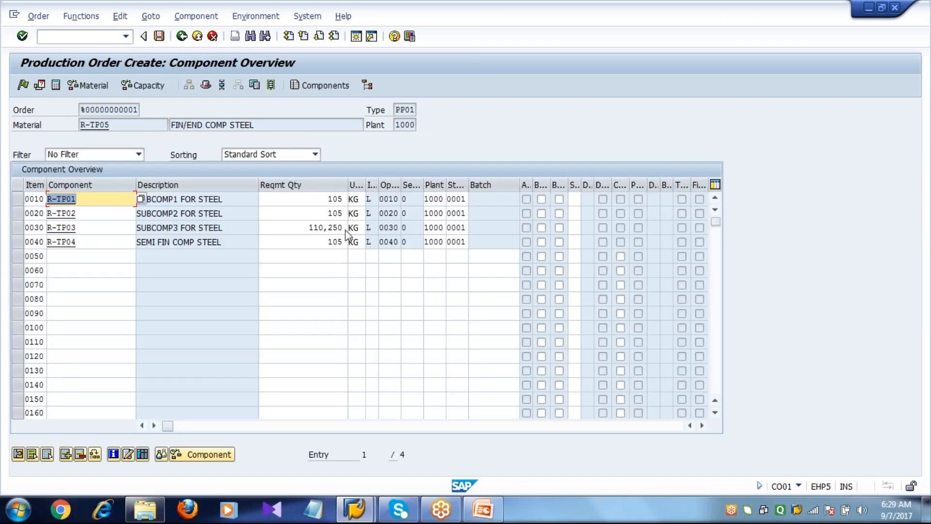
pyautogui.click(316, 198)
pyautogui.click(308, 227)
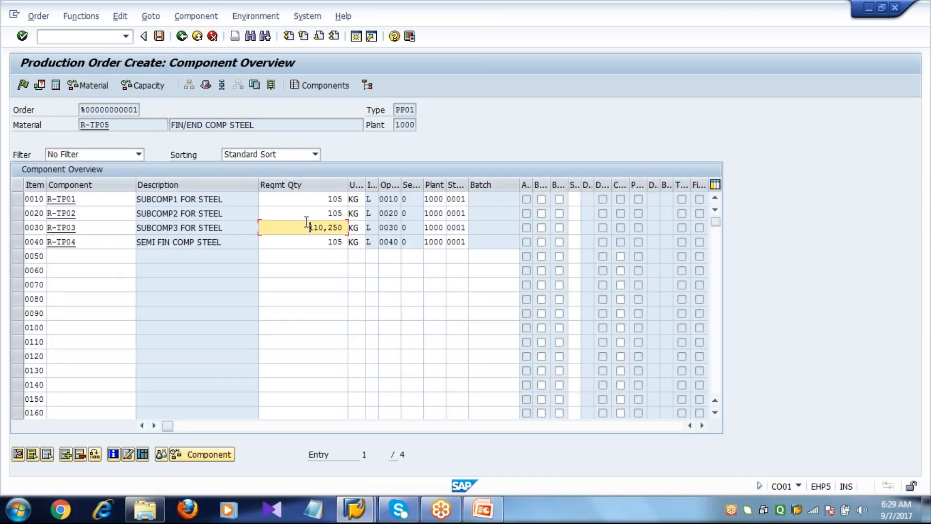
pyautogui.click(299, 248)
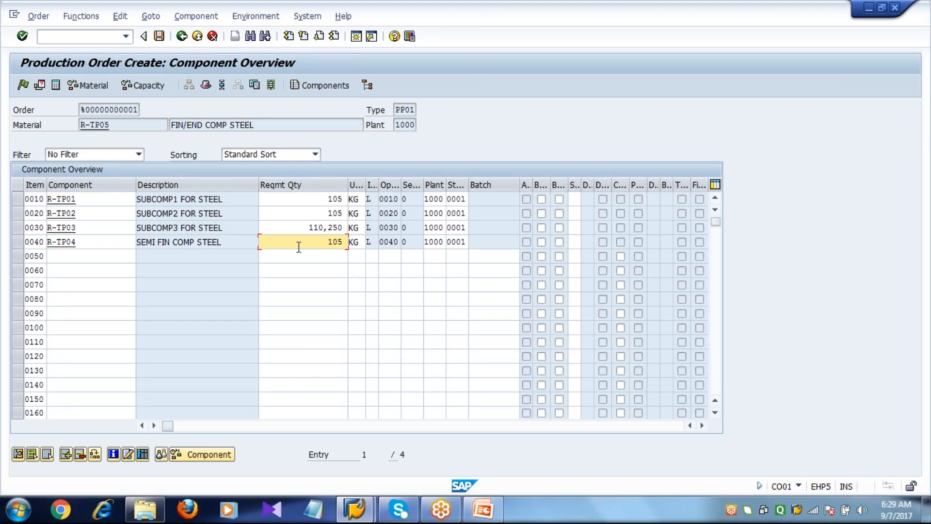
pyautogui.click(182, 37)
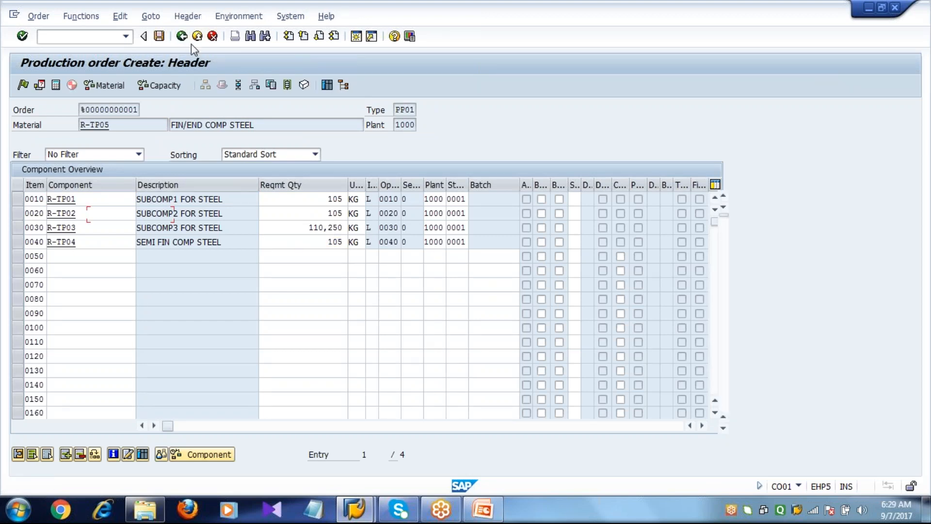
# Compare the order header's total quantity and material with the assembly scrap slide in PowerPoint, ending back in the SAP order.
pyautogui.click(115, 219)
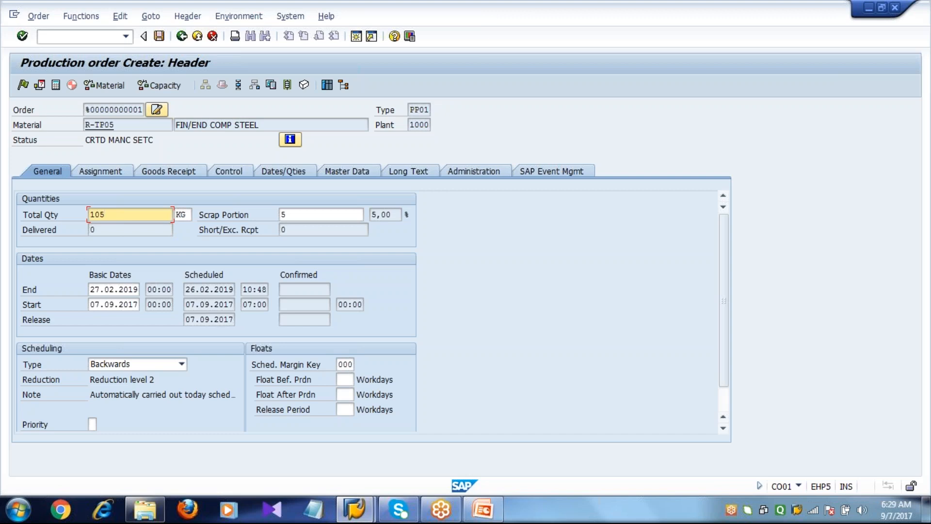
pyautogui.click(127, 125)
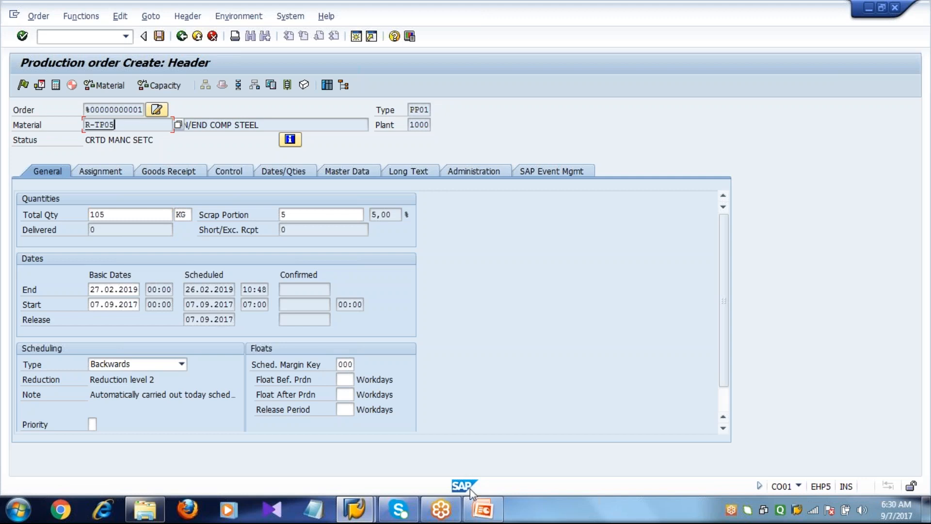
pyautogui.click(482, 509)
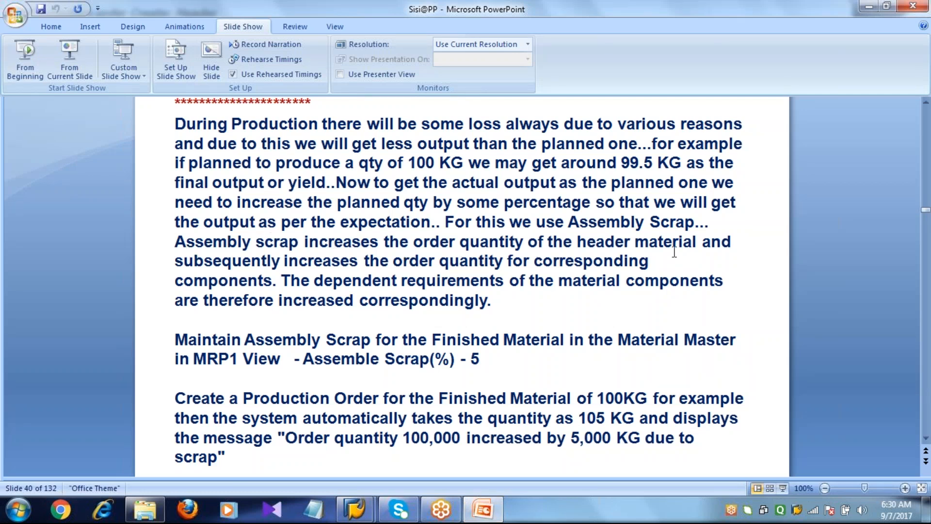
pyautogui.moveTo(354, 510)
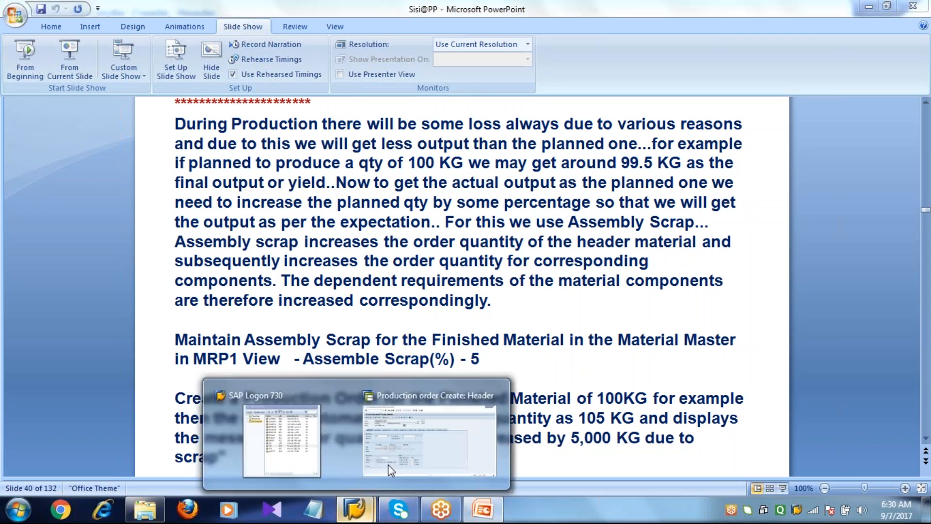
pyautogui.click(393, 460)
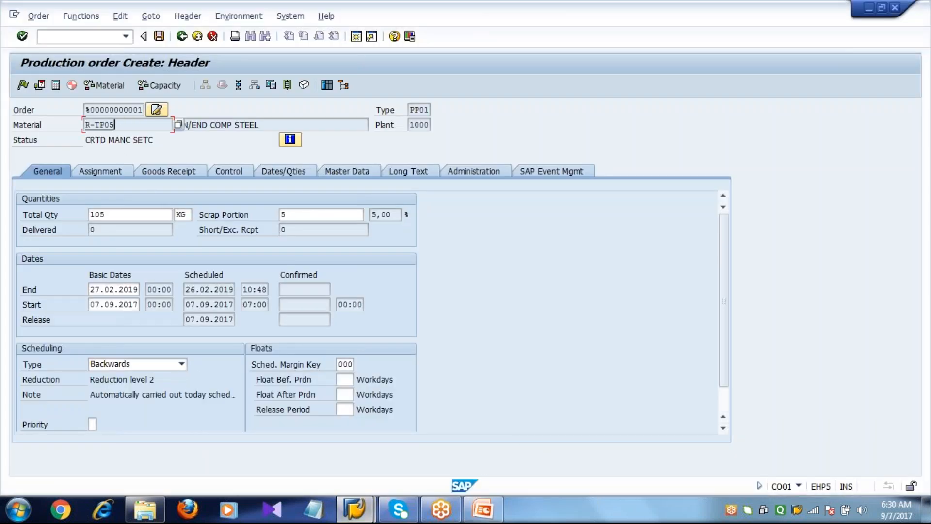
pyautogui.click(497, 511)
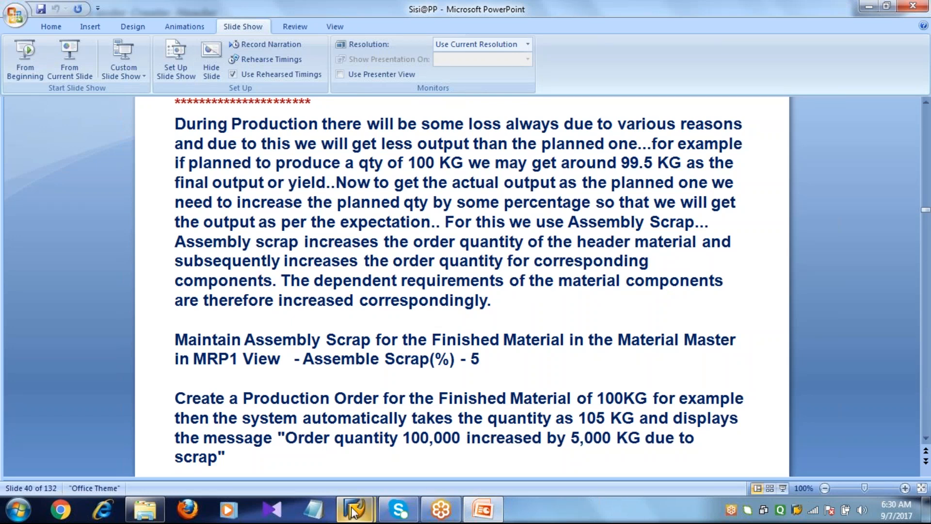
pyautogui.moveTo(355, 509)
pyautogui.click(425, 423)
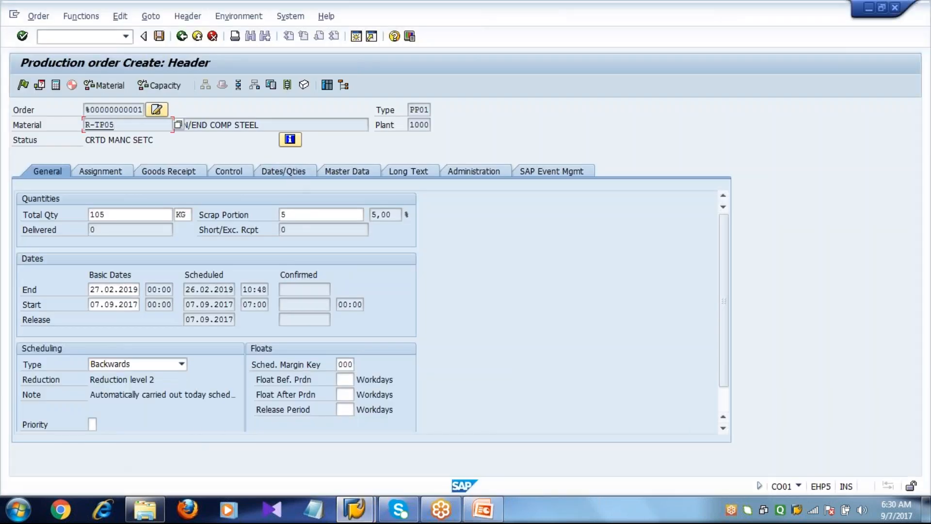
# Recheck the component requirement quantities, starting with R-TP01, and the scrap portion in the order header.
pyautogui.click(258, 87)
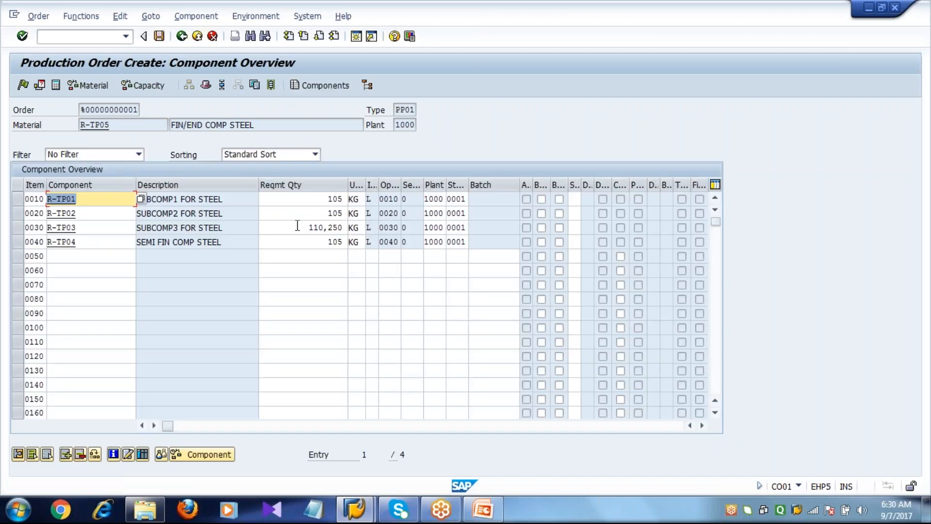
pyautogui.click(301, 205)
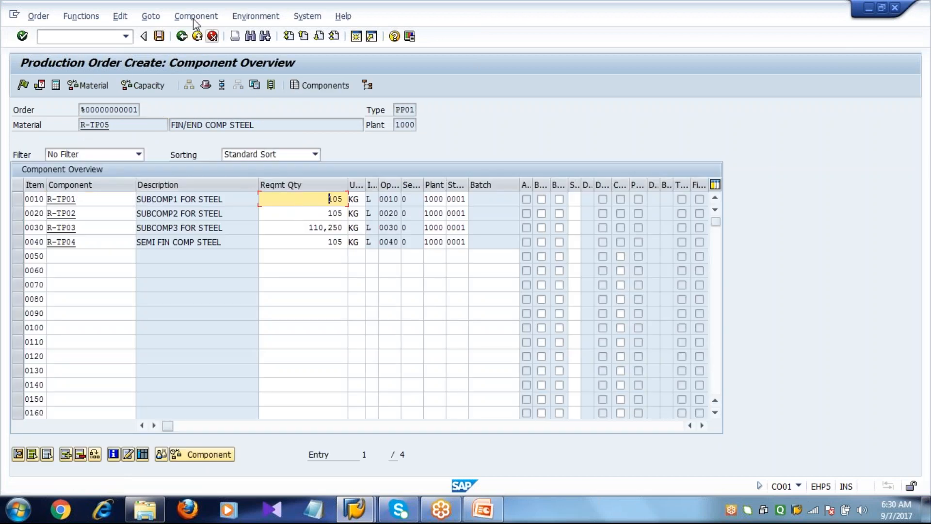
pyautogui.click(182, 36)
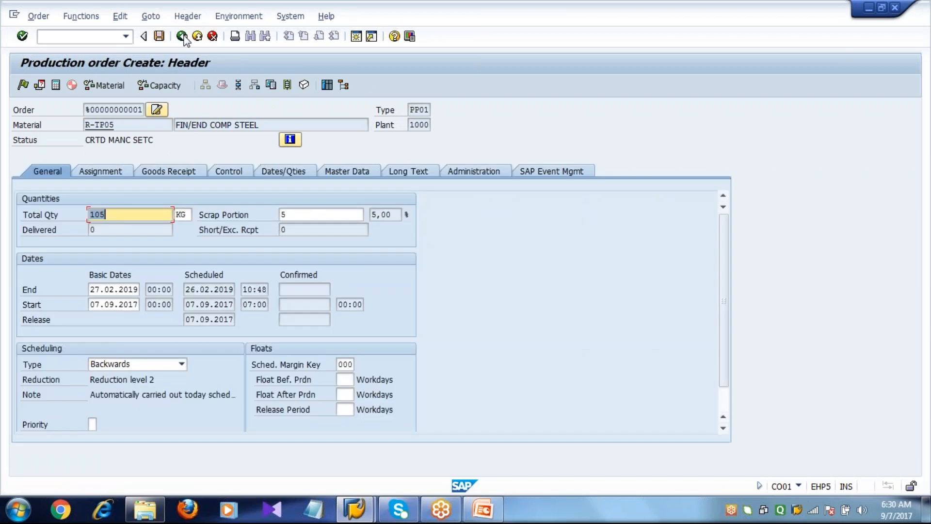
pyautogui.click(300, 214)
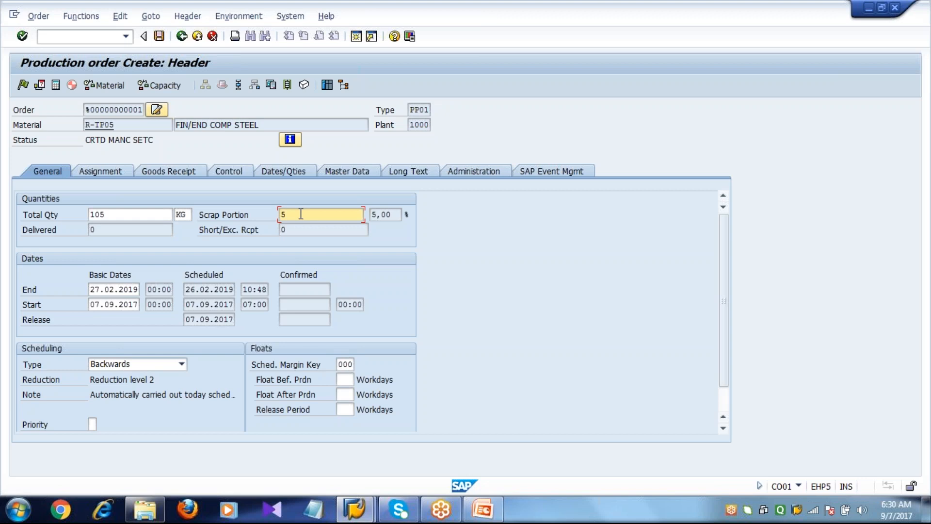
# Open the MRP 1 view of material R-TP05 for change via MM02, for plant 1000 and storage location 0001.
pyautogui.click(87, 36)
pyautogui.write('/NMM02')
pyautogui.press('Return')
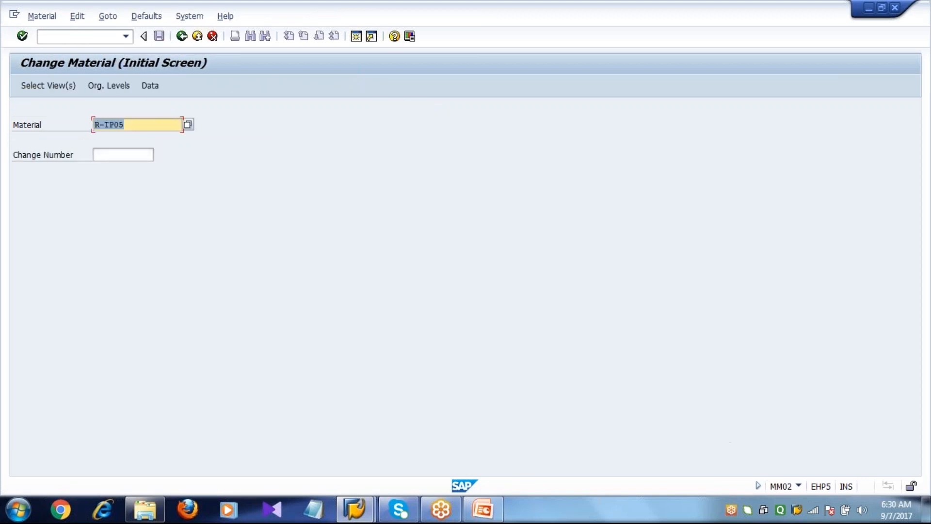
pyautogui.press('Return')
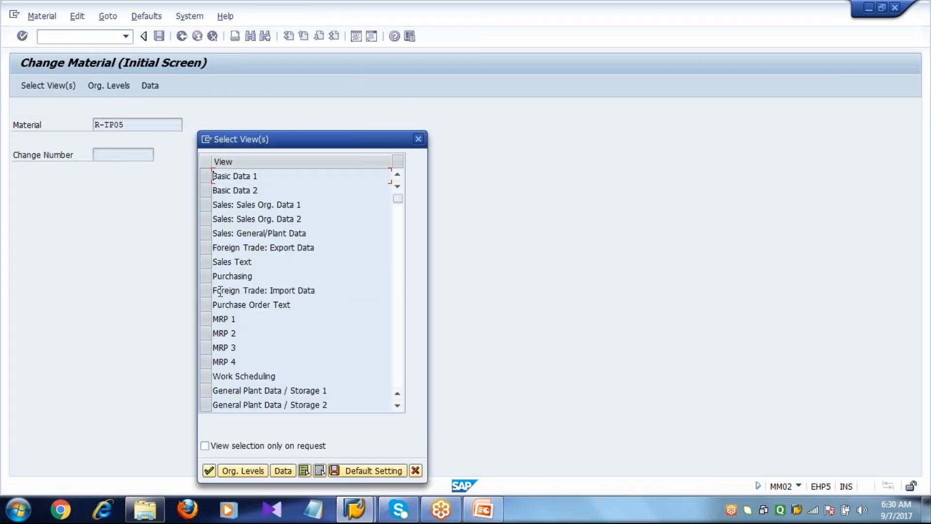
pyautogui.click(206, 319)
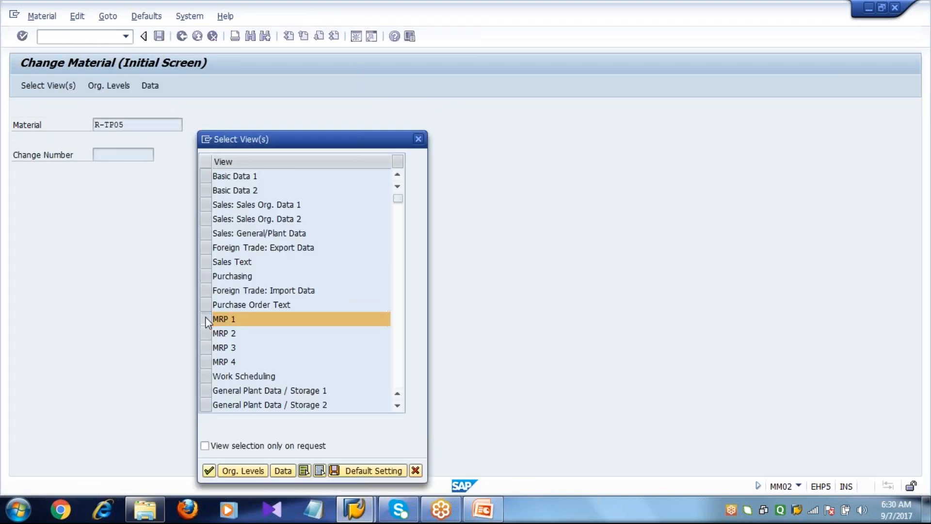
pyautogui.press('Return')
pyautogui.write('1000')
pyautogui.press('Tab')
pyautogui.write('000')
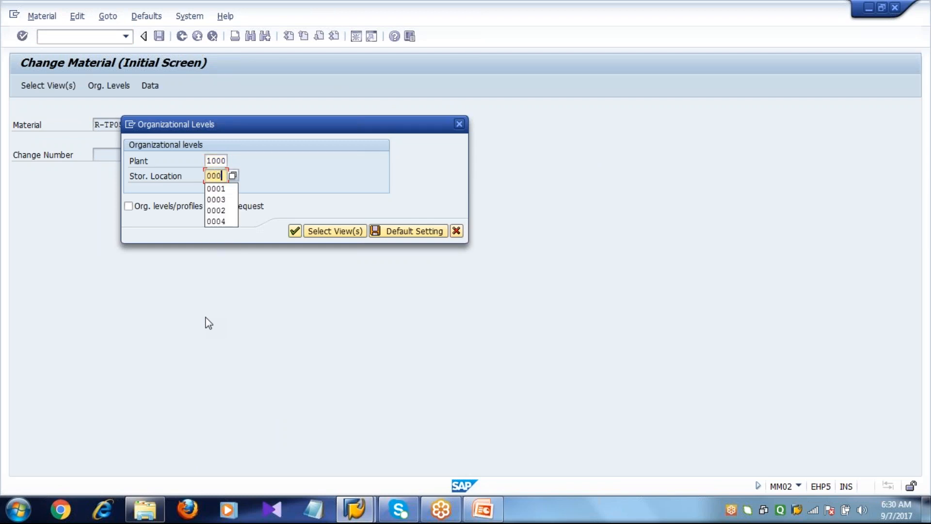
pyautogui.write('1')
pyautogui.press('Return')
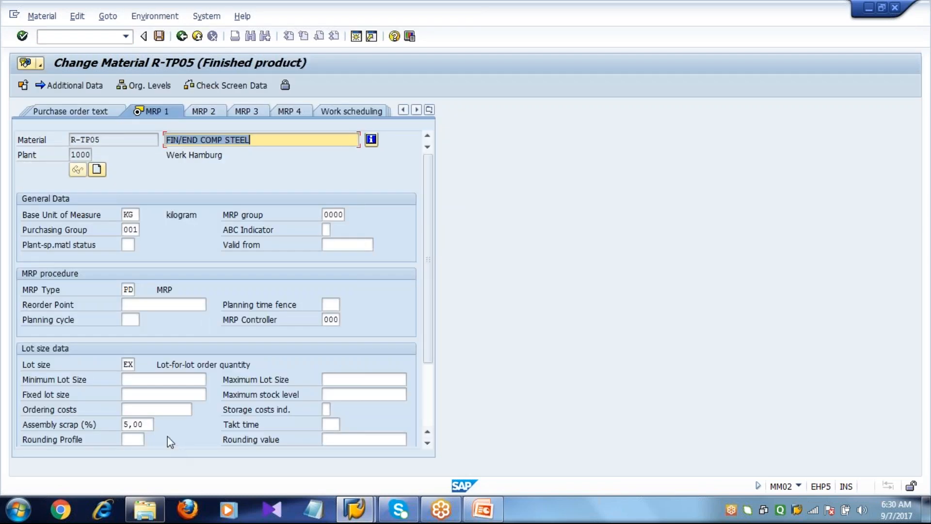
# Clear the assembly scrap percentage in R-TP05's MRP 1 view and save the material.
pyautogui.click(147, 425)
pyautogui.press('BackSpace')
pyautogui.press('BackSpace')
pyautogui.press('BackSpace')
pyautogui.press('BackSpace')
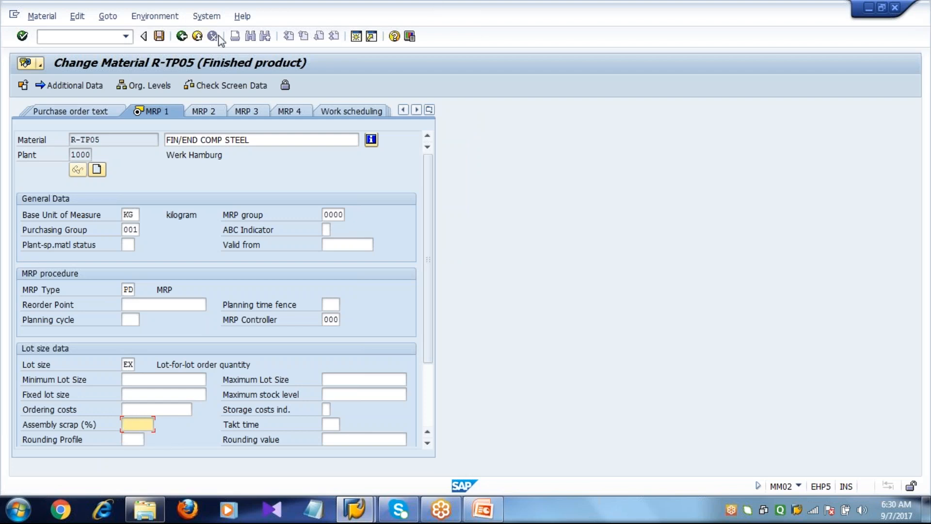
pyautogui.click(159, 36)
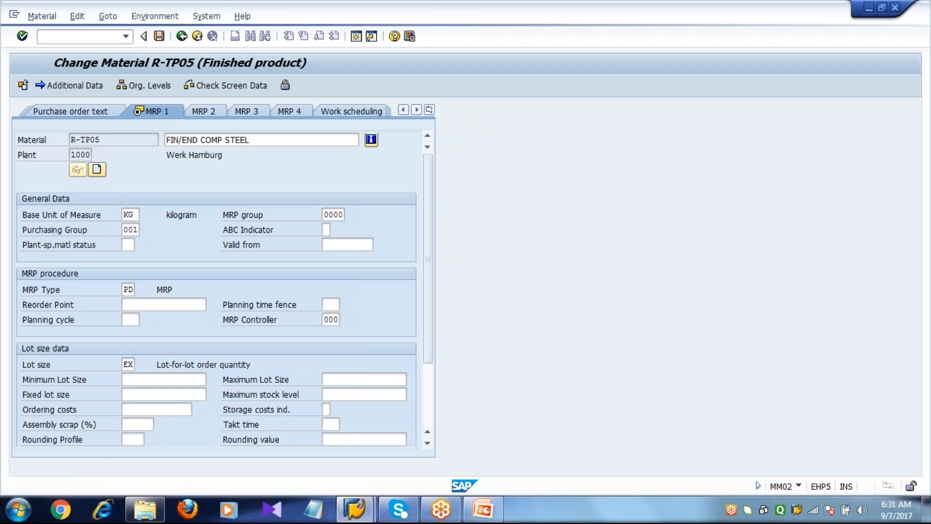
# Open the material BOM of R-TP05 for change via CS02, for plant 1000 and alternative BOM 1.
pyautogui.click(181, 36)
pyautogui.write('CS02')
pyautogui.press('Return')
pyautogui.press('Tab')
pyautogui.press('Tab')
pyautogui.press('Tab')
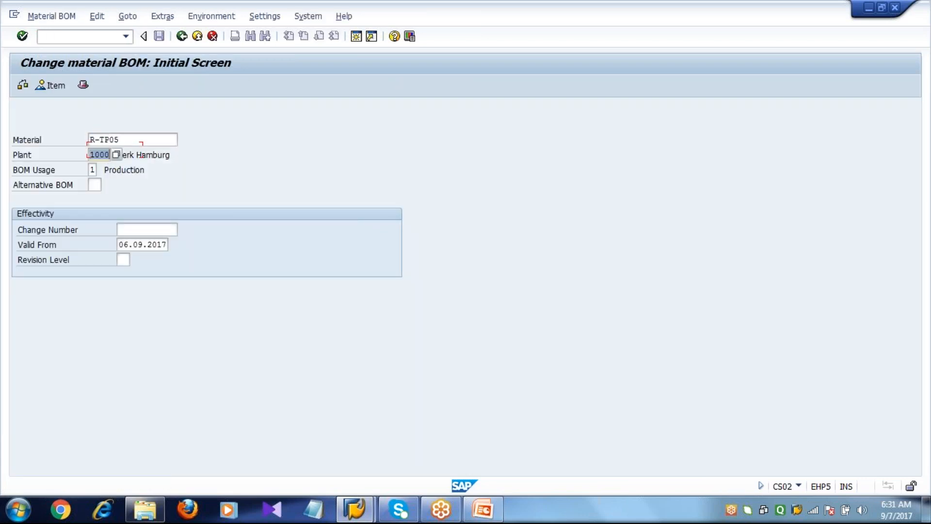
pyautogui.write('1')
pyautogui.press('Return')
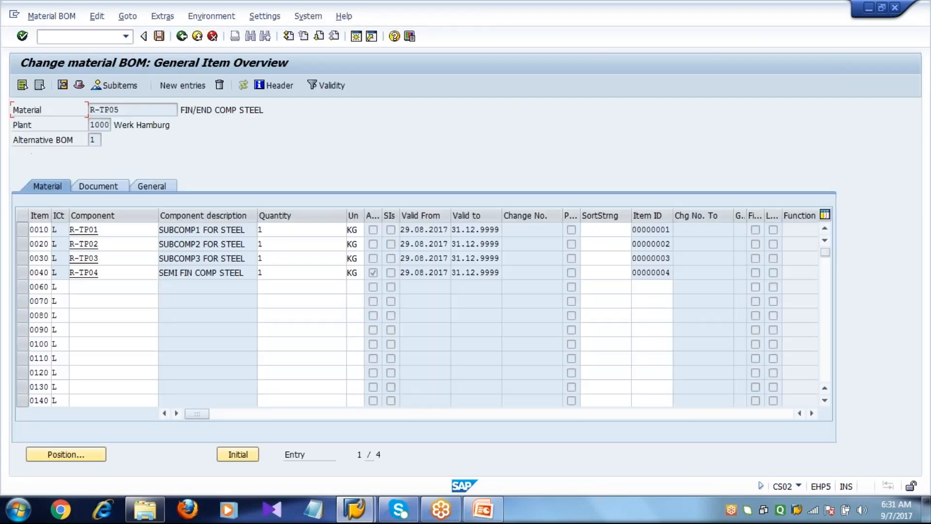
# Check the item details of BOM components R-TP03 and R-TP04 for scrap entries, and return to the item overview.
pyautogui.click(22, 260)
pyautogui.click(63, 85)
pyautogui.click(182, 36)
pyautogui.click(22, 272)
pyautogui.click(63, 85)
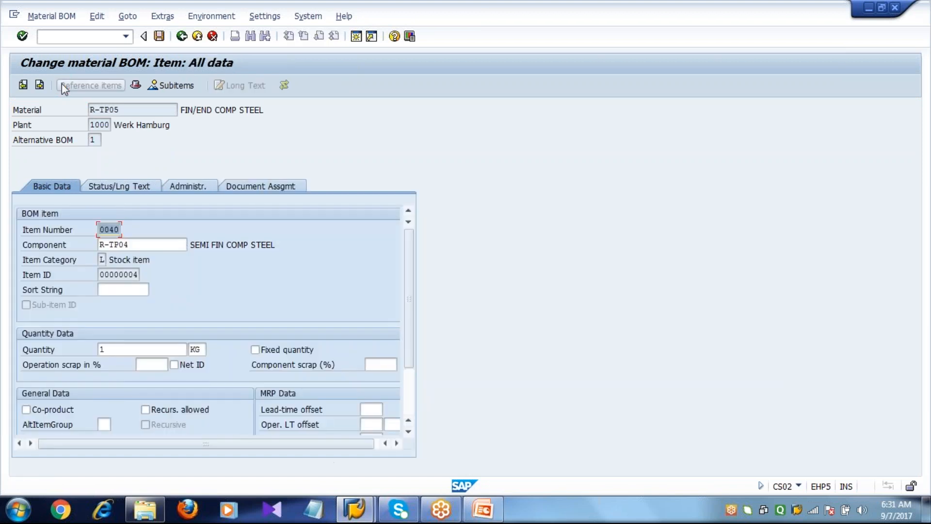
pyautogui.press('F3')
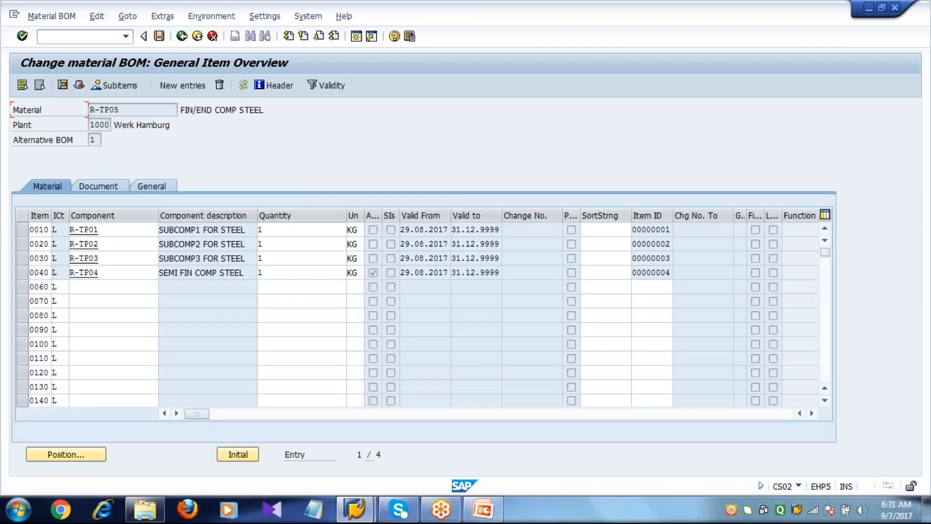
# Open the MRP 4 view of material R-TP03 for change via MM02, for plant 1000 and storage location 0001.
pyautogui.click(100, 37)
pyautogui.write('/NMM02')
pyautogui.press('Return')
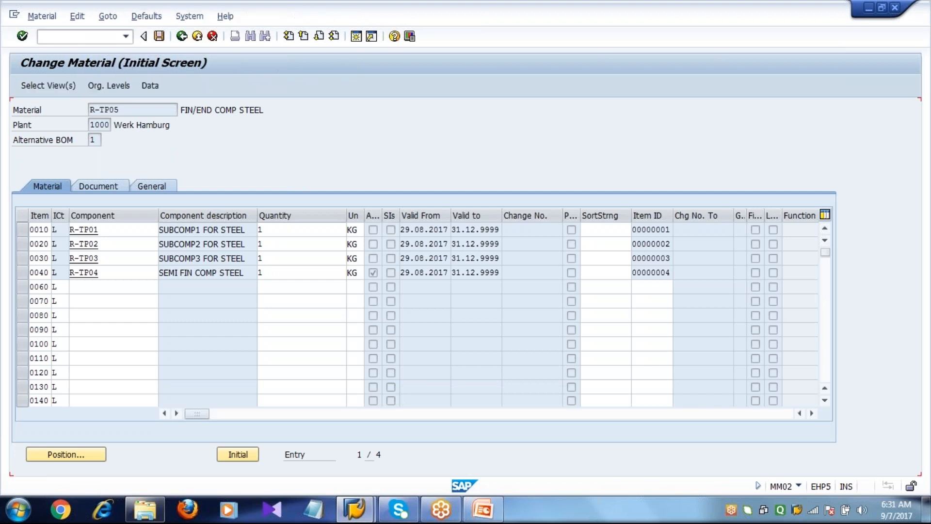
pyautogui.press('Right')
pyautogui.press('BackSpace')
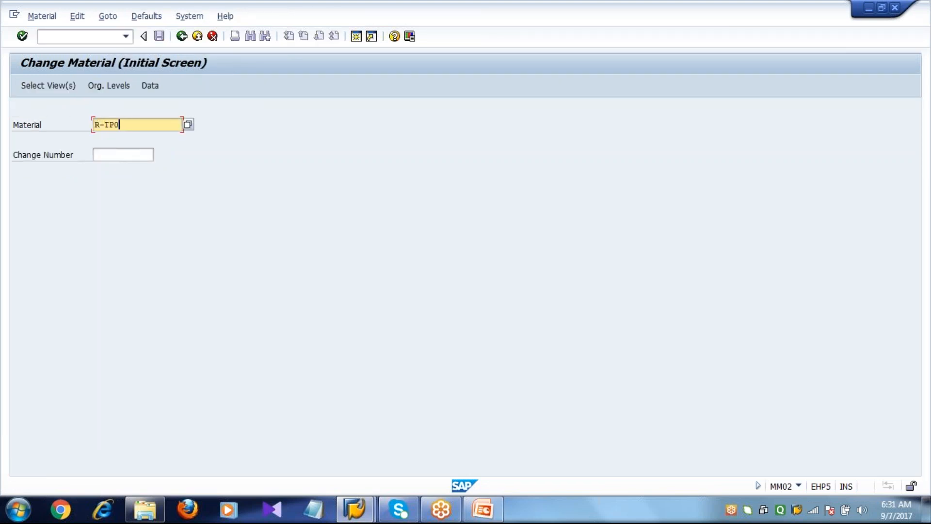
pyautogui.write('3')
pyautogui.press('Return')
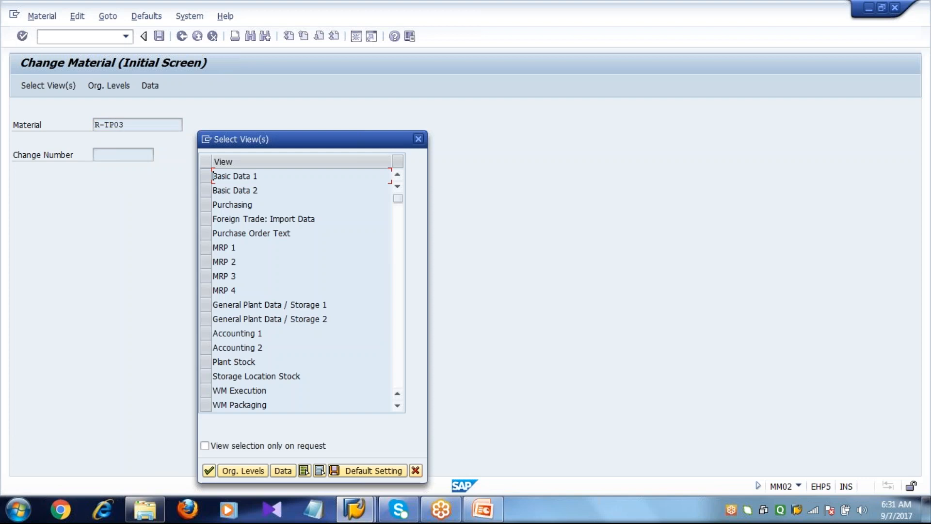
pyautogui.click(207, 290)
pyautogui.press('Return')
pyautogui.write('1000')
pyautogui.press('Tab')
pyautogui.write('0001')
pyautogui.press('Return')
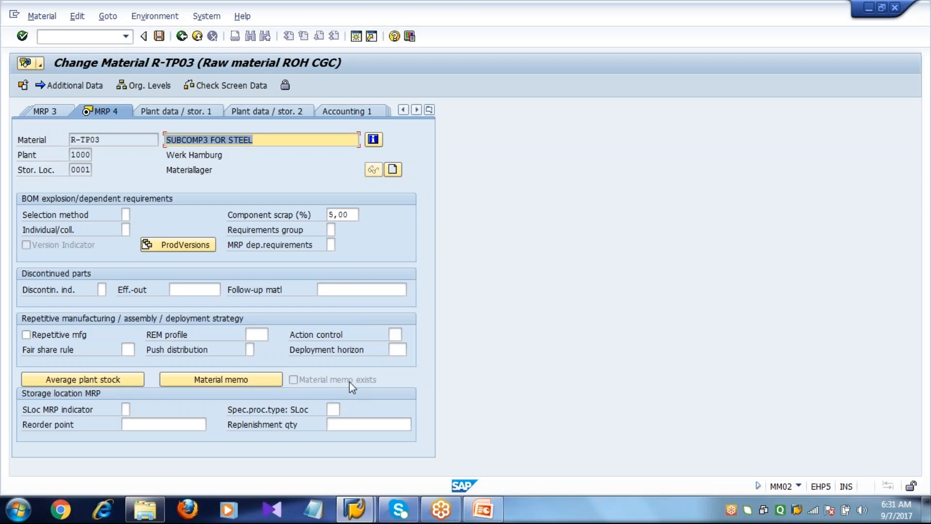
# Clear the component scrap percentage of R-TP03, save the material and leave the transaction.
pyautogui.click(348, 214)
pyautogui.press('BackSpace')
pyautogui.press('BackSpace')
pyautogui.press('BackSpace')
pyautogui.press('BackSpace')
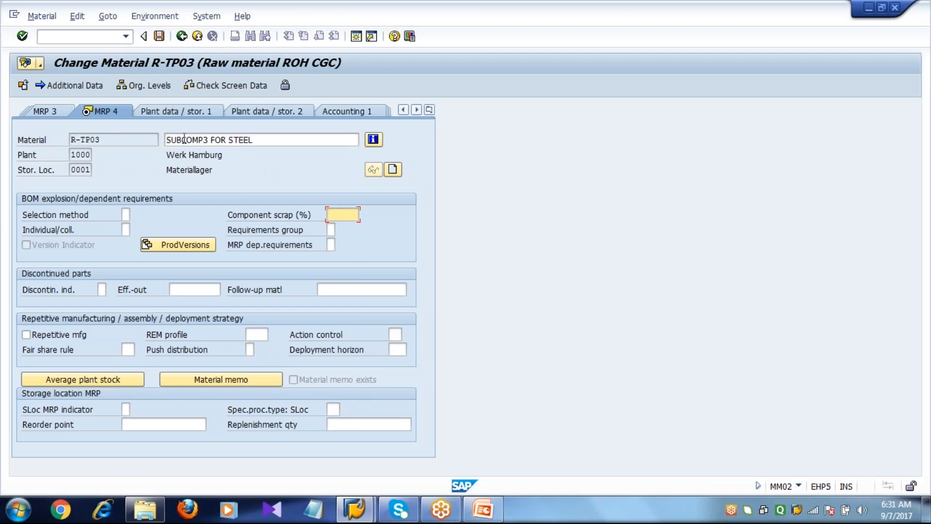
pyautogui.click(160, 36)
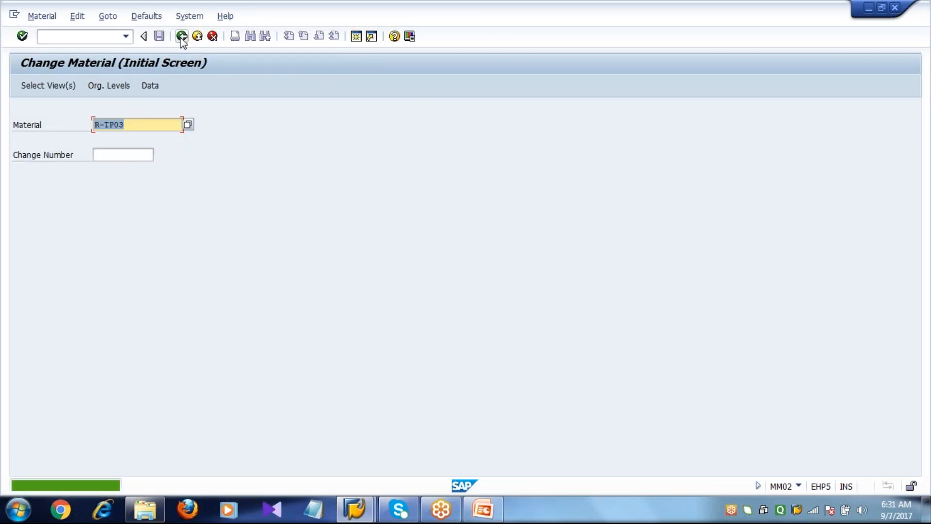
pyautogui.click(181, 36)
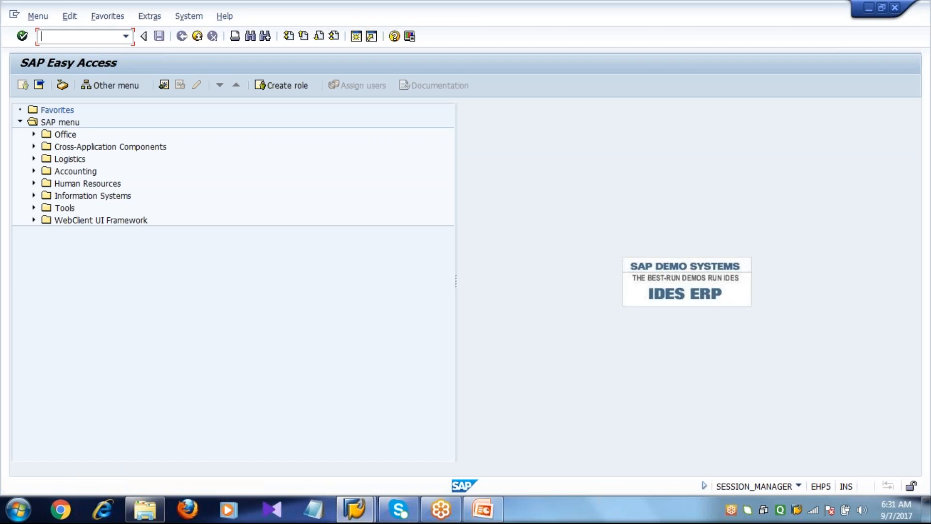
# Reopen material R-TP05 in MM02 on its MRP 1 view for plant 1000 and storage location 0001.
pyautogui.write('mm02')
pyautogui.press('Return')
pyautogui.press('End')
pyautogui.press('BackSpace')
pyautogui.write('5')
pyautogui.press('Return')
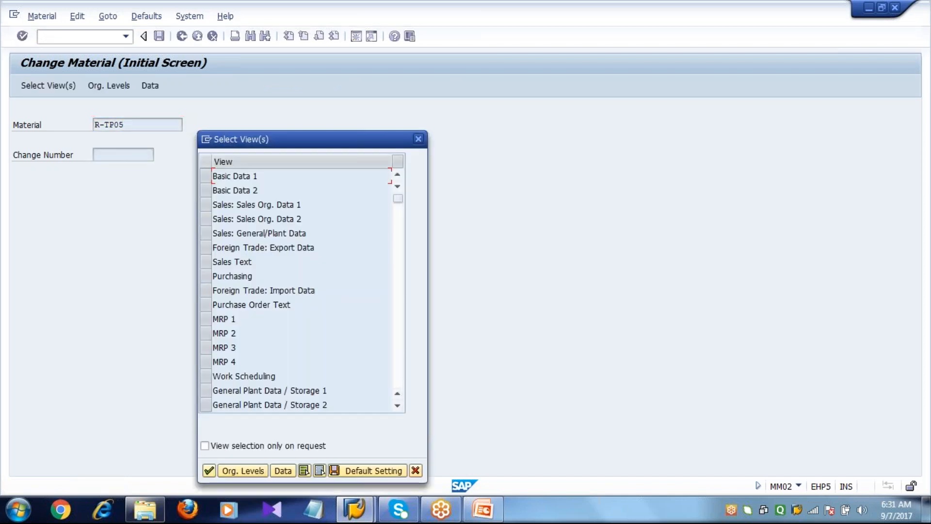
pyautogui.click(207, 318)
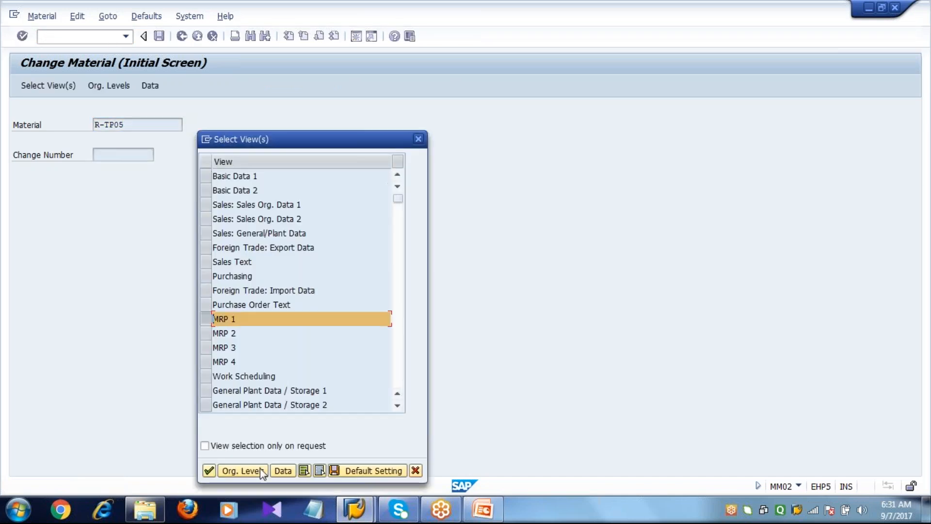
pyautogui.click(246, 468)
pyautogui.write('1000')
pyautogui.press('Tab')
pyautogui.write('0001')
pyautogui.press('Return')
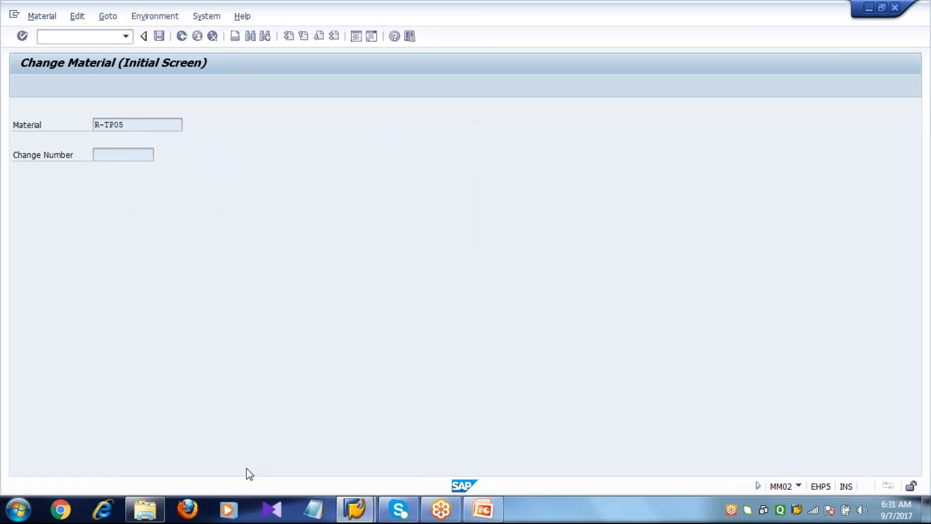
# Set R-TP05's assembly scrap to 5%, save the material and leave the transaction.
pyautogui.click(140, 428)
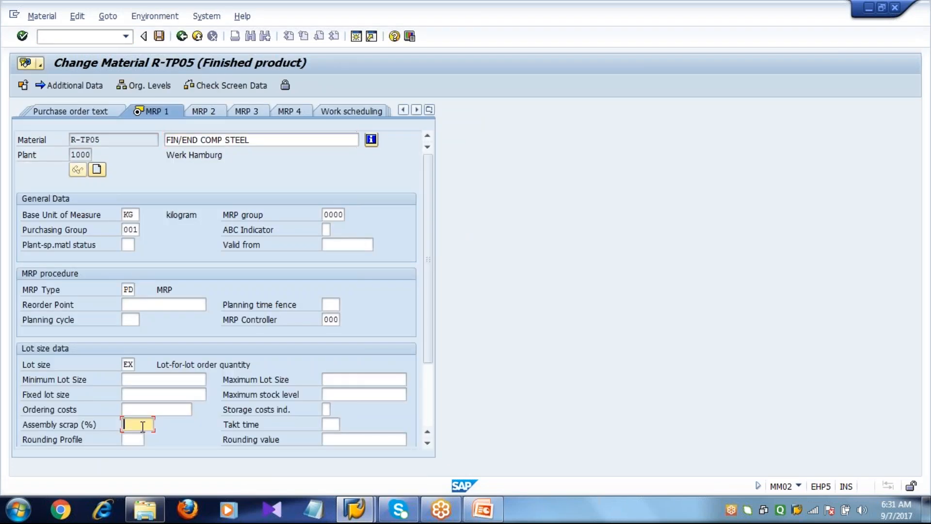
pyautogui.write('5')
pyautogui.click(159, 36)
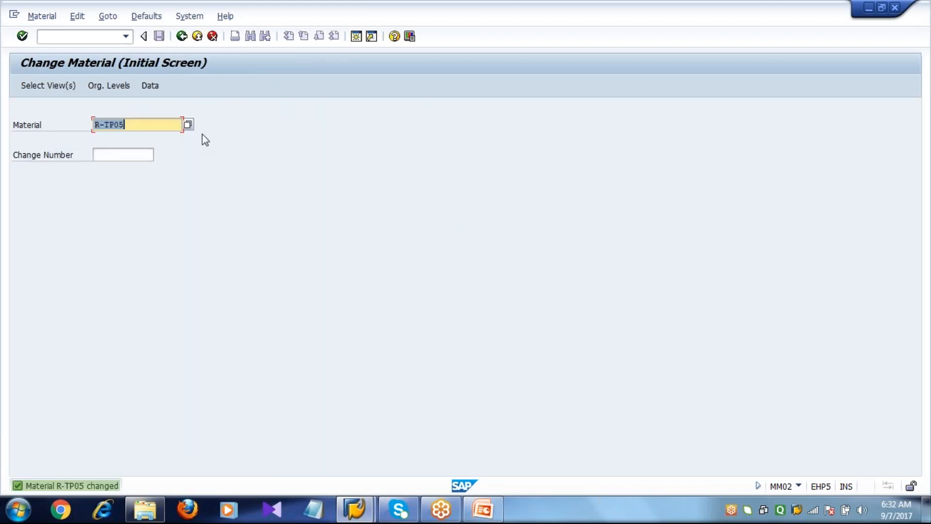
pyautogui.click(182, 36)
# Create a production order via CO01 for material R-TP05 with production and planning plant 1000 and order type PP01.
pyautogui.write('CO01')
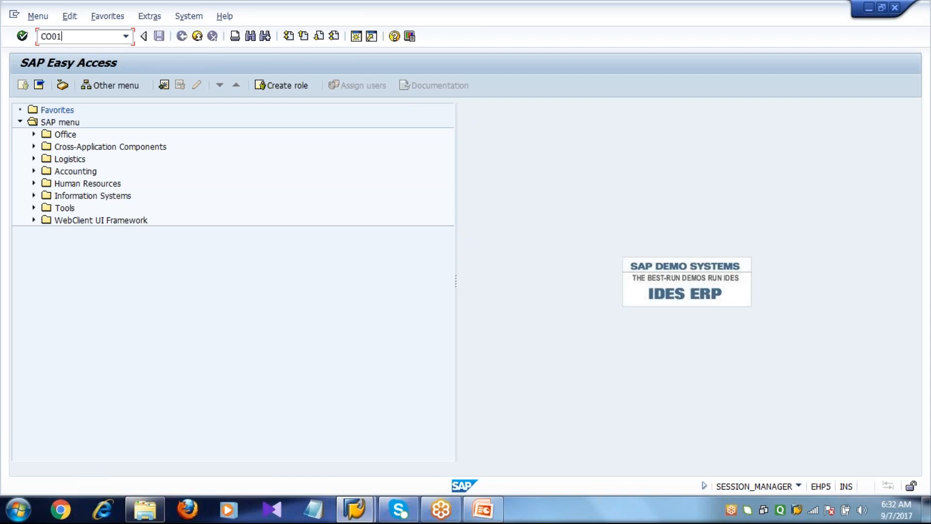
pyautogui.press('Return')
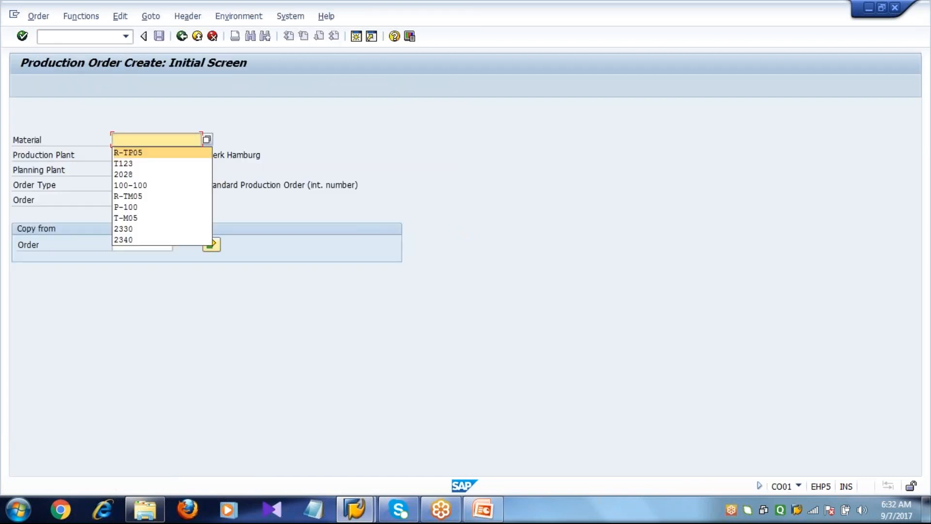
pyautogui.press('Return')
pyautogui.press('Tab')
pyautogui.press('Tab')
pyautogui.press('Down')
pyautogui.press('Return')
pyautogui.press('Tab')
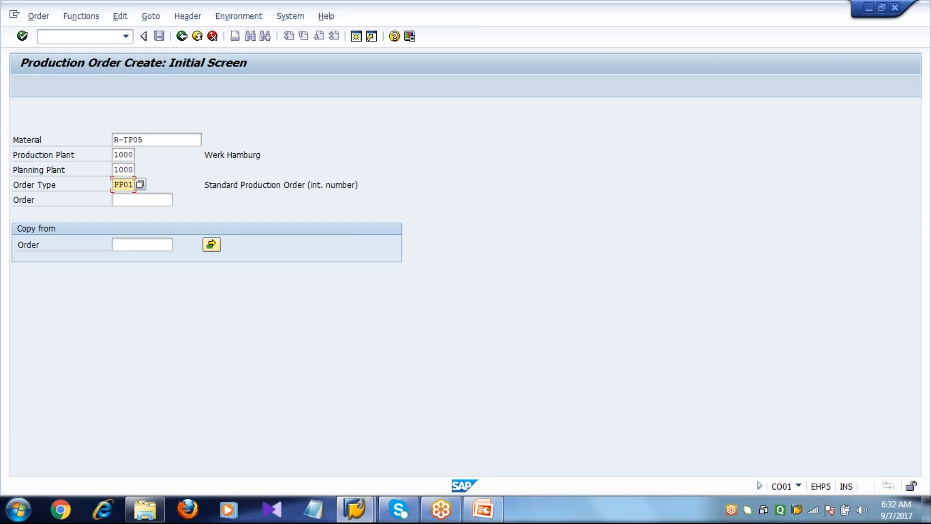
pyautogui.press('Return')
# Set the order's total quantity to 100 KG and its basic end date to 27.02.2019.
pyautogui.write('100')
pyautogui.press('Tab')
pyautogui.press('Tab')
pyautogui.press('Tab')
pyautogui.press('Down')
pyautogui.press('Return')
pyautogui.press('Return')
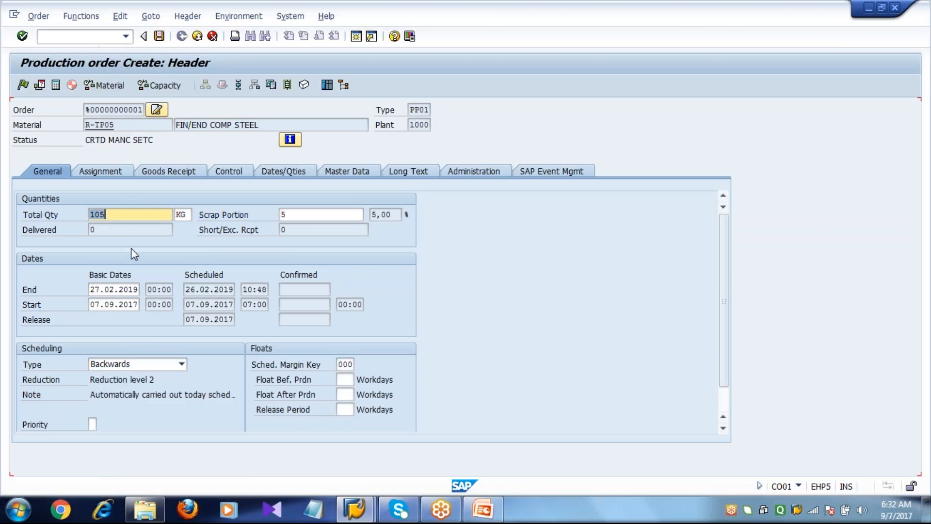
# Examine the order header's total quantity and scrap portion, and the requirement quantities of R-TP01 to R-TP04 in the component overview.
pyautogui.click(137, 217)
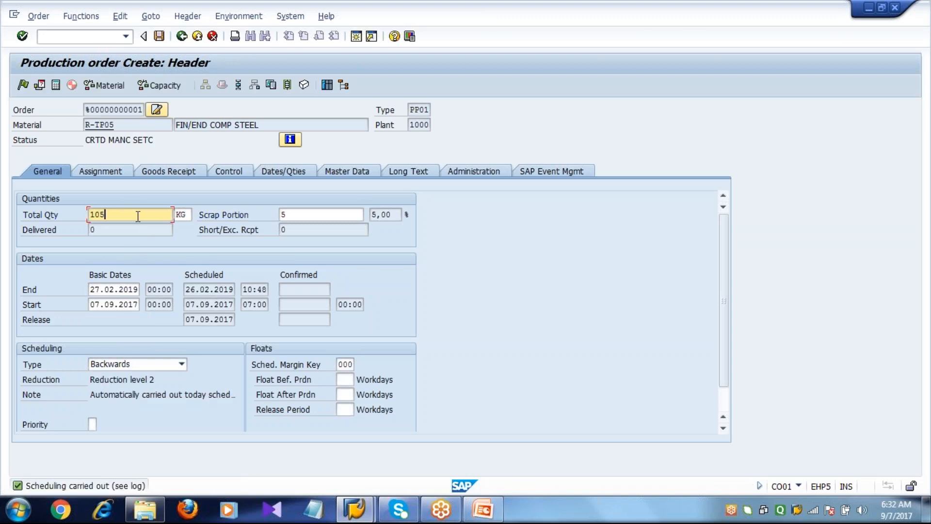
pyautogui.click(317, 214)
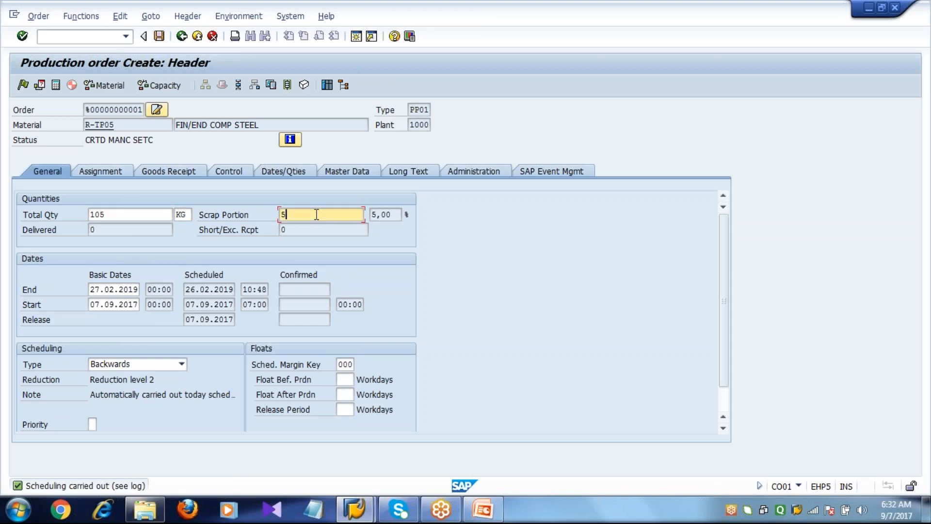
pyautogui.click(251, 85)
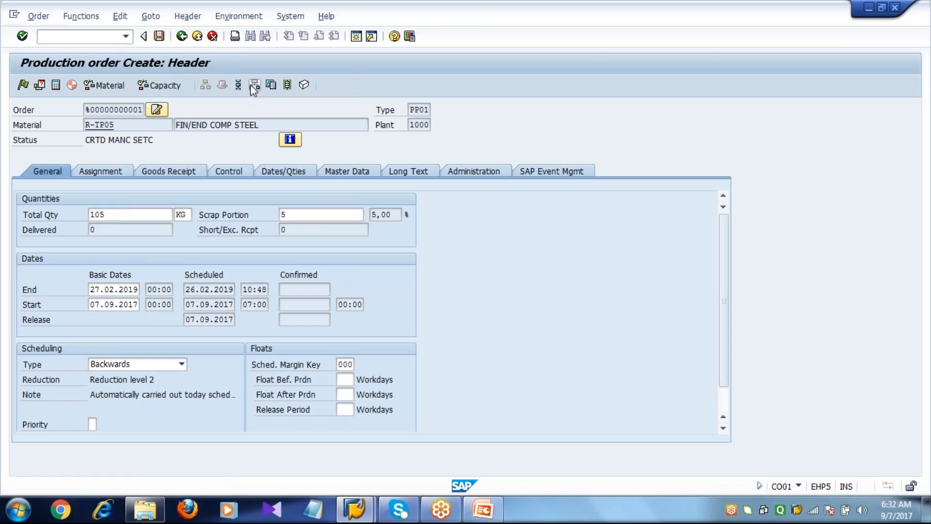
pyautogui.click(292, 199)
pyautogui.click(294, 213)
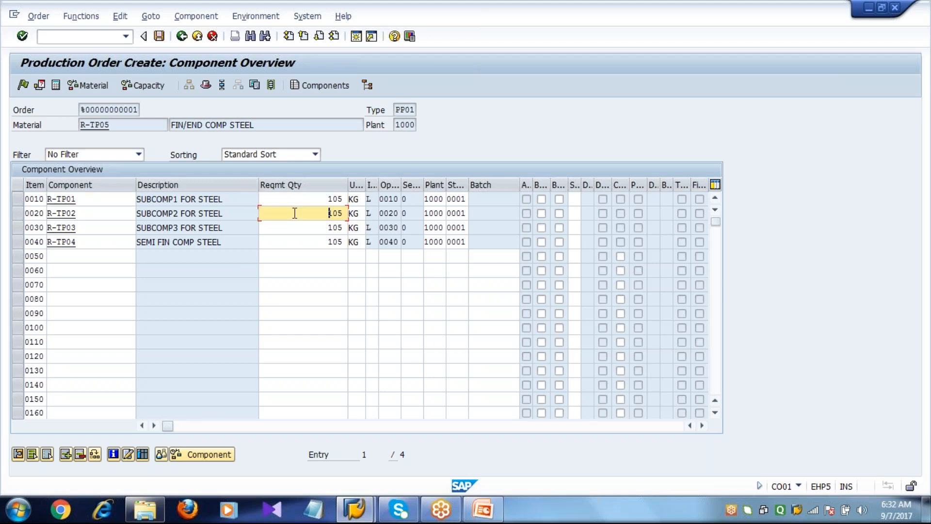
pyautogui.click(297, 228)
pyautogui.click(297, 242)
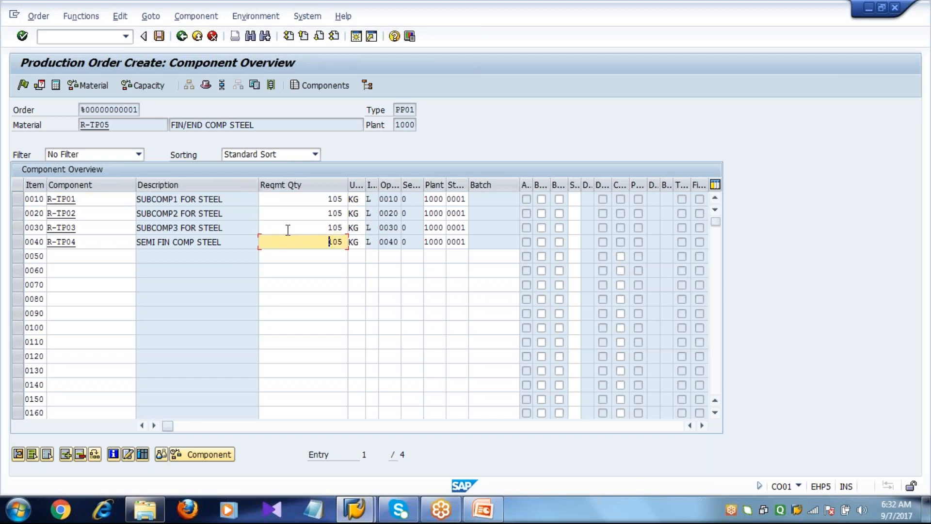
pyautogui.click(287, 228)
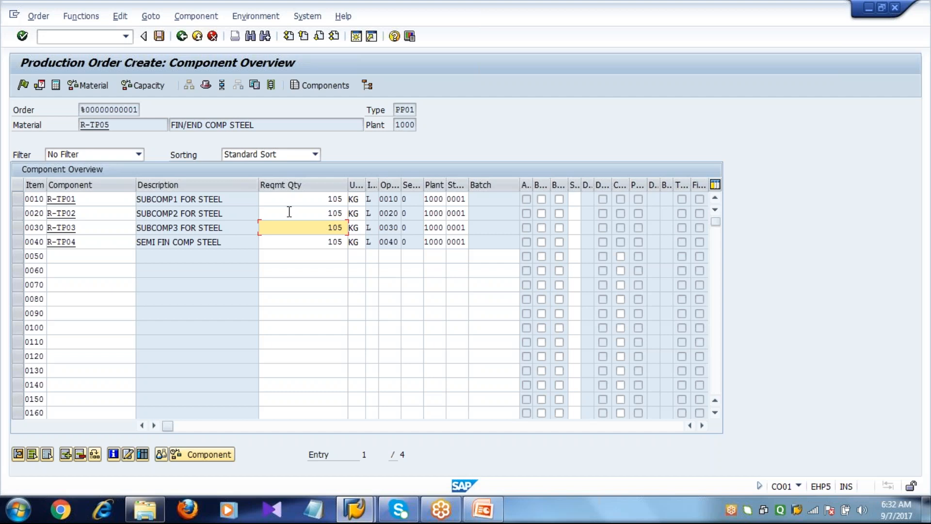
pyautogui.click(110, 125)
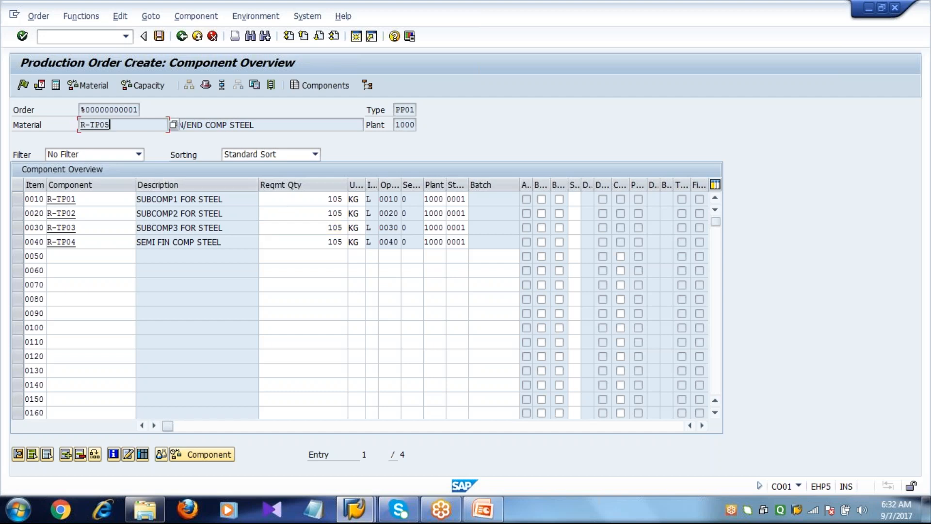
pyautogui.click(295, 203)
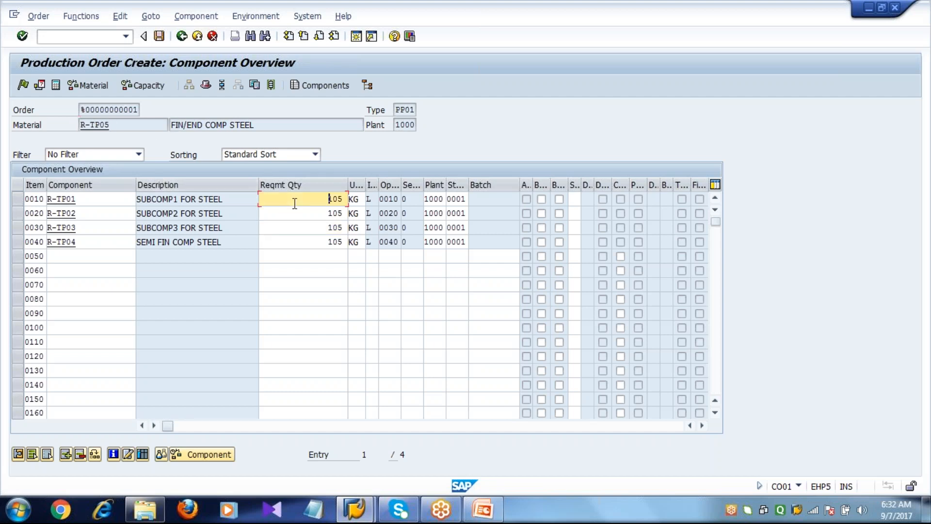
# Check the requirement quantities of components R-TP01 to R-TP04 and leave the production order without saving it.
pyautogui.click(289, 213)
pyautogui.click(289, 228)
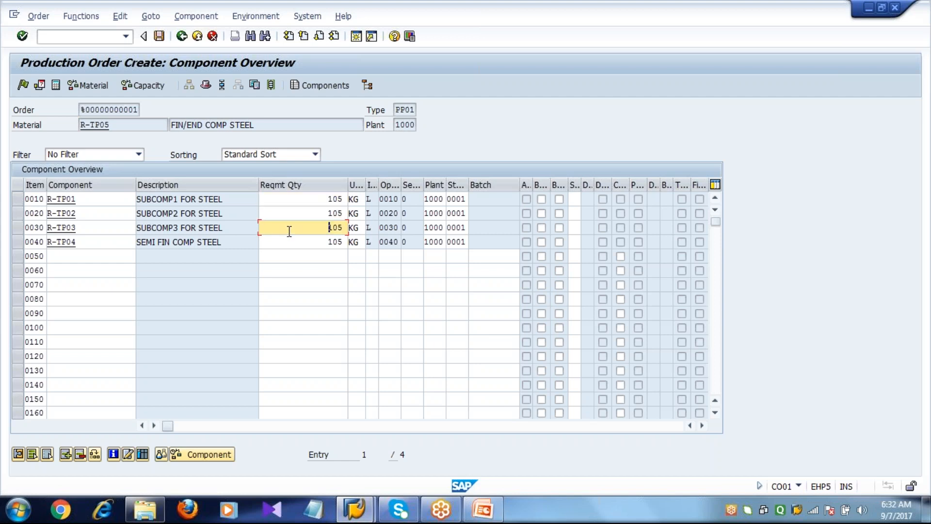
pyautogui.click(286, 242)
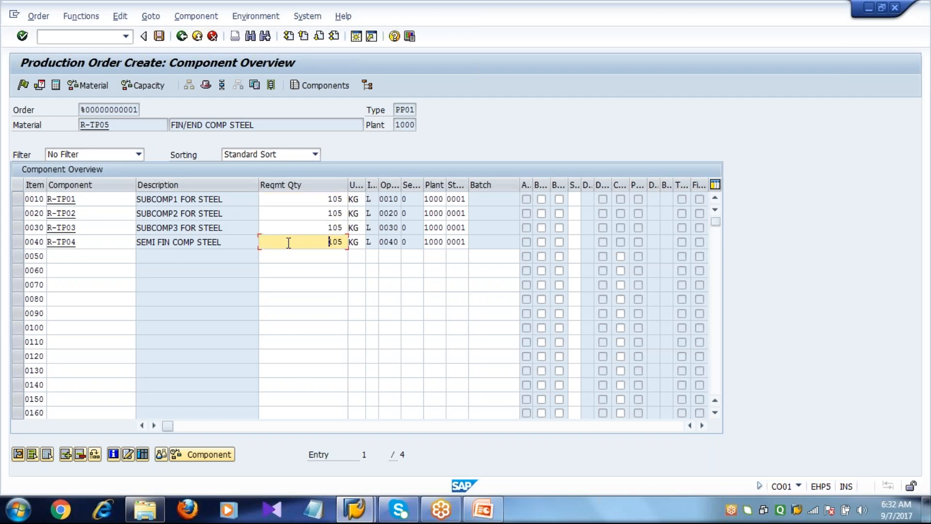
pyautogui.click(298, 199)
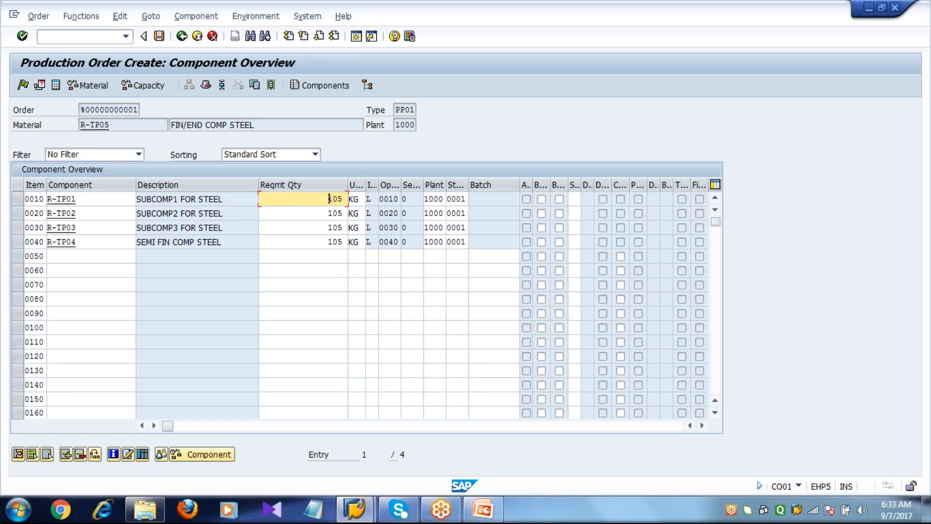
pyautogui.click(197, 37)
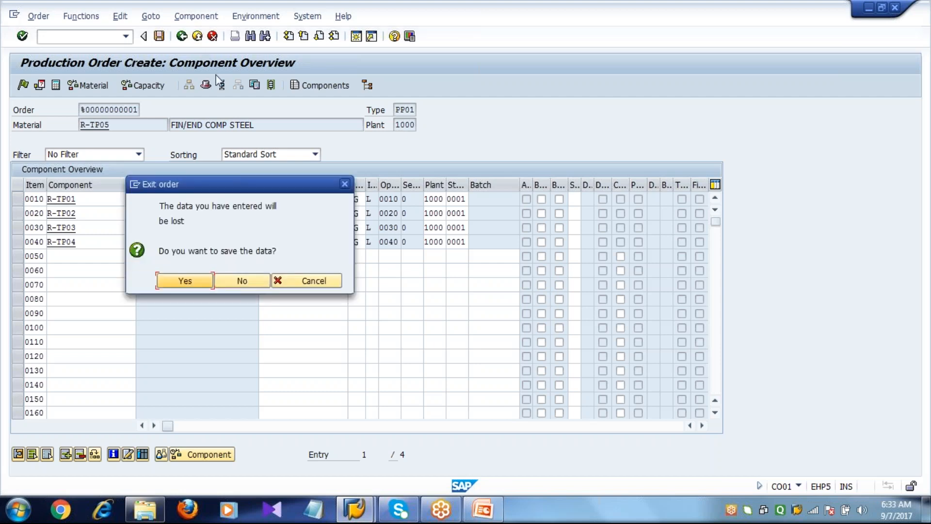
pyautogui.click(247, 281)
pyautogui.click(197, 37)
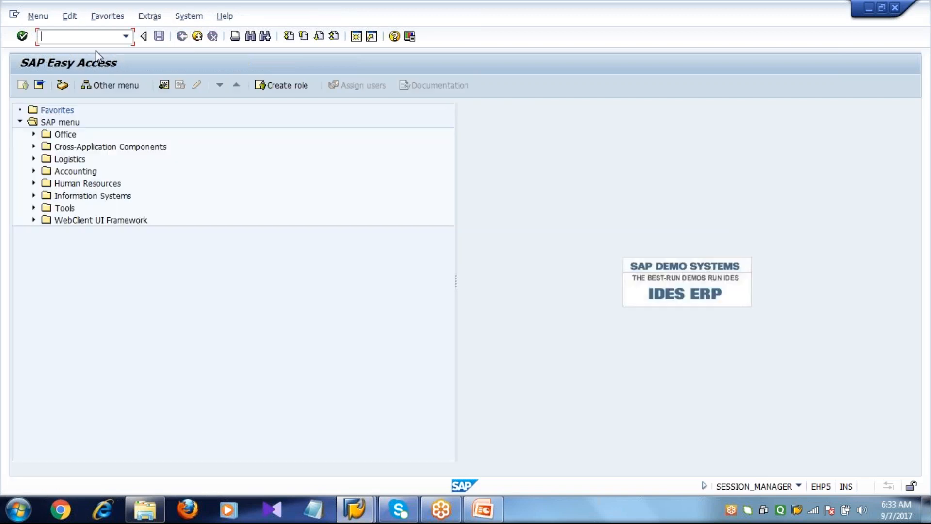
# Open the MRP 1 view of material R-TP05 in MM02 for plant 1000 and storage location 0001.
pyautogui.write('MM02')
pyautogui.press('Return')
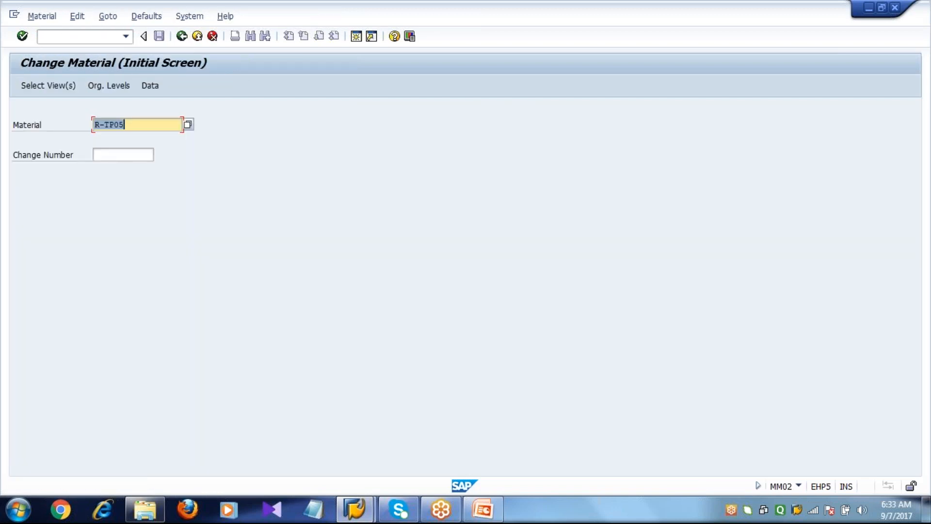
pyautogui.press('Return')
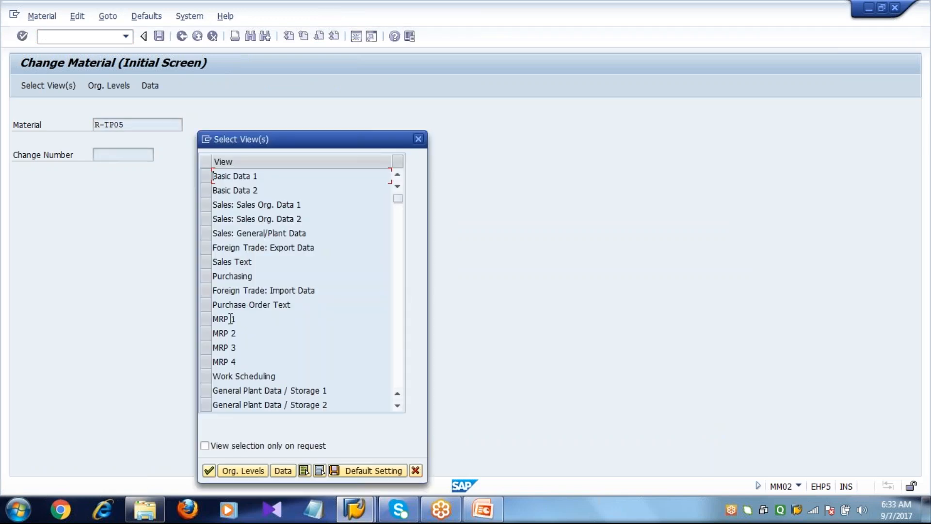
pyautogui.click(207, 319)
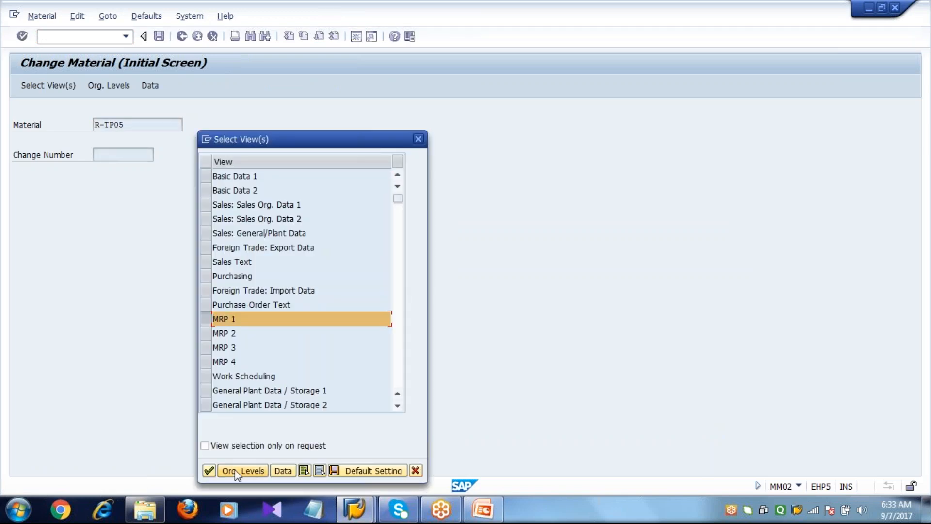
pyautogui.click(235, 469)
pyautogui.write('1000')
pyautogui.press('Tab')
pyautogui.write('0001')
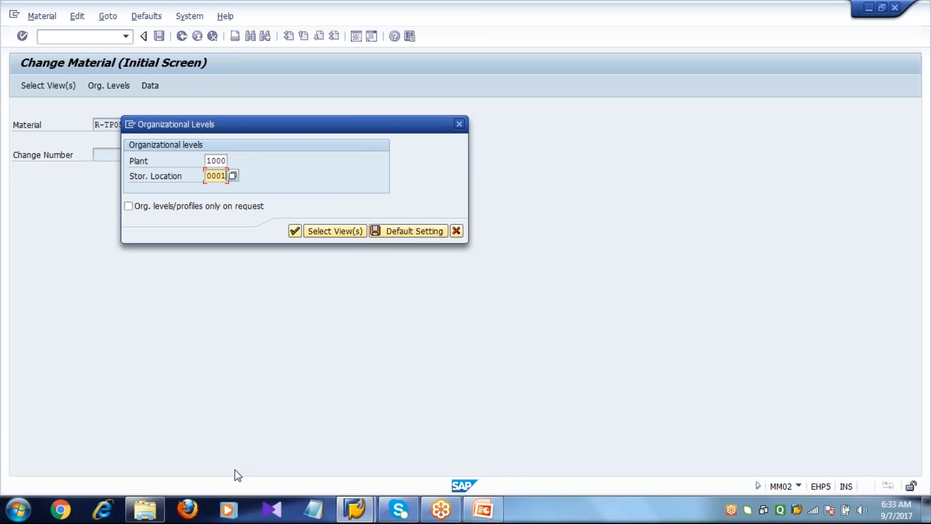
pyautogui.press('Return')
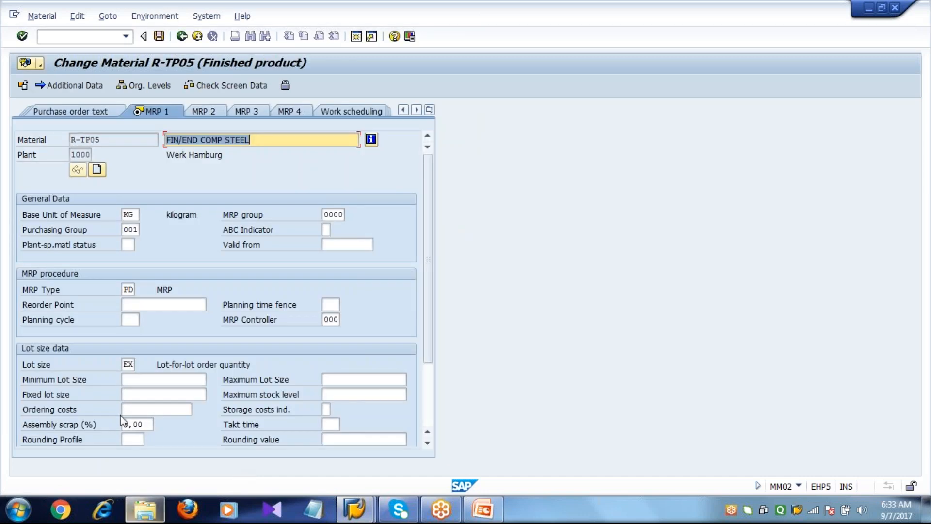
# Clear R-TP05's assembly scrap percentage, save the material and leave the transaction.
pyautogui.click(150, 425)
pyautogui.press('BackSpace')
pyautogui.press('BackSpace')
pyautogui.press('BackSpace')
pyautogui.press('BackSpace')
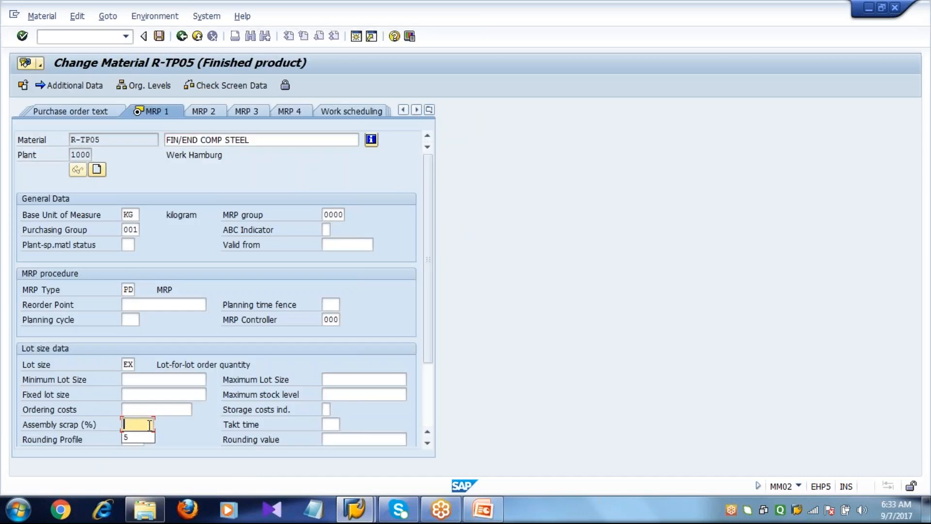
pyautogui.scroll(-2, 150, 425)
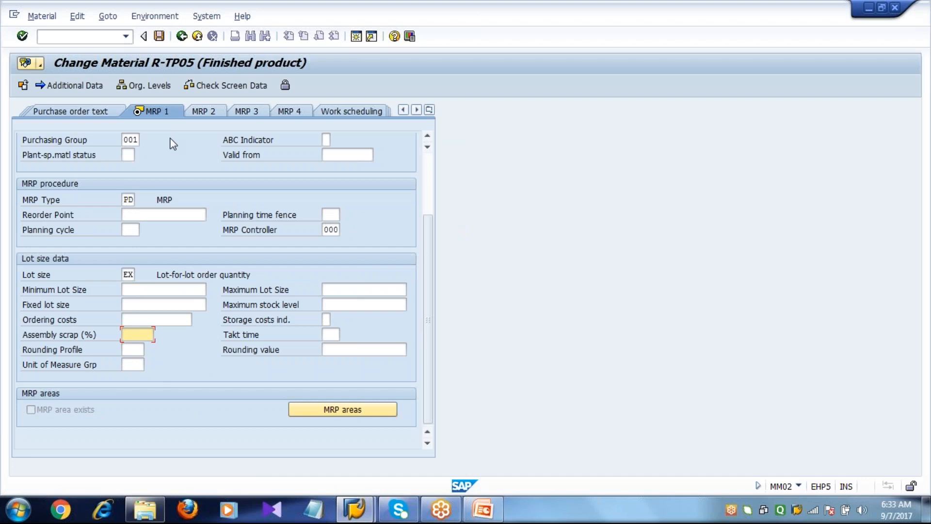
pyautogui.click(159, 35)
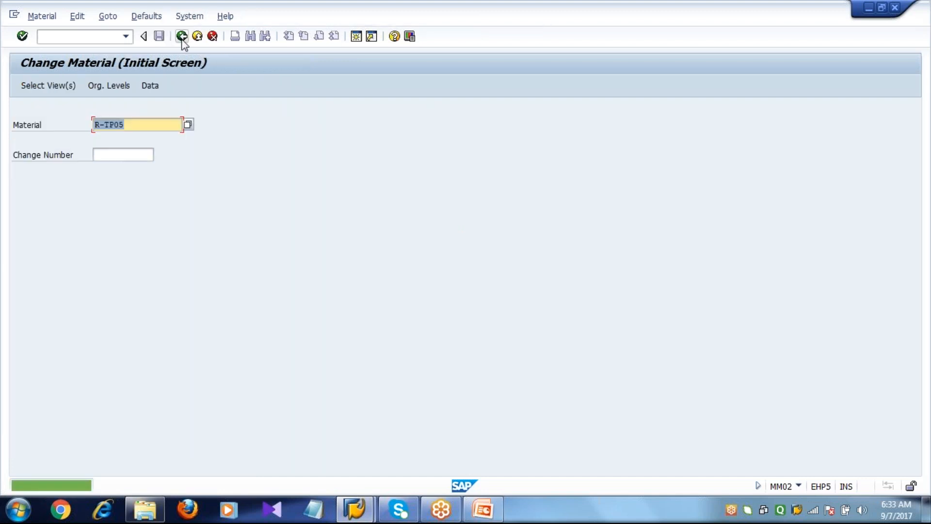
pyautogui.click(182, 36)
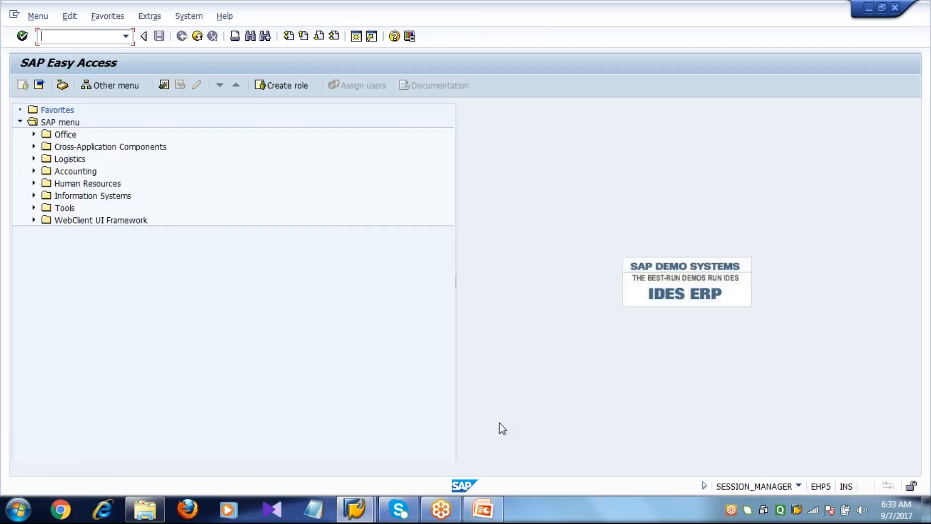
# Switch to the PowerPoint presentation and show the slide explaining operation scrap in the running slide show.
pyautogui.click(483, 508)
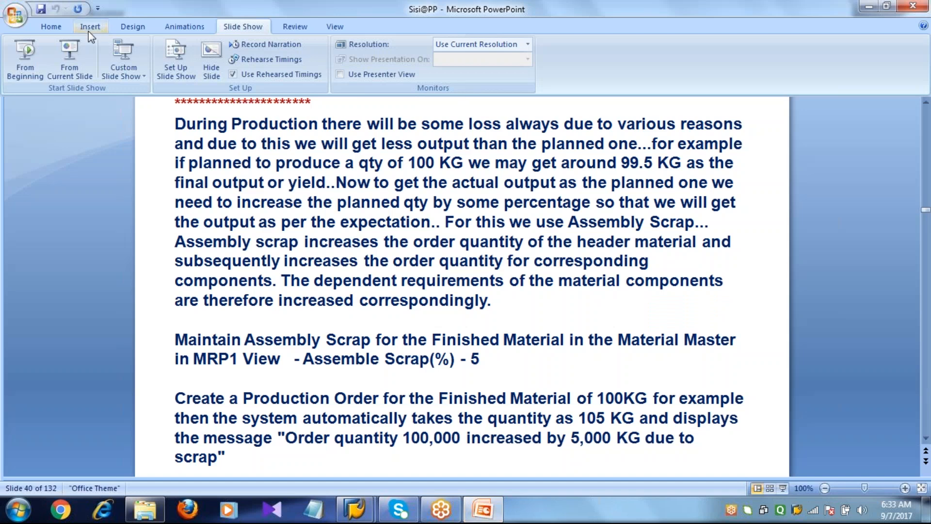
pyautogui.click(72, 65)
pyautogui.press('Right')
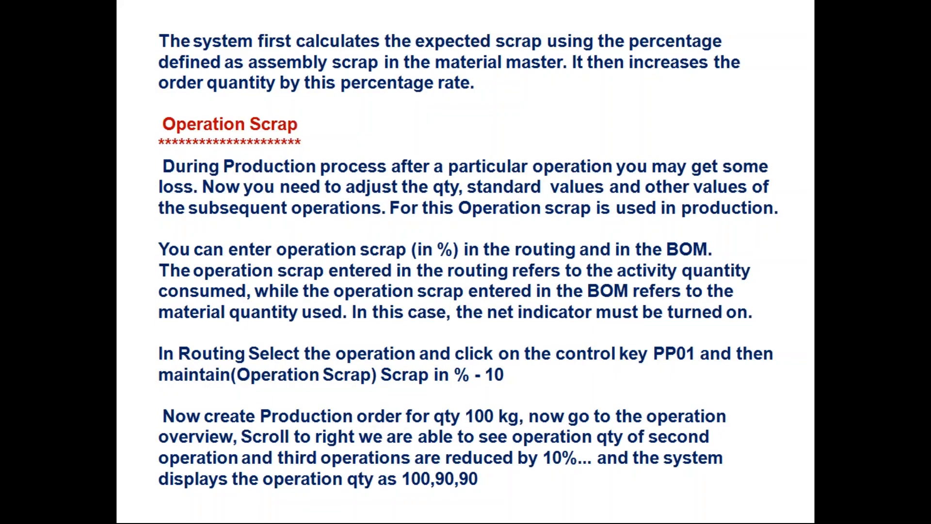
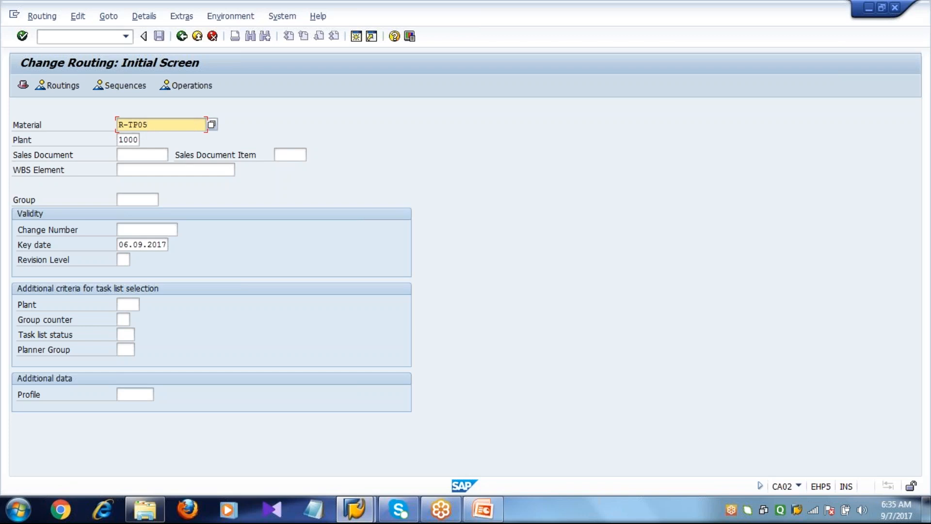
# Open the operation overview of R-TP05's routing, widen the work center and control key columns, and review the work centers RPWC1 to RPWC6.
pyautogui.press('Return')
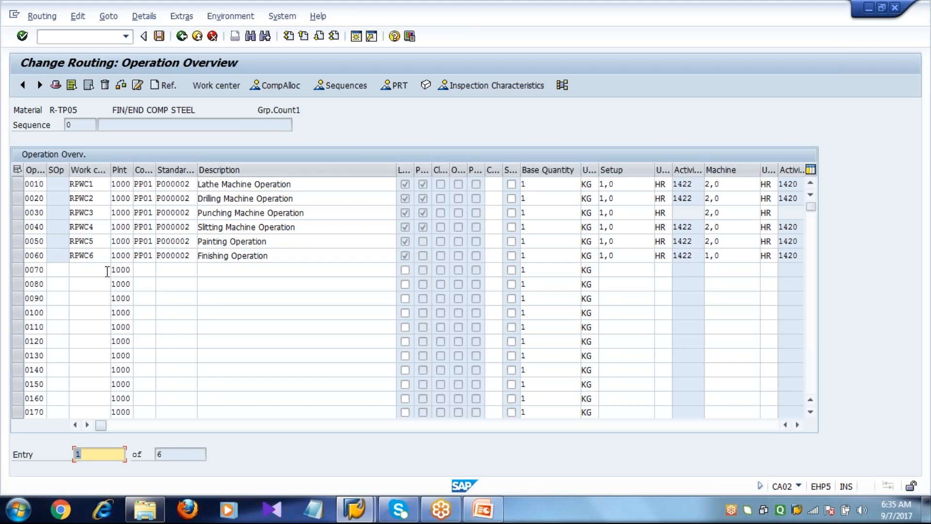
pyautogui.moveTo(110, 270); pyautogui.dragTo(178, 285)
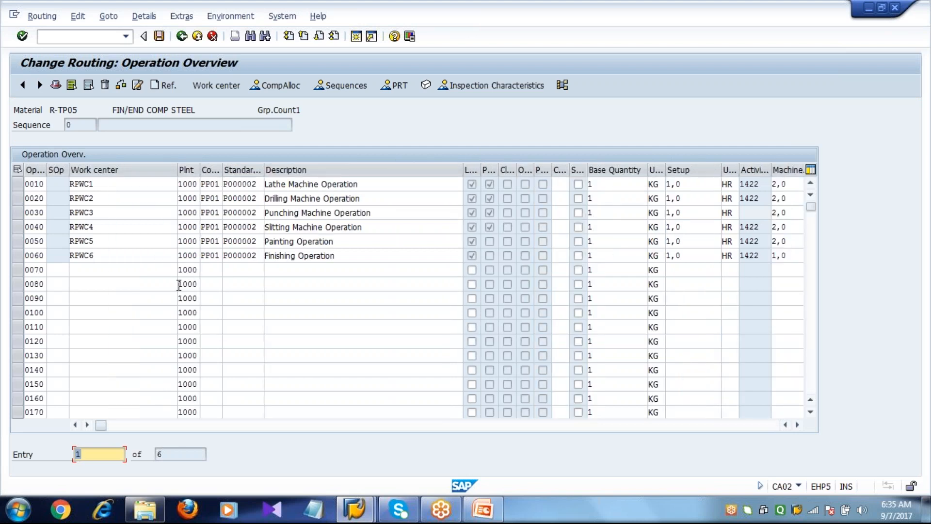
pyautogui.click(139, 185)
pyautogui.click(137, 196)
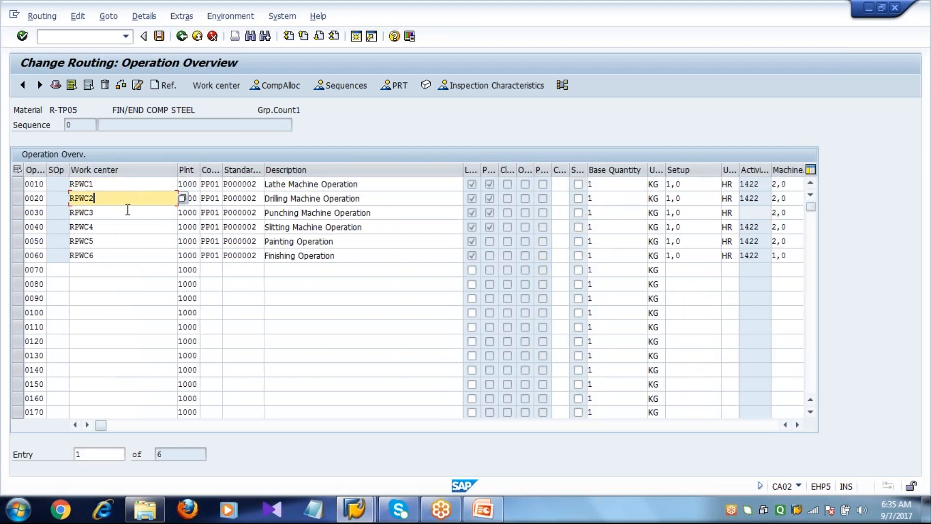
pyautogui.click(127, 211)
pyautogui.click(122, 226)
pyautogui.click(121, 241)
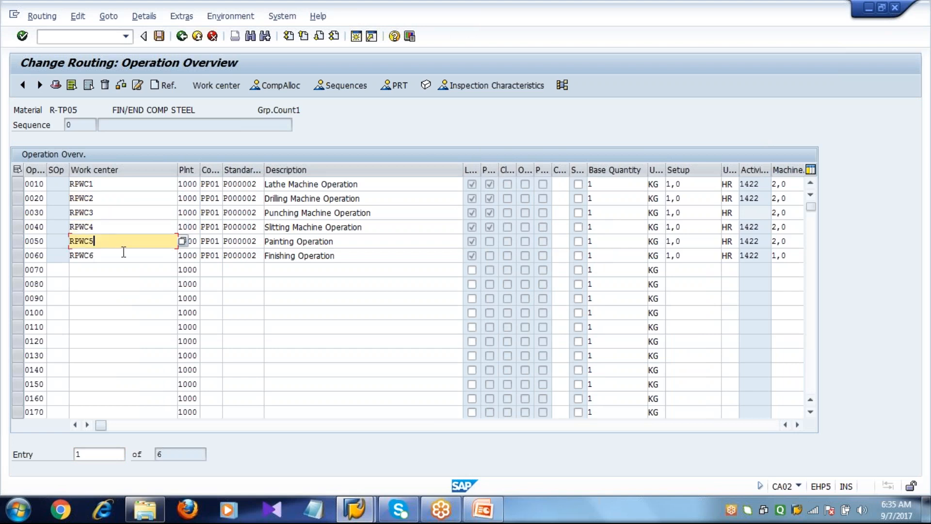
pyautogui.click(124, 253)
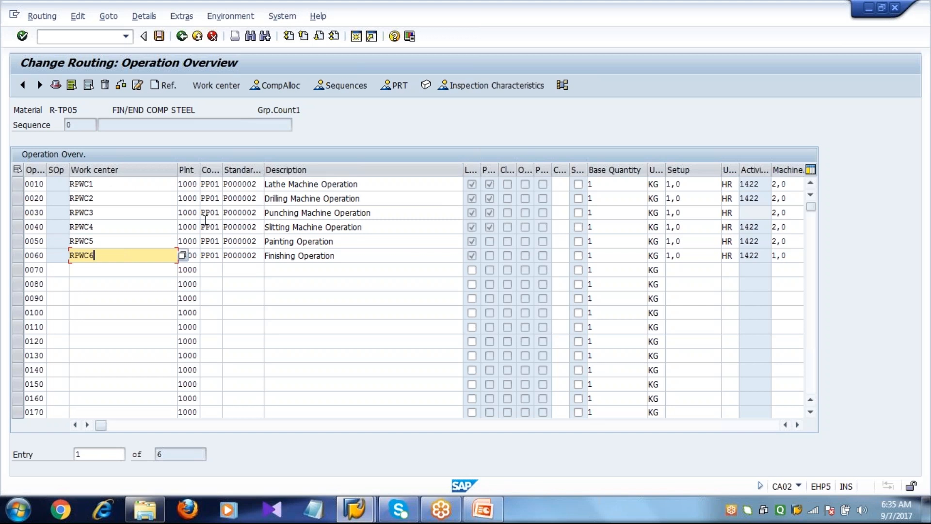
pyautogui.moveTo(223, 242); pyautogui.dragTo(256, 241)
pyautogui.click(124, 182)
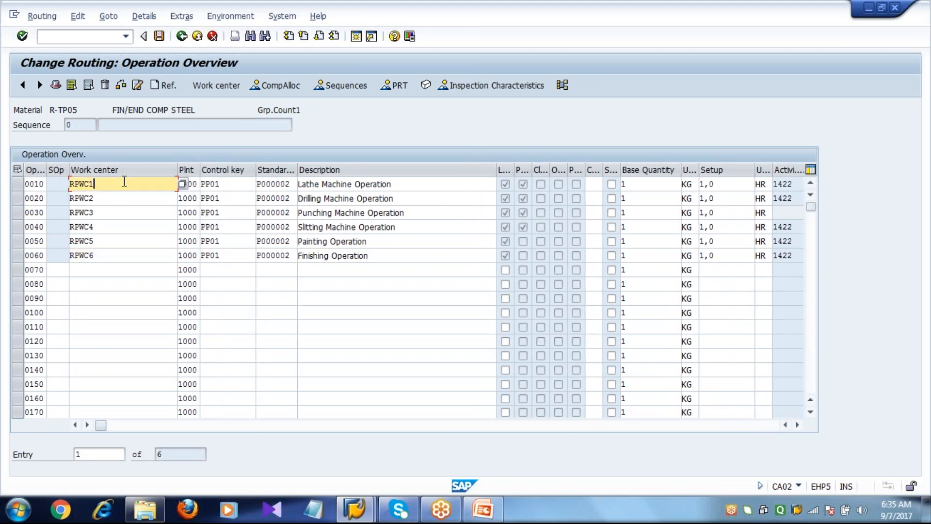
# Set the scrap in the general data of operation 0010 (Lathe Machine Operation) to 10% and save the routing.
pyautogui.click(227, 185)
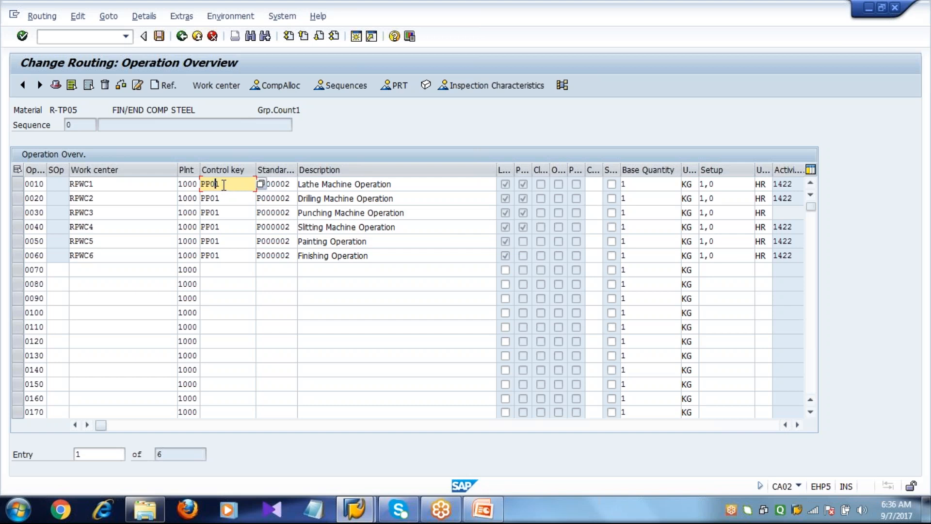
pyautogui.doubleClick(224, 185)
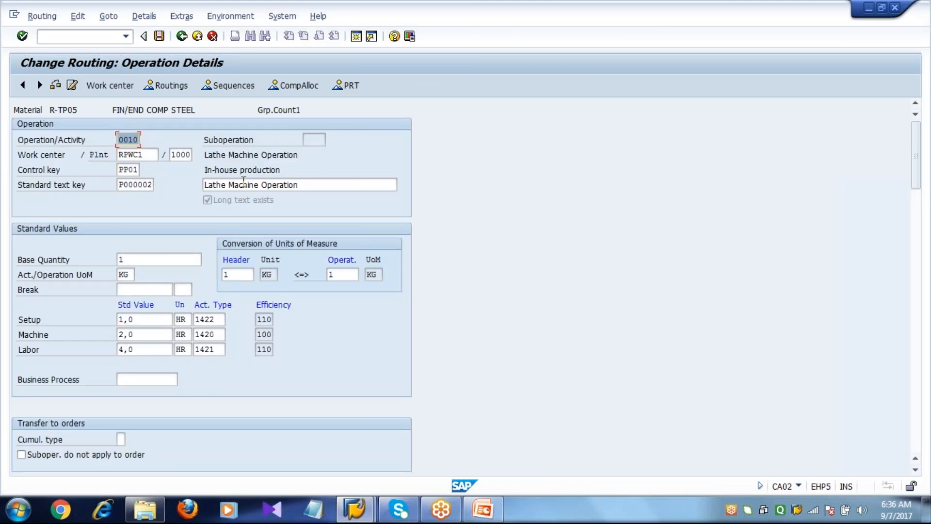
pyautogui.click(372, 185)
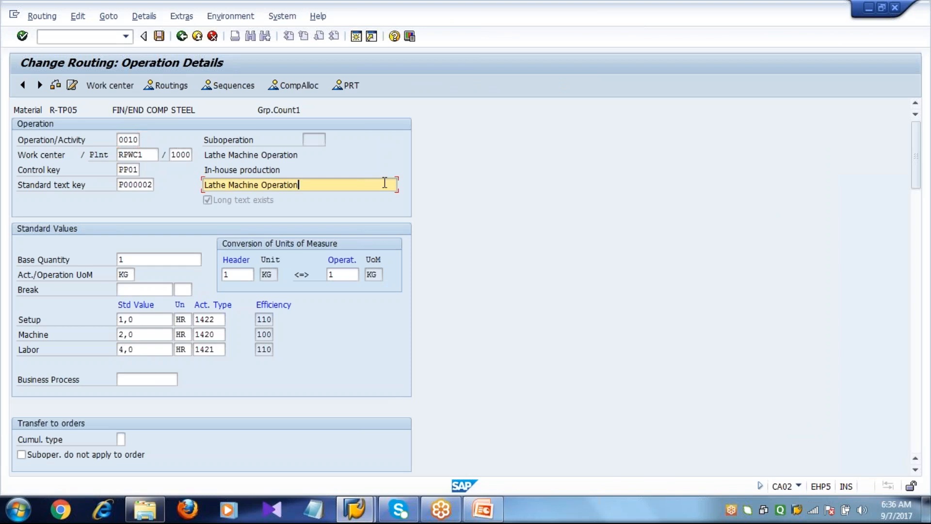
pyautogui.click(915, 469)
pyautogui.click(915, 470)
pyautogui.click(914, 469)
pyautogui.click(914, 469)
pyautogui.click(915, 469)
pyautogui.click(915, 470)
pyautogui.click(915, 469)
pyautogui.click(915, 469)
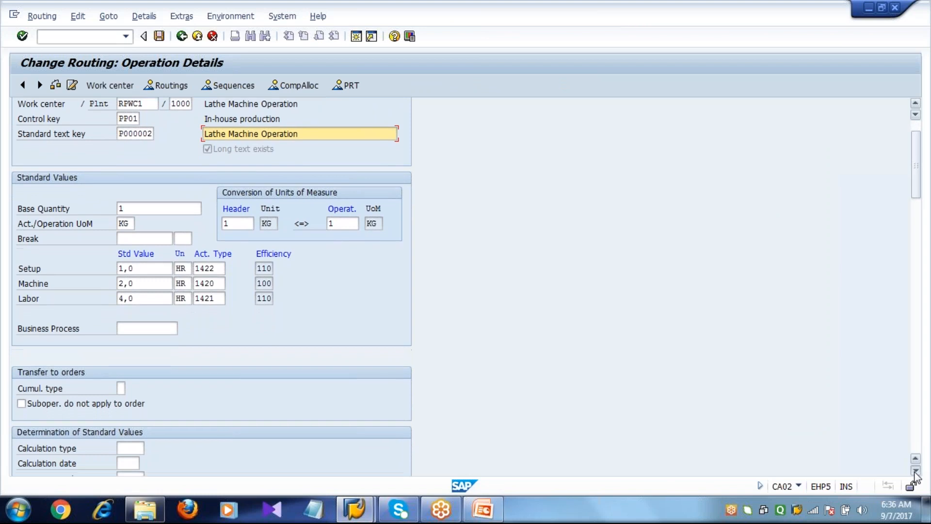
pyautogui.click(915, 469)
pyautogui.click(915, 470)
pyautogui.click(914, 470)
pyautogui.click(915, 469)
pyautogui.click(915, 469)
pyautogui.click(914, 469)
pyautogui.click(915, 470)
pyautogui.click(915, 469)
pyautogui.click(915, 470)
pyautogui.click(914, 470)
pyautogui.click(915, 470)
pyautogui.click(915, 469)
pyautogui.click(915, 470)
pyautogui.click(915, 470)
pyautogui.click(914, 469)
pyautogui.click(915, 470)
pyautogui.click(915, 469)
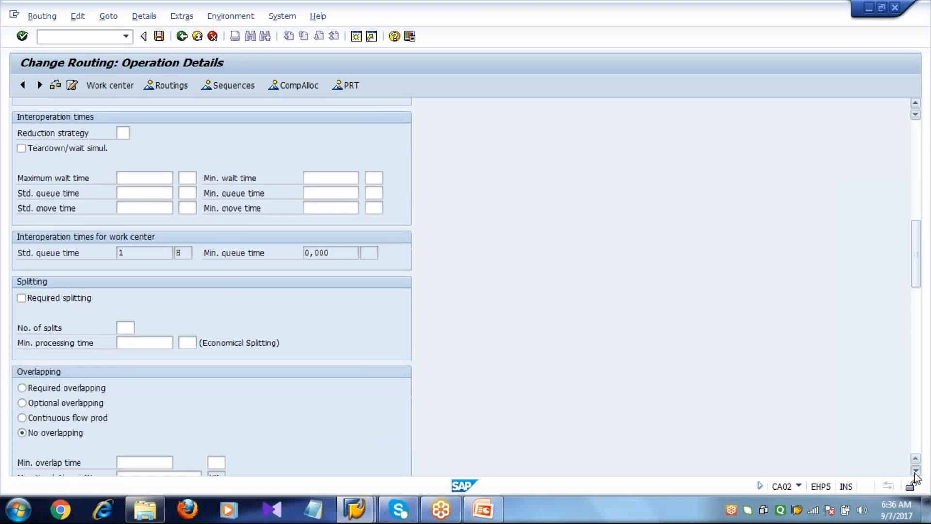
pyautogui.click(915, 470)
pyautogui.click(915, 470)
pyautogui.click(915, 469)
pyautogui.click(915, 469)
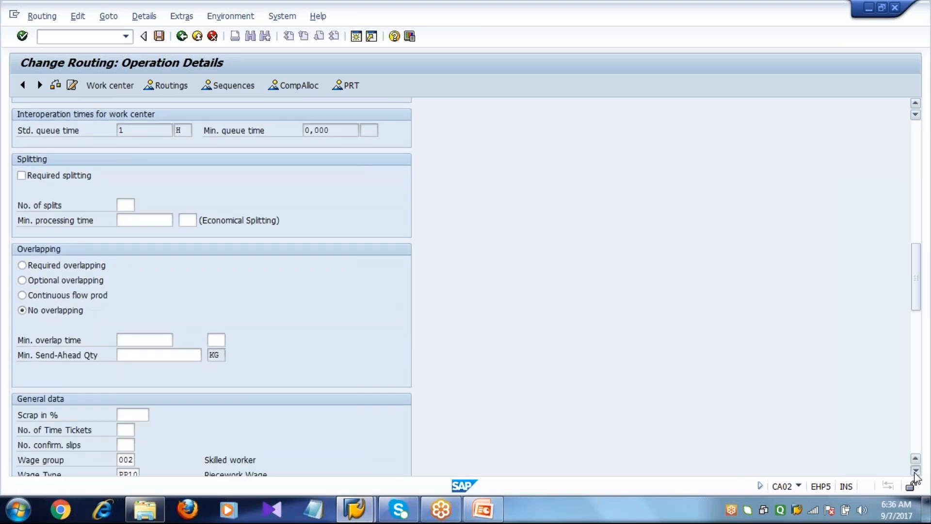
pyautogui.click(915, 470)
pyautogui.click(915, 470)
pyautogui.click(915, 470)
pyautogui.click(915, 469)
pyautogui.click(915, 469)
pyautogui.click(915, 470)
pyautogui.click(915, 470)
pyautogui.click(914, 469)
pyautogui.click(914, 470)
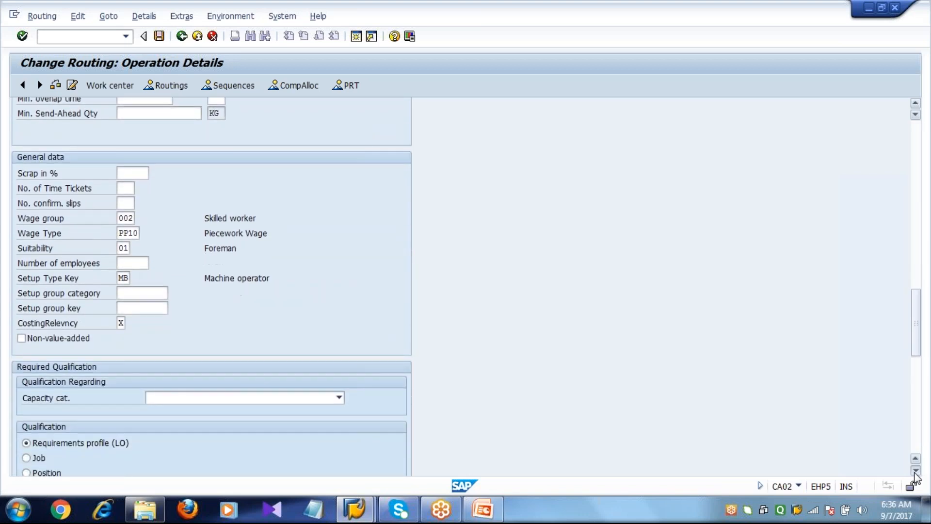
pyautogui.click(914, 469)
pyautogui.click(915, 470)
pyautogui.click(914, 470)
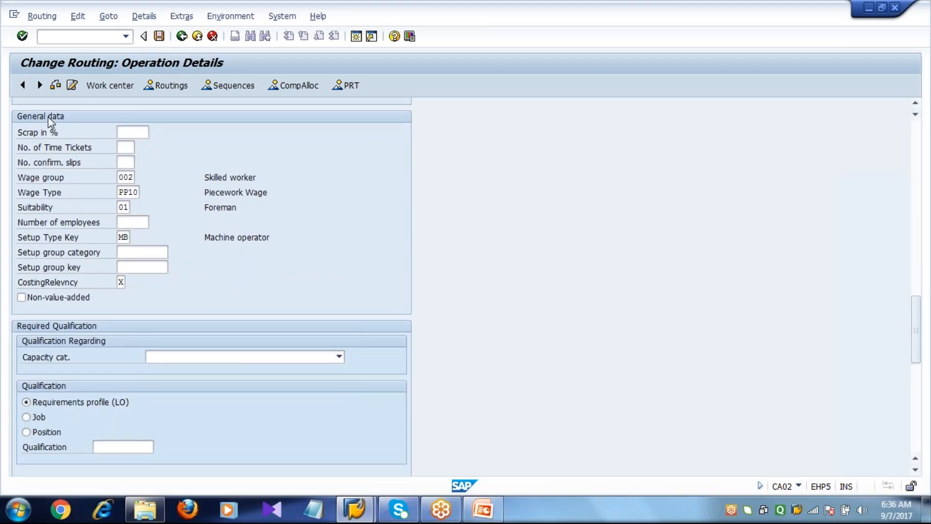
pyautogui.click(126, 135)
pyautogui.click(127, 134)
pyautogui.write('10')
pyautogui.click(159, 37)
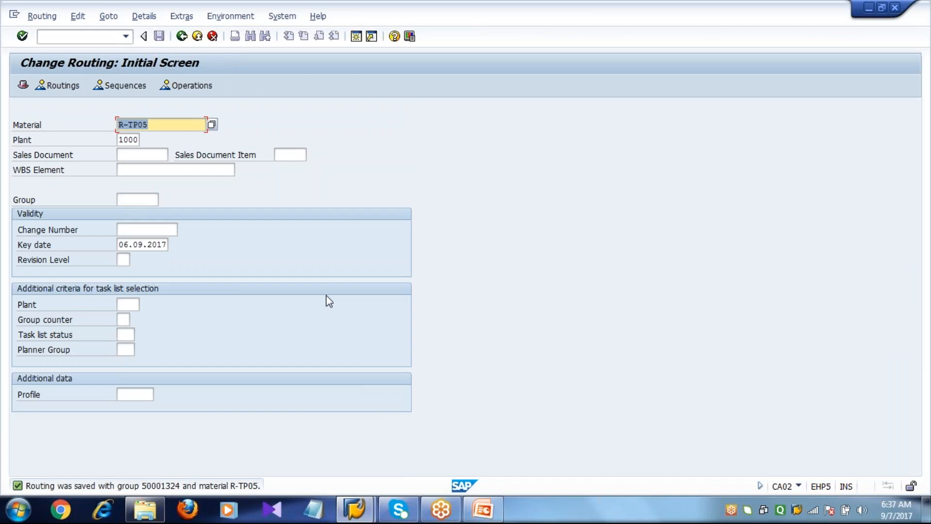
# Reopen the operation overview of R-TP05's routing in plant 1000, widen the control key column and open operation 0010's details from its control key.
pyautogui.click(185, 121)
pyautogui.click(137, 140)
pyautogui.click(173, 125)
pyautogui.press('Return')
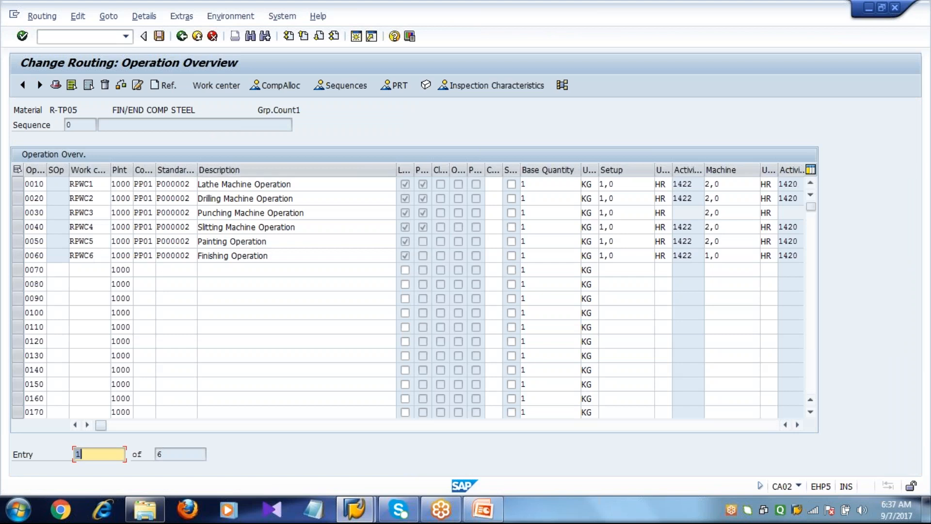
pyautogui.moveTo(155, 264); pyautogui.dragTo(189, 264)
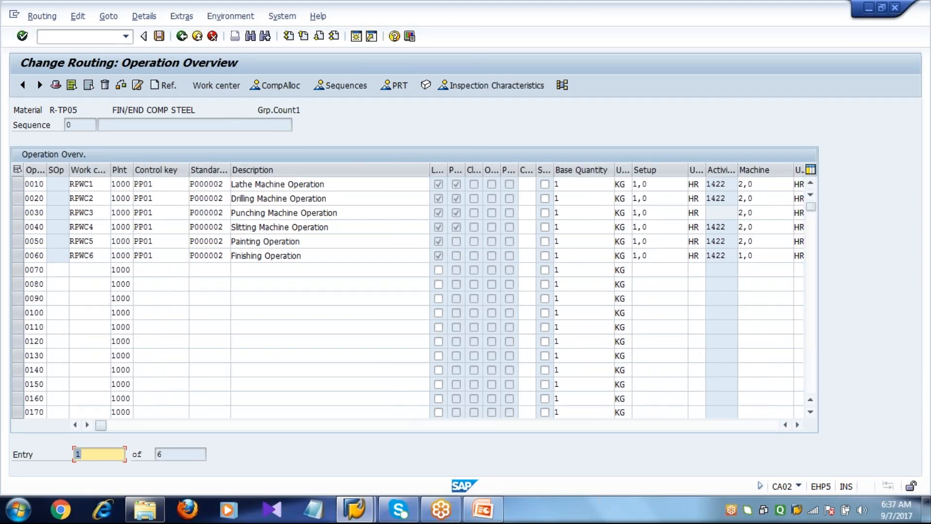
pyautogui.click(163, 184)
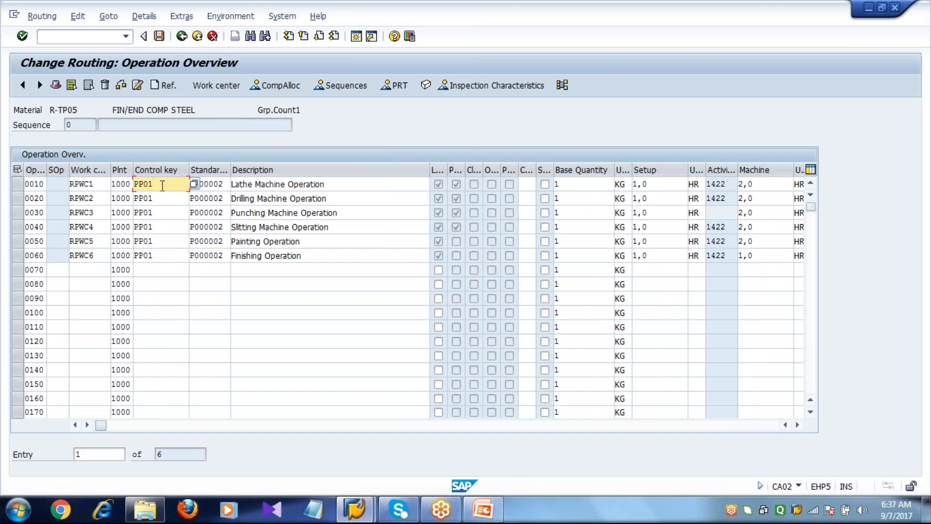
pyautogui.doubleClick(162, 184)
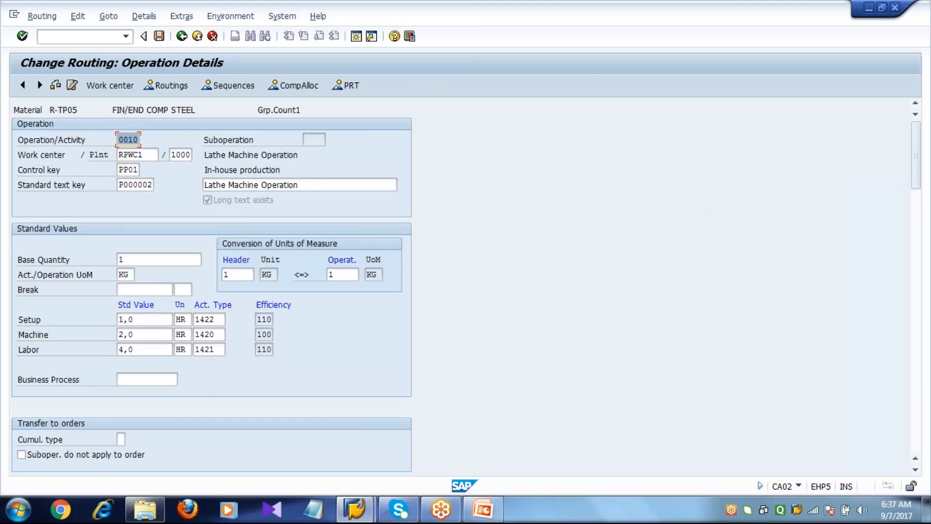
# Check the scrap percentage in the general data of operation 0010, save the routing and leave the transaction.
pyautogui.click(916, 343)
pyautogui.click(916, 343)
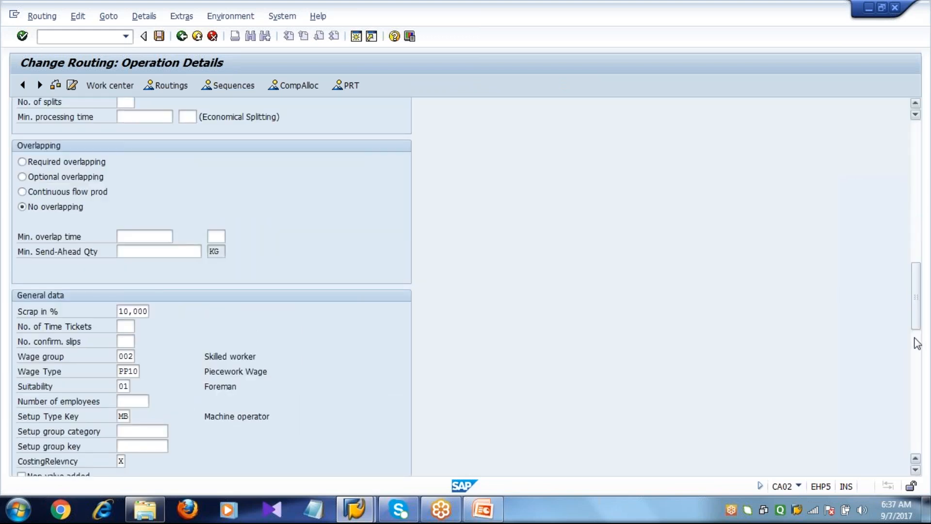
pyautogui.click(917, 343)
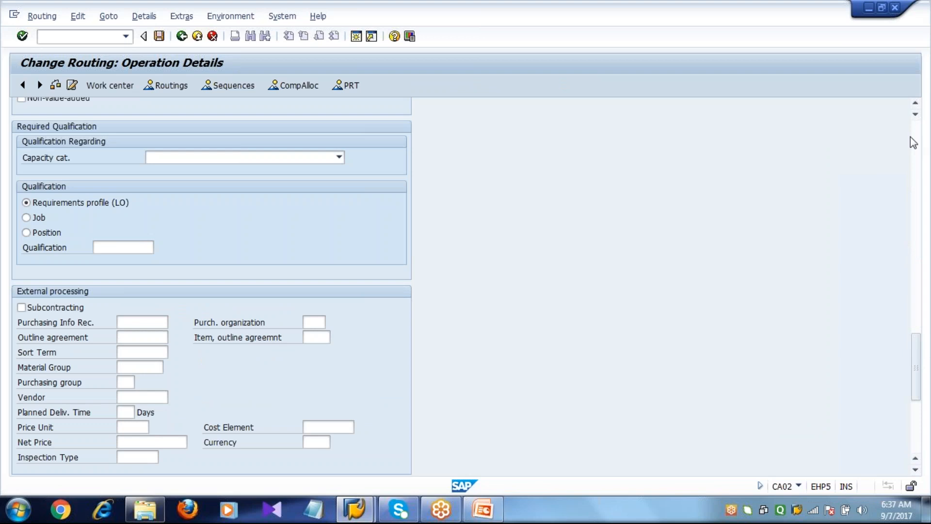
pyautogui.click(916, 105)
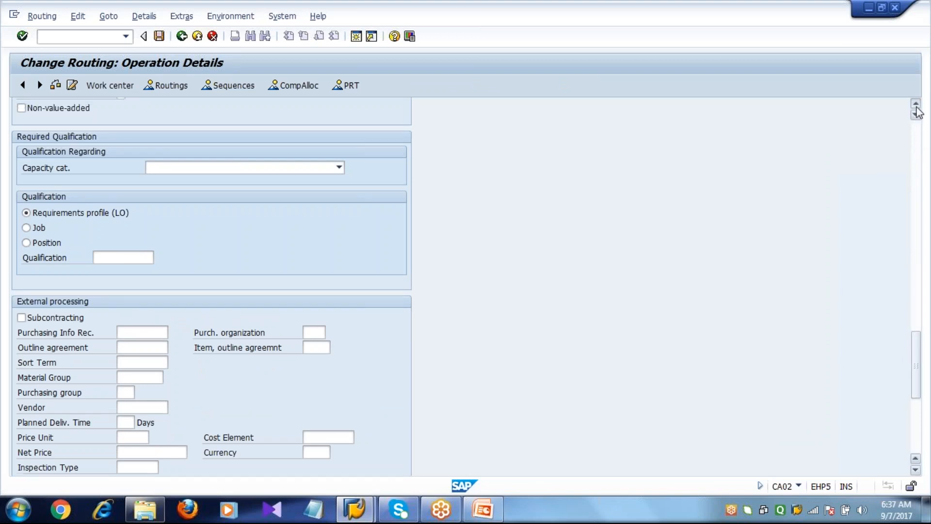
pyautogui.click(916, 104)
pyautogui.click(916, 105)
pyautogui.click(916, 105)
pyautogui.click(916, 105)
pyautogui.click(916, 104)
pyautogui.click(917, 105)
pyautogui.click(916, 105)
pyautogui.click(916, 105)
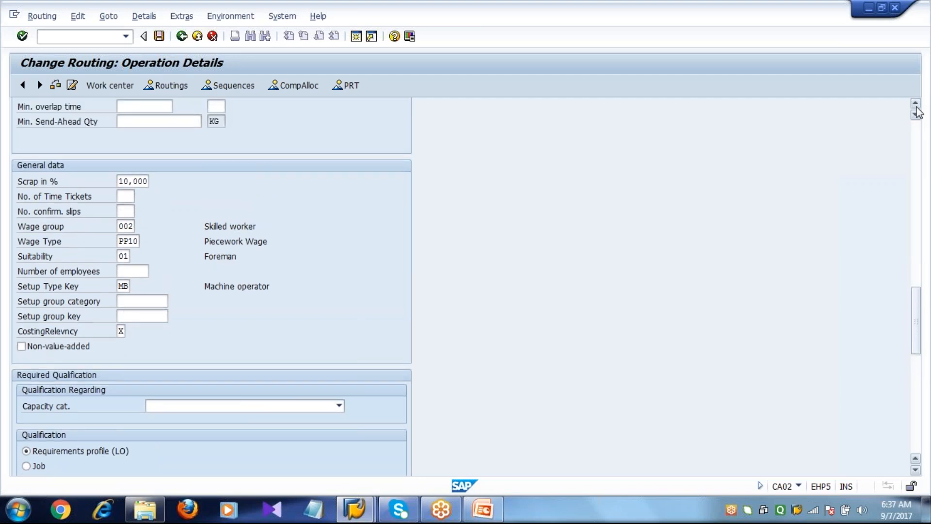
pyautogui.click(120, 183)
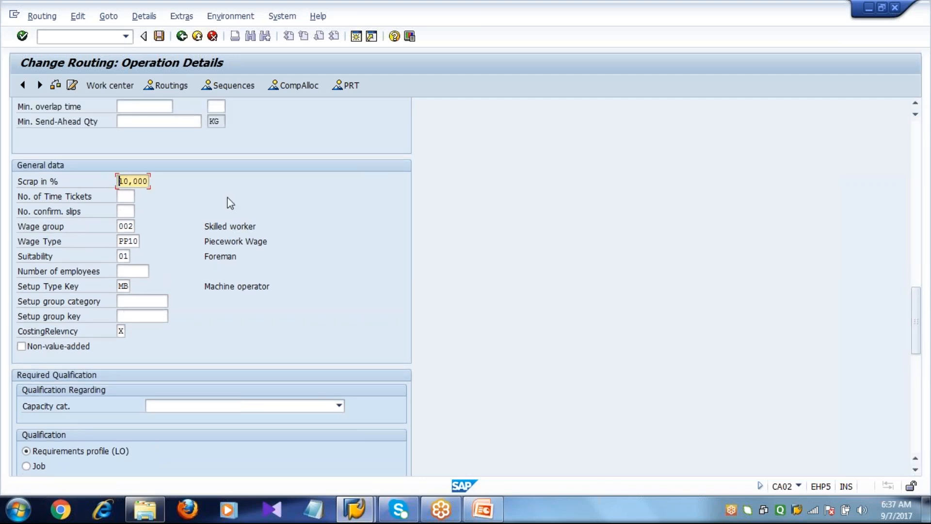
pyautogui.click(159, 36)
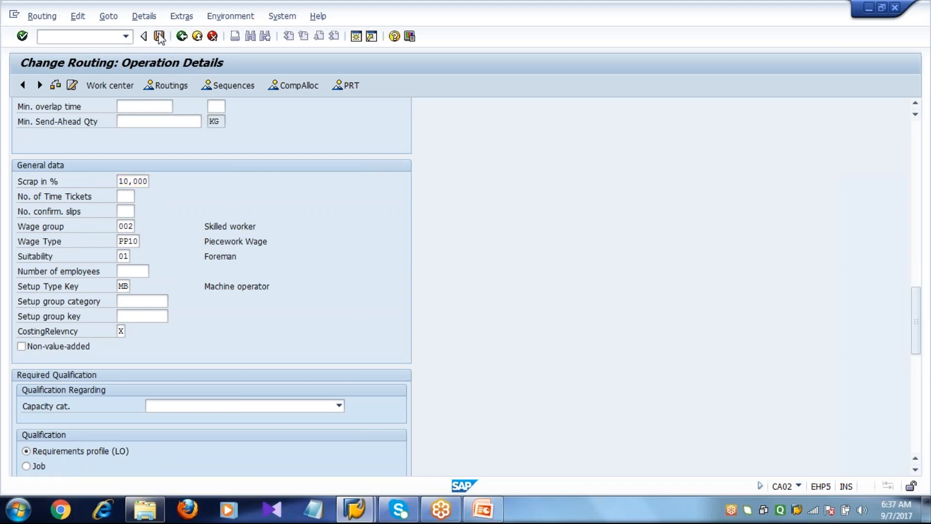
pyautogui.click(182, 36)
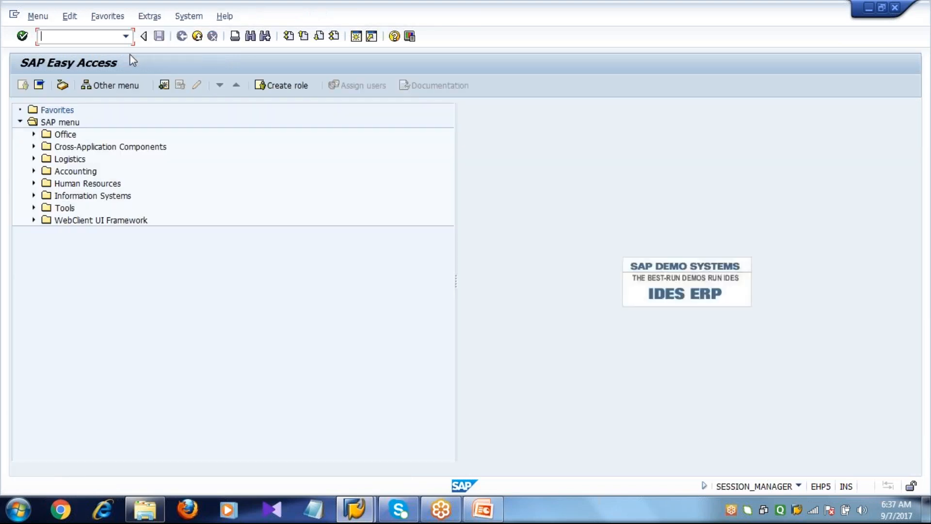
# Start a production order with transaction CO01 for material R-TP05, production plant 1000, planning plant 1000 and order type PP01.
pyautogui.write('CO01')
pyautogui.press('Return')
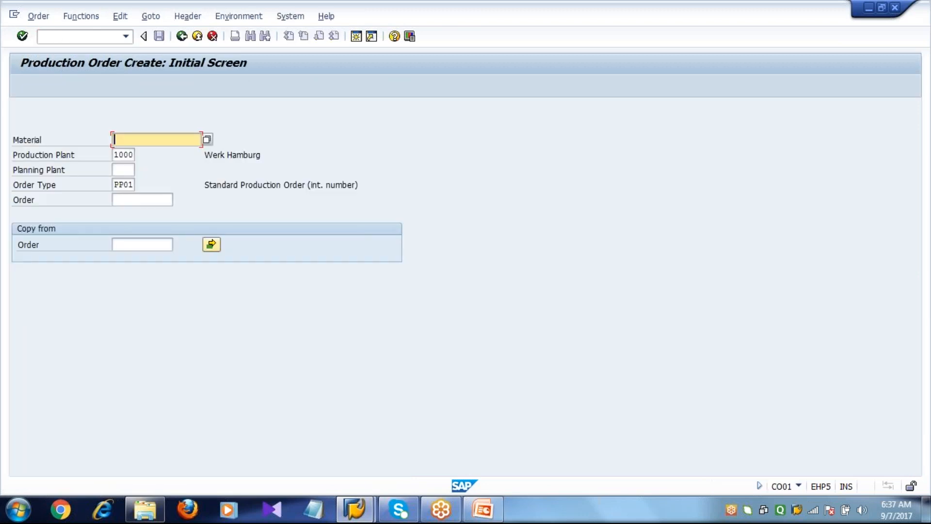
pyautogui.press('space')
pyautogui.press('Down')
pyautogui.press('Return')
pyautogui.press('Tab')
pyautogui.press('Tab')
pyautogui.press('space')
pyautogui.press('Down')
pyautogui.press('Return')
pyautogui.press('Tab')
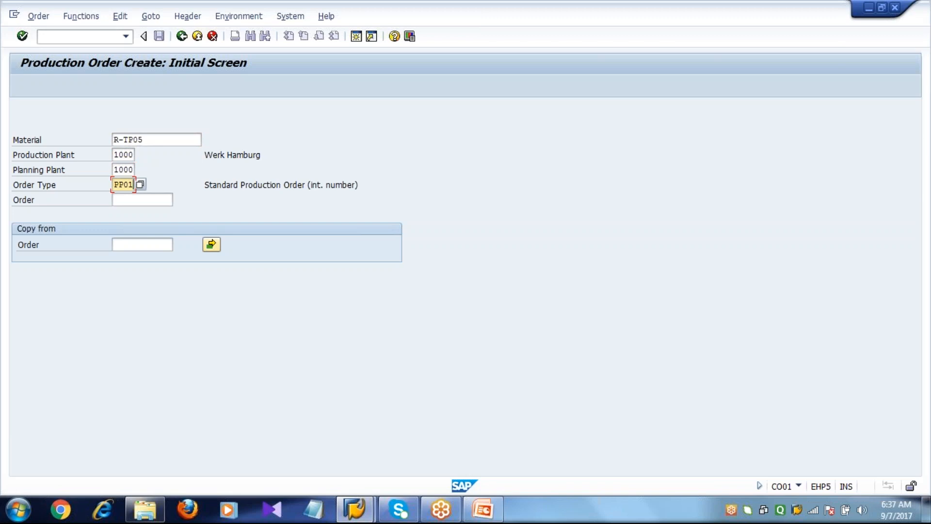
pyautogui.press('Return')
# Set the order's total quantity to 100 and its basic end date to 28.09.2017, and carry out scheduling.
pyautogui.write('100')
pyautogui.press('Tab')
pyautogui.write('28.09.2017')
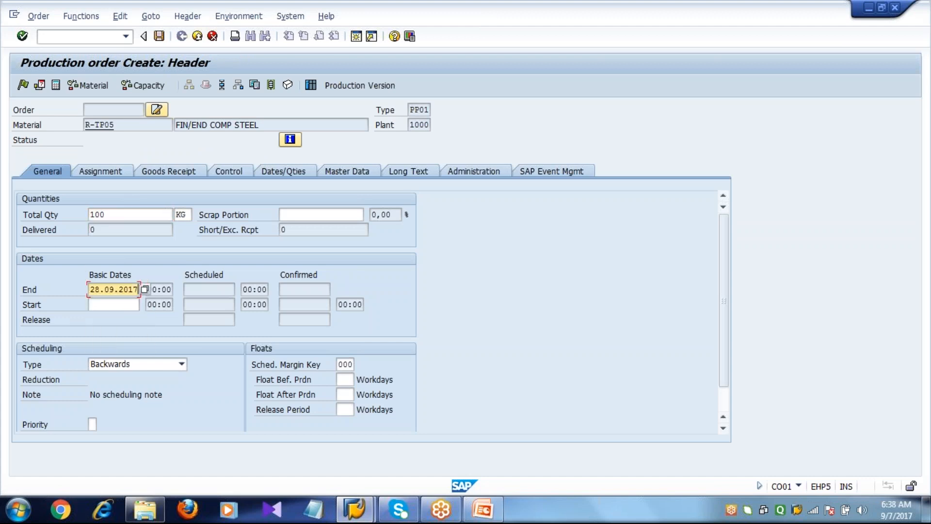
pyautogui.press('Return')
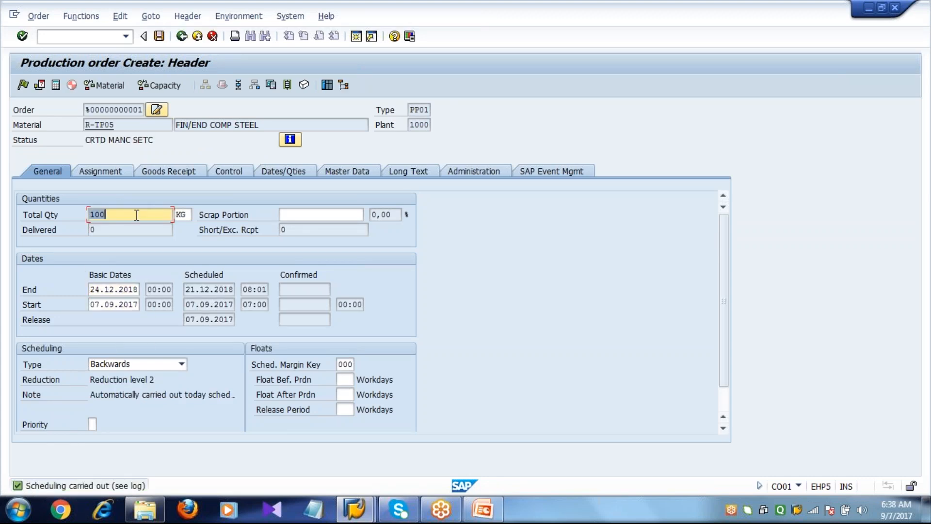
pyautogui.press('Return')
# Review the order's total quantity and scrap portion, inspect the requirement quantities of components R-TP01 to R-TP04, and return to the header.
pyautogui.click(137, 215)
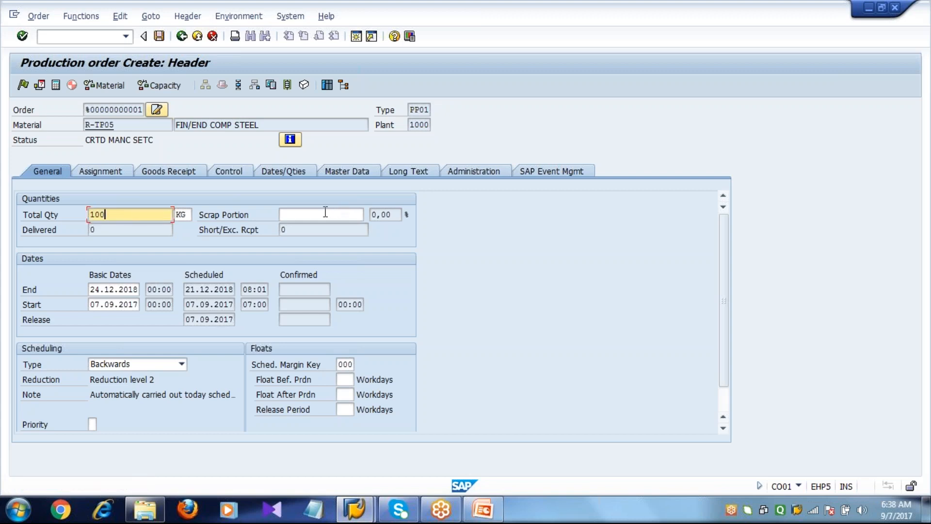
pyautogui.click(326, 212)
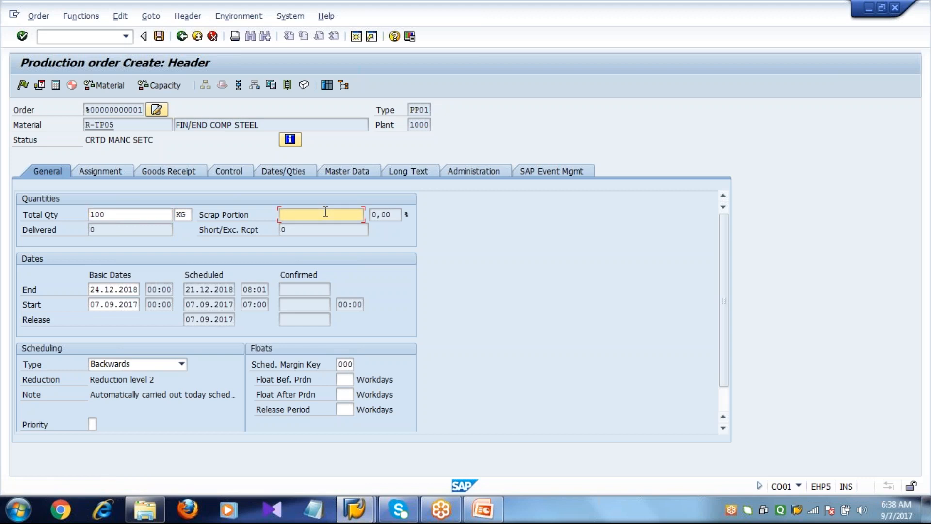
pyautogui.click(256, 91)
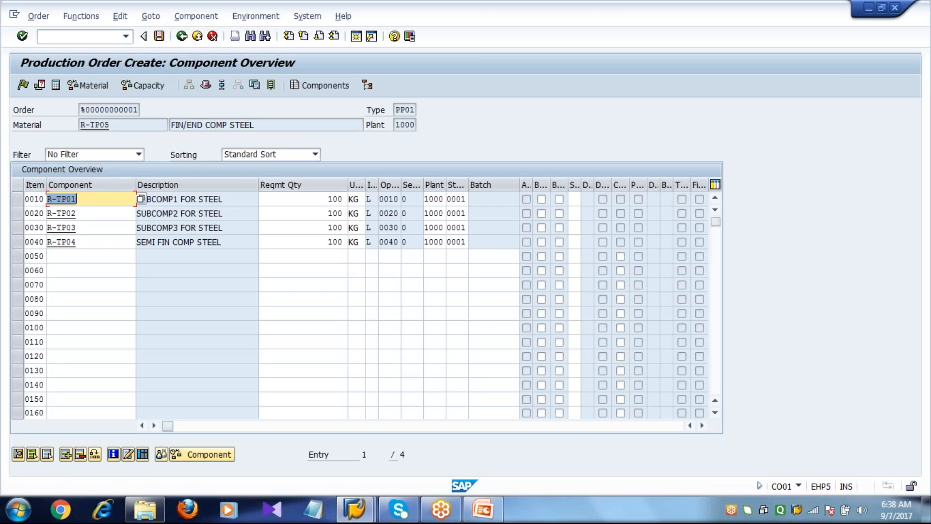
pyautogui.click(292, 203)
pyautogui.click(289, 213)
pyautogui.click(290, 227)
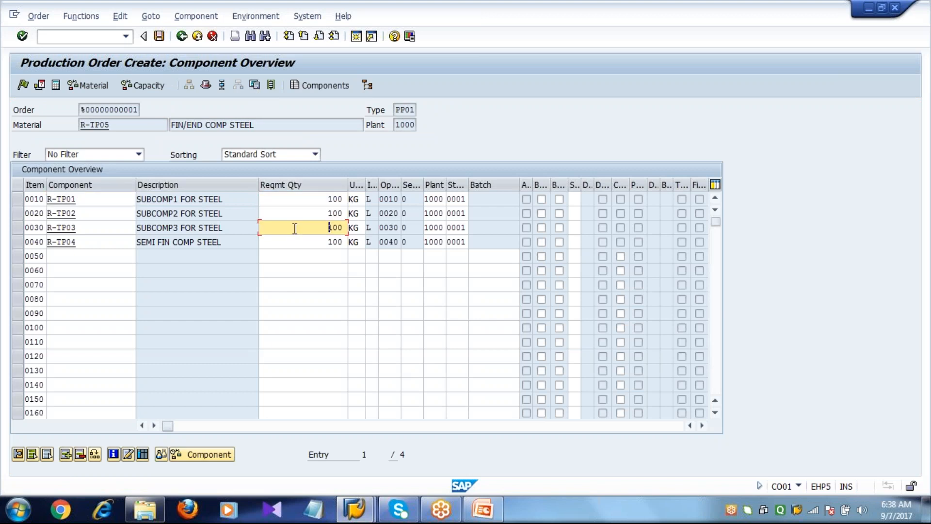
pyautogui.click(291, 242)
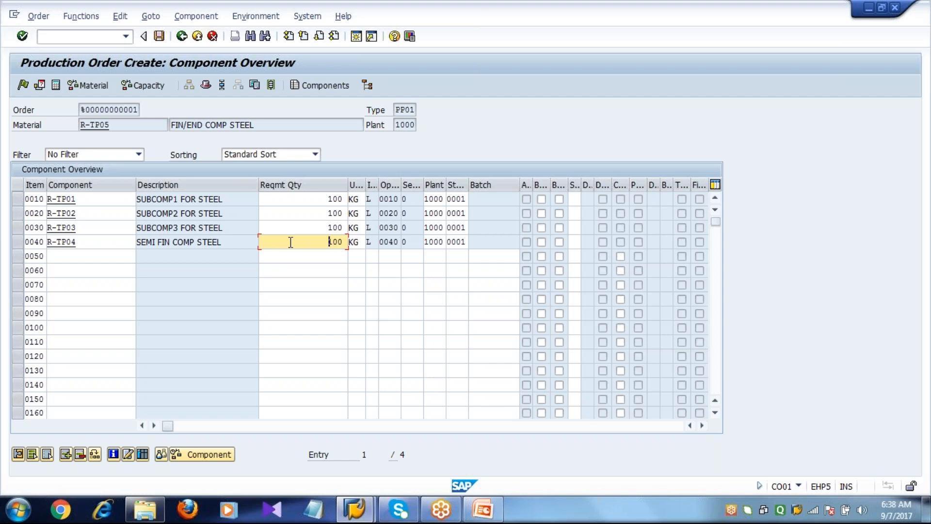
pyautogui.click(182, 36)
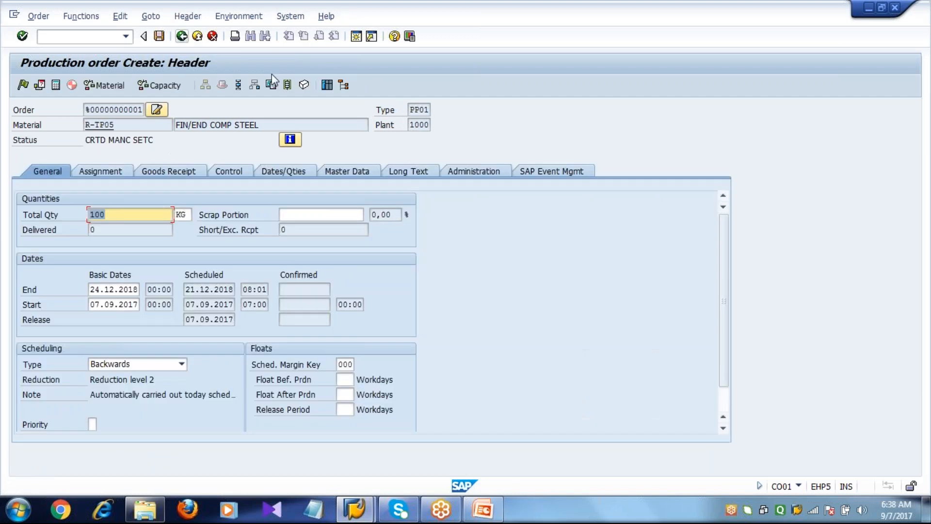
# Open the production order's operation overview and select operations 0010 to 0060.
pyautogui.click(238, 87)
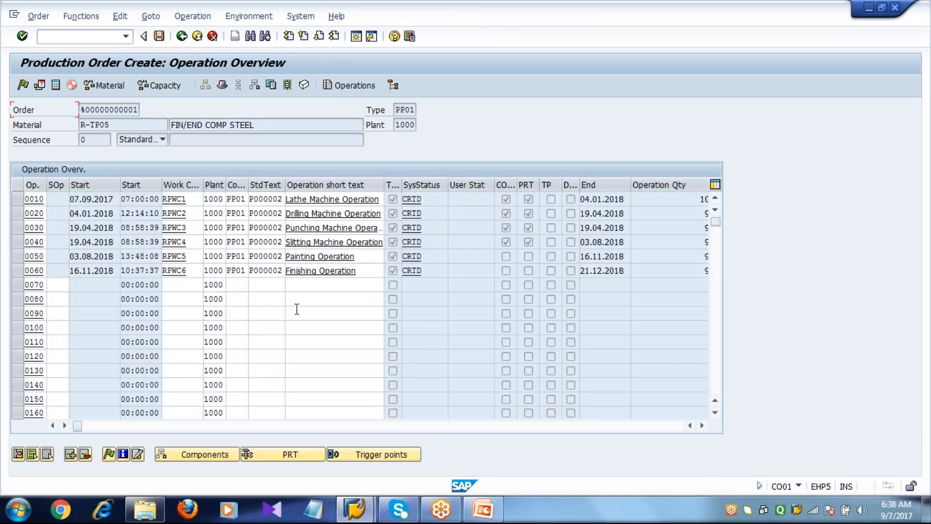
pyautogui.click(193, 202)
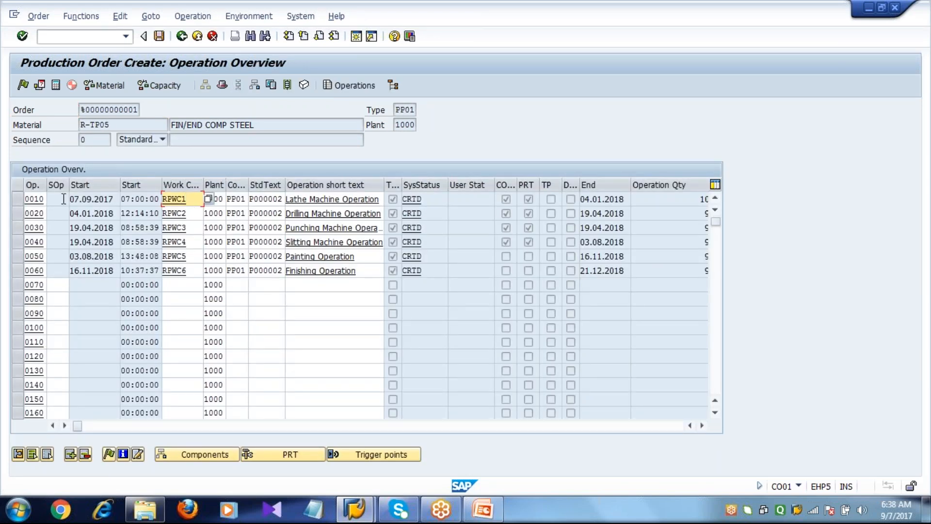
pyautogui.click(16, 199)
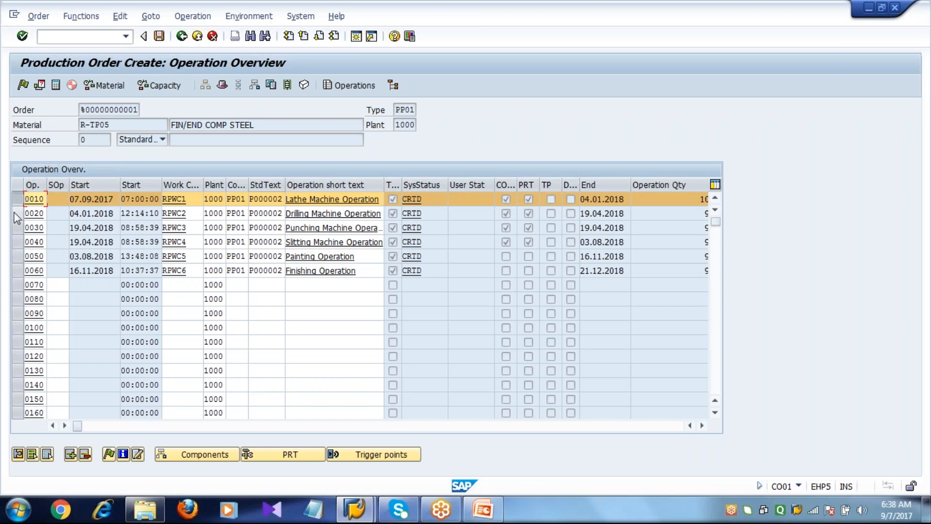
pyautogui.click(16, 213)
pyautogui.click(16, 228)
pyautogui.click(16, 243)
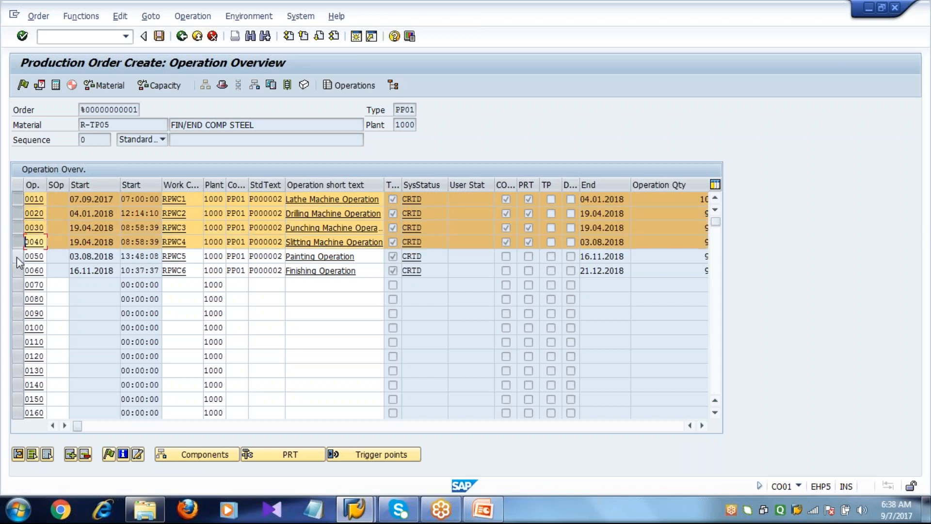
pyautogui.click(17, 257)
pyautogui.click(18, 271)
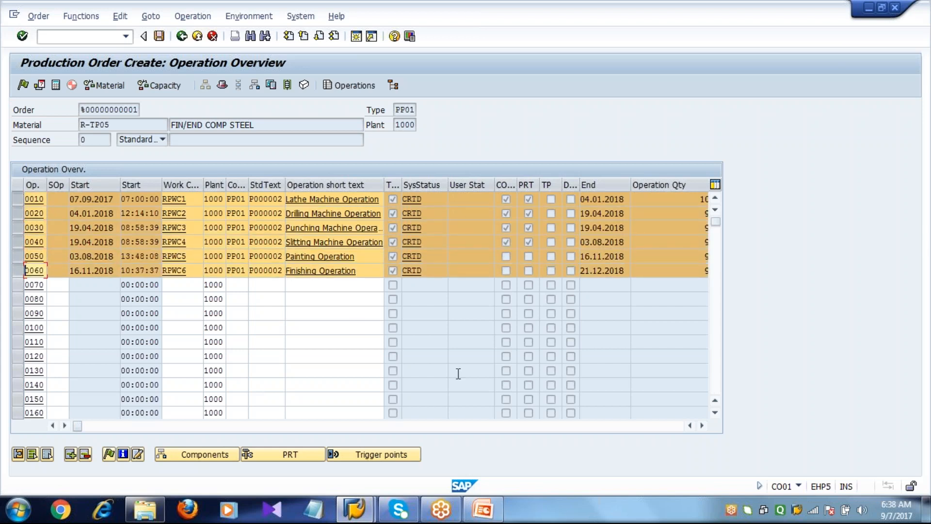
# Widen the operation quantity column and compare the quantities of operations 0010 to 0060.
pyautogui.click(702, 426)
pyautogui.click(702, 426)
pyautogui.click(702, 426)
pyautogui.click(702, 426)
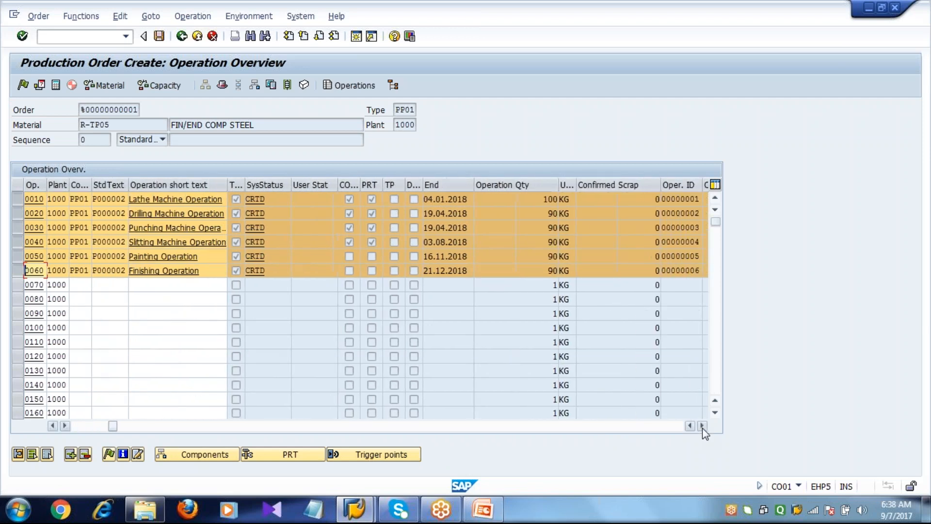
pyautogui.click(702, 425)
pyautogui.click(702, 426)
pyautogui.click(703, 426)
pyautogui.click(702, 426)
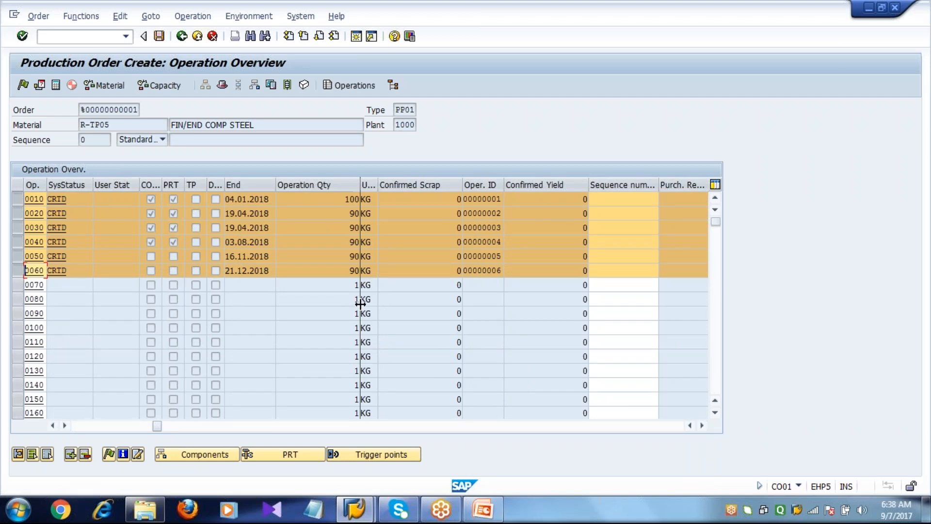
pyautogui.moveTo(360, 304); pyautogui.dragTo(456, 305)
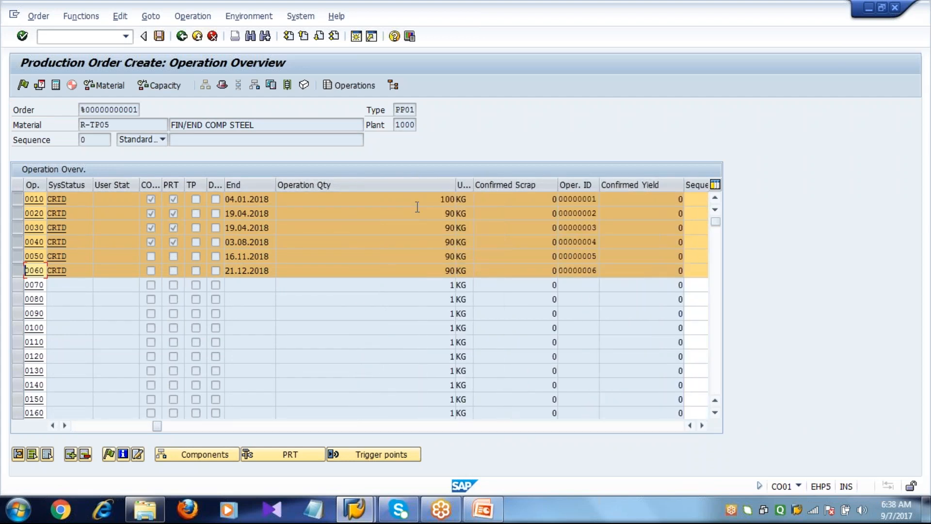
pyautogui.click(419, 200)
pyautogui.click(426, 228)
pyautogui.click(412, 271)
# Switch to the PowerPoint presentation, read the Operation Scrap slide through its production order example, and return to the SAP order's operation overview.
pyautogui.click(483, 510)
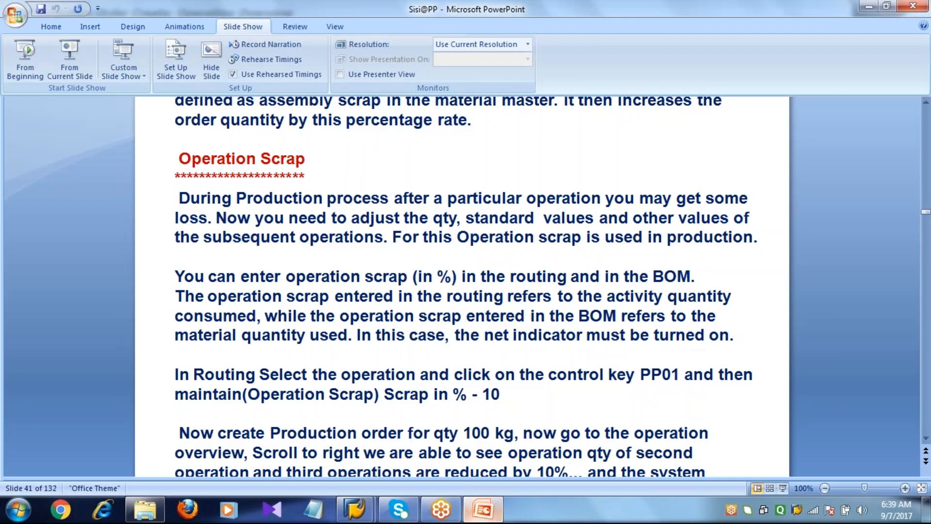
pyautogui.click(925, 439)
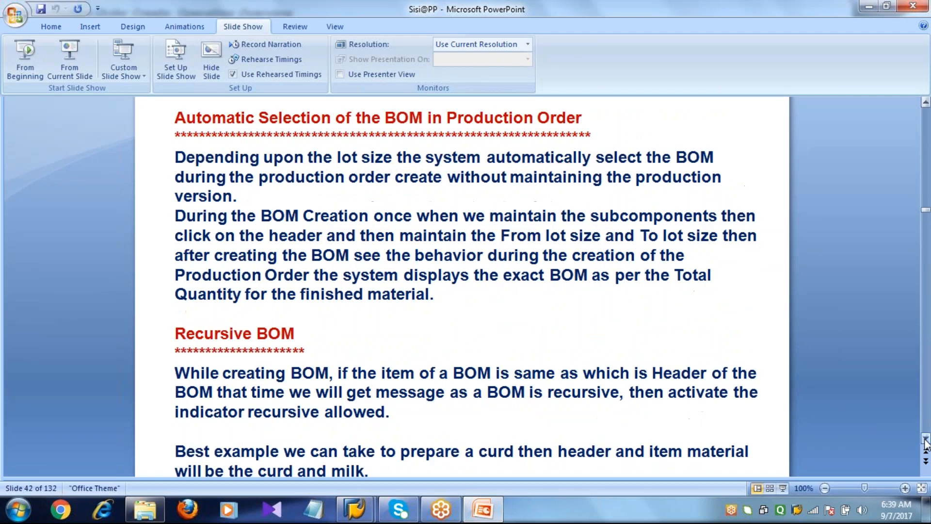
pyautogui.scroll(3, 907, 185)
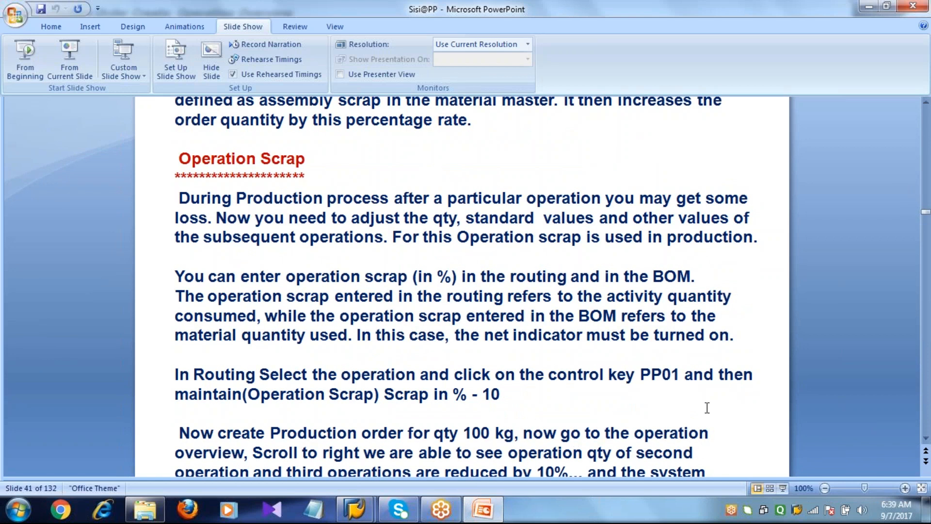
pyautogui.click(926, 438)
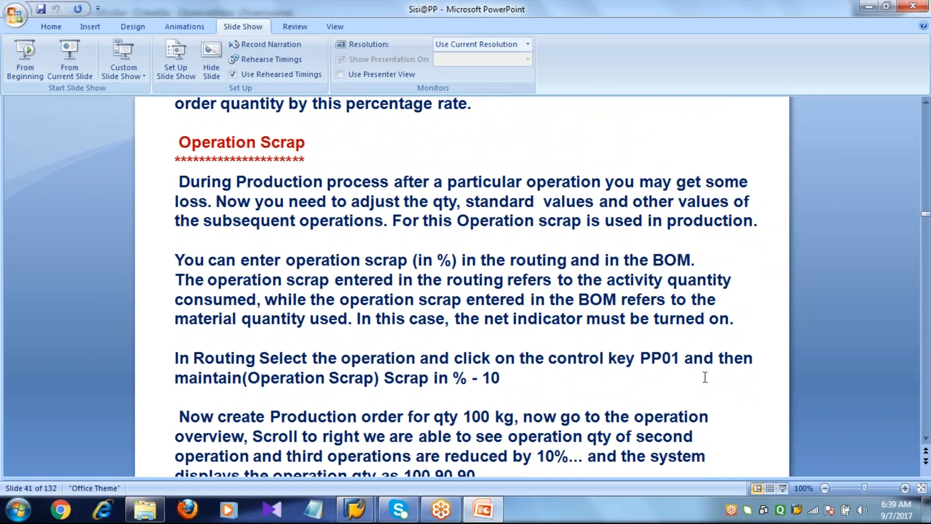
pyautogui.click(925, 439)
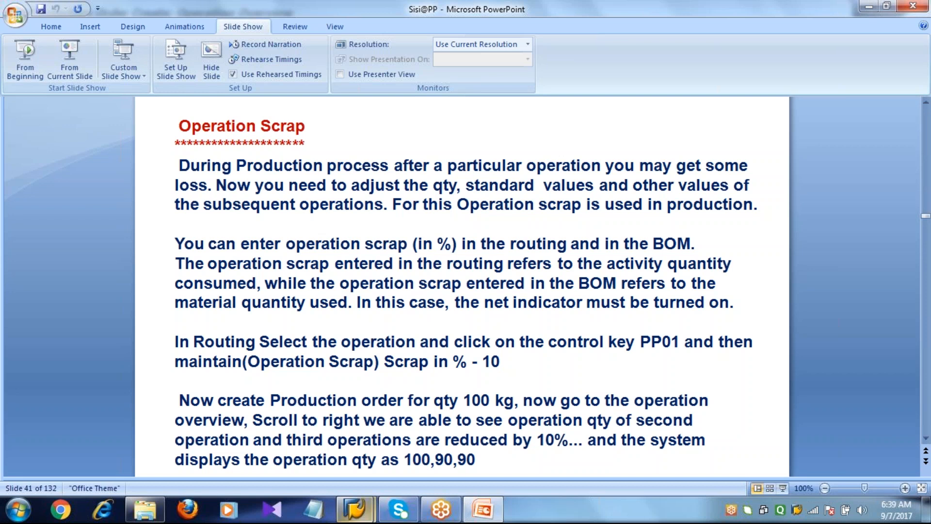
pyautogui.moveTo(354, 508)
pyautogui.click(437, 451)
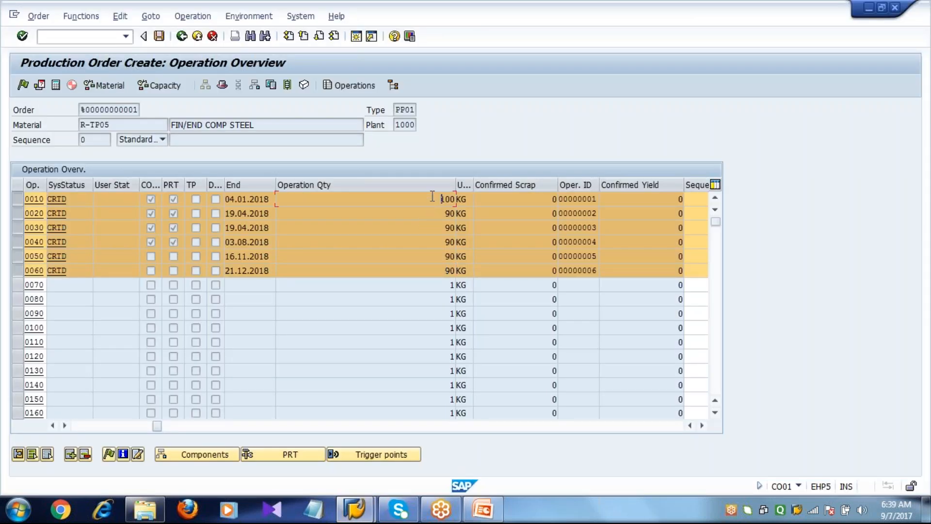
# Check operation 0010's operation quantity and scrap quantity across the production order's operation overview.
pyautogui.click(74, 199)
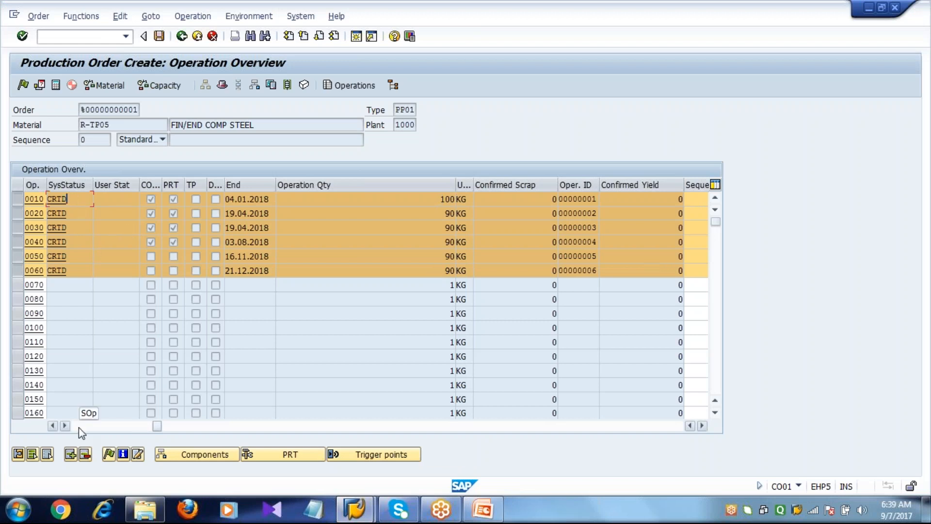
pyautogui.click(79, 426)
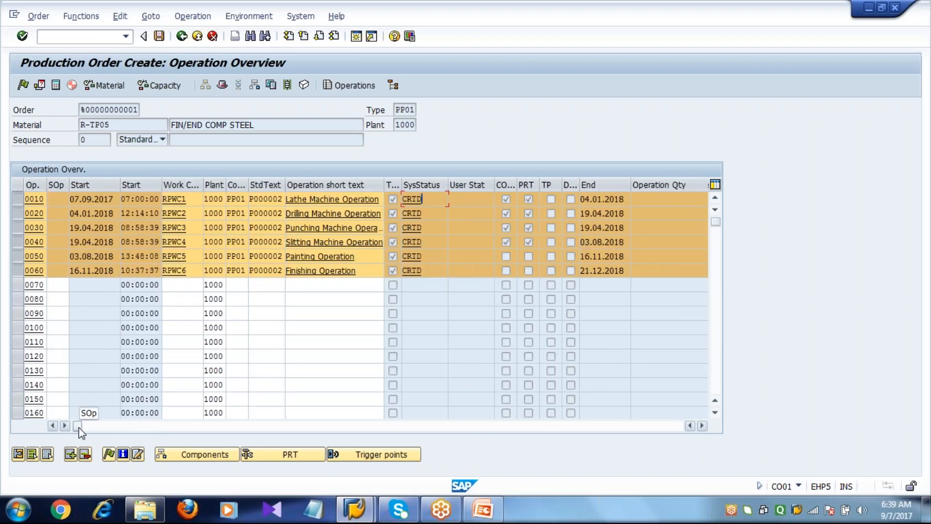
pyautogui.click(214, 429)
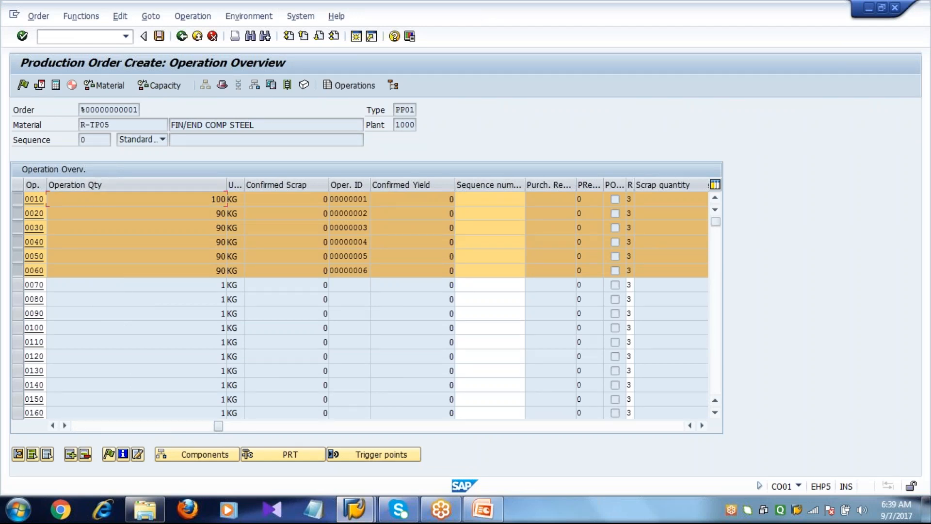
pyautogui.moveTo(218, 426); pyautogui.dragTo(236, 426)
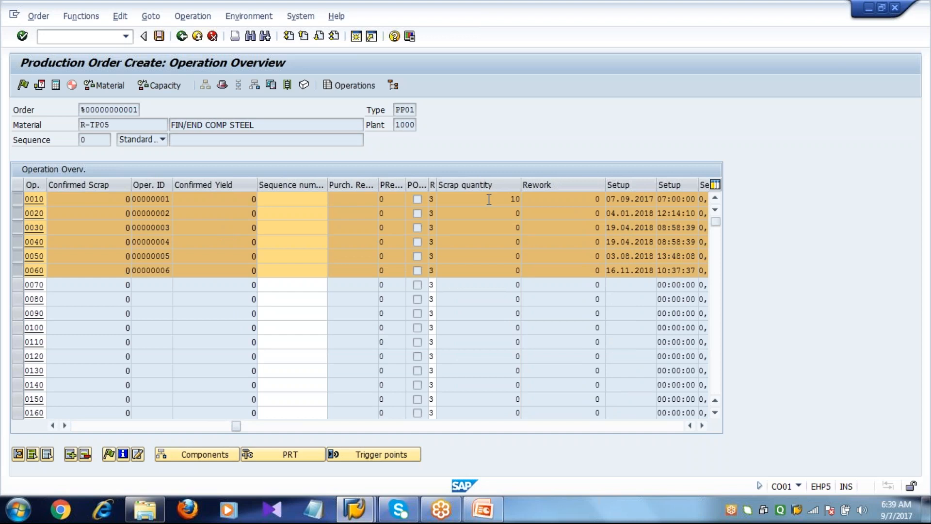
pyautogui.moveTo(489, 199); pyautogui.dragTo(557, 210)
pyautogui.click(500, 199)
# Leave the production order and open the routing of material R-TP05 in plant 1000 for change with transaction CA02.
pyautogui.write('/NCA02')
pyautogui.press('Return')
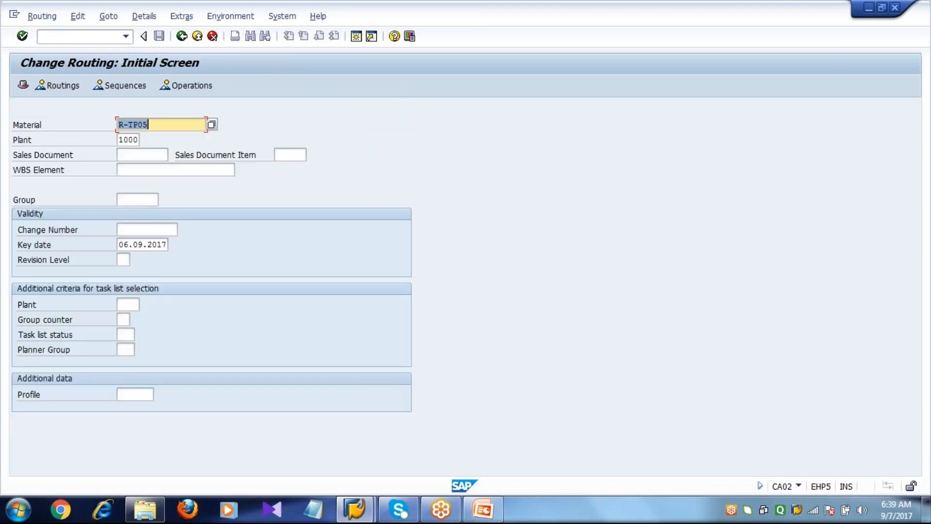
pyautogui.press('Return')
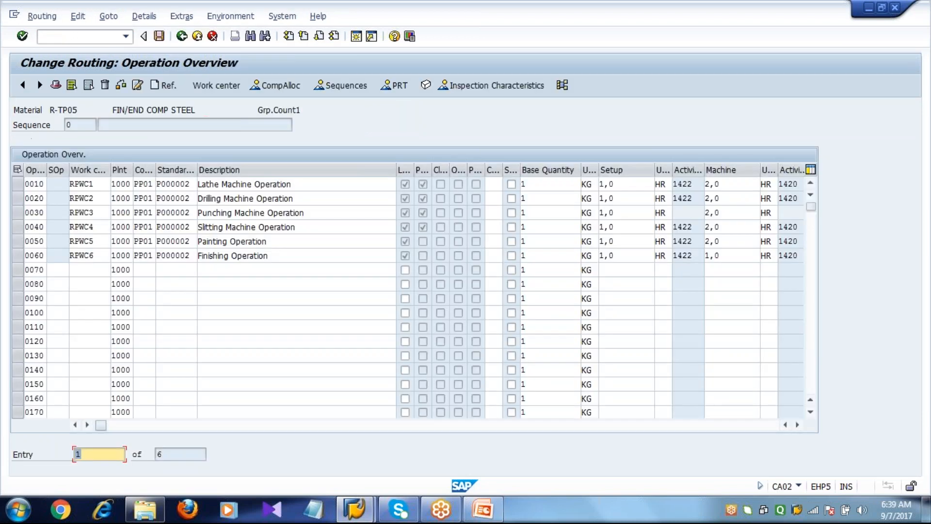
# Clear the scrap percentage in the details of routing operation 0010 and save the routing.
pyautogui.doubleClick(145, 183)
pyautogui.scroll(-10, 211, 286)
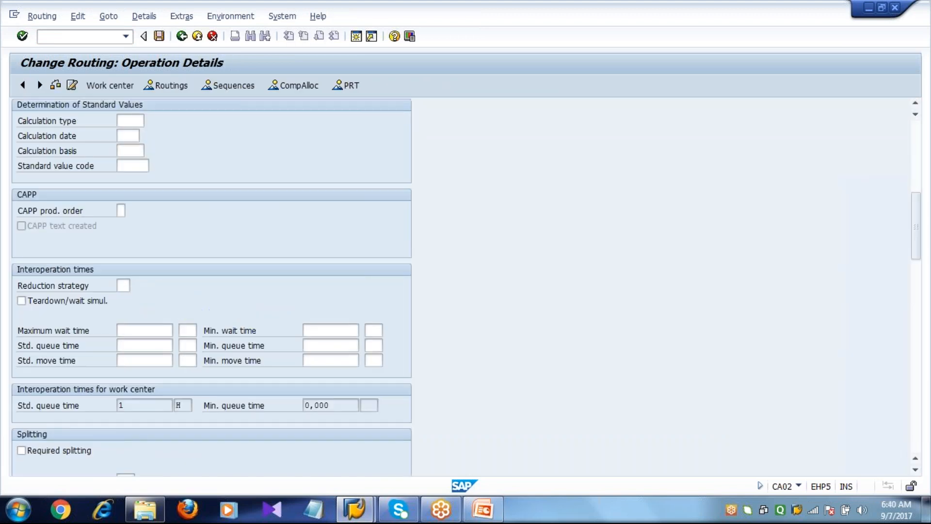
pyautogui.click(120, 311)
pyautogui.press('Delete')
pyautogui.press('Delete')
pyautogui.press('Delete')
pyautogui.press('Delete')
pyautogui.press('Delete')
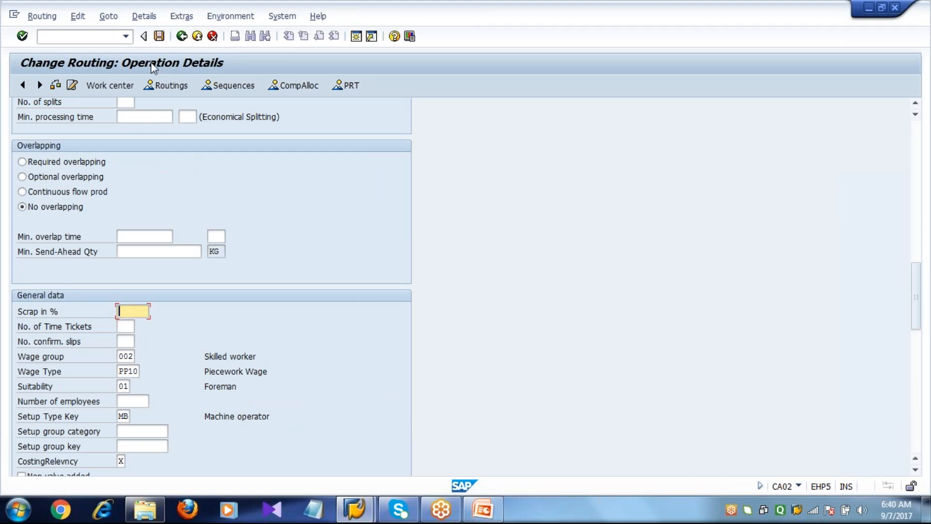
pyautogui.click(158, 37)
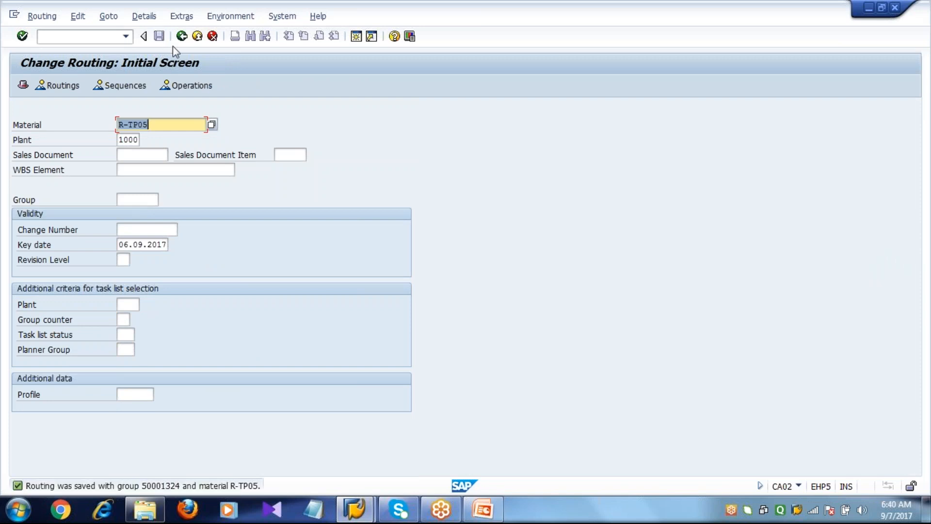
# Start a CO01 production order for material R-TP05 with production and planning plant 1000 and order type PP01.
pyautogui.click(181, 37)
pyautogui.write('CO01')
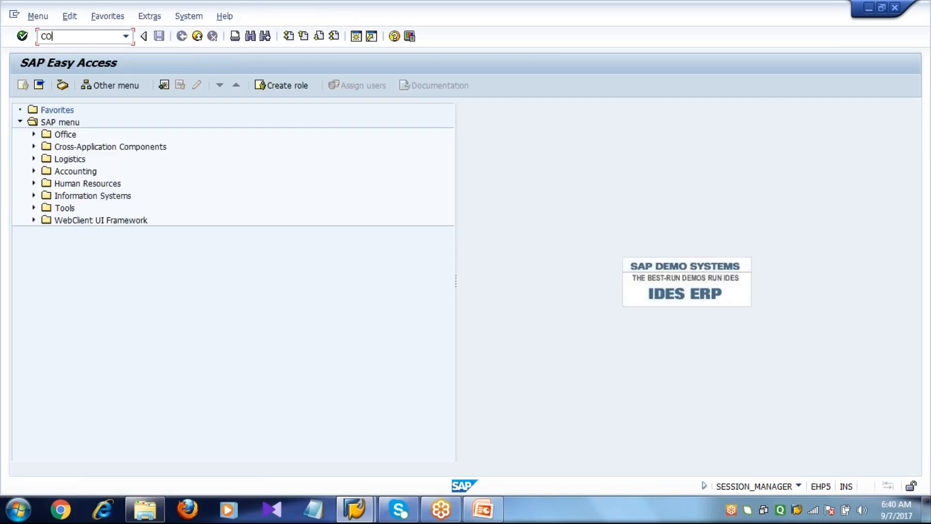
pyautogui.press('Return')
pyautogui.press('space')
pyautogui.press('Down')
pyautogui.press('Return')
pyautogui.press('Tab')
pyautogui.press('Tab')
pyautogui.press('space')
pyautogui.press('Down')
pyautogui.press('Return')
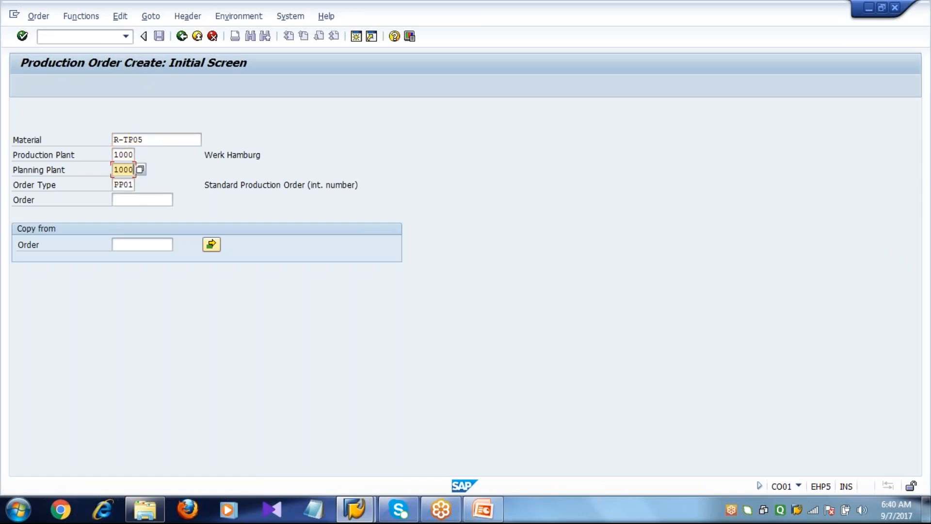
pyautogui.press('Return')
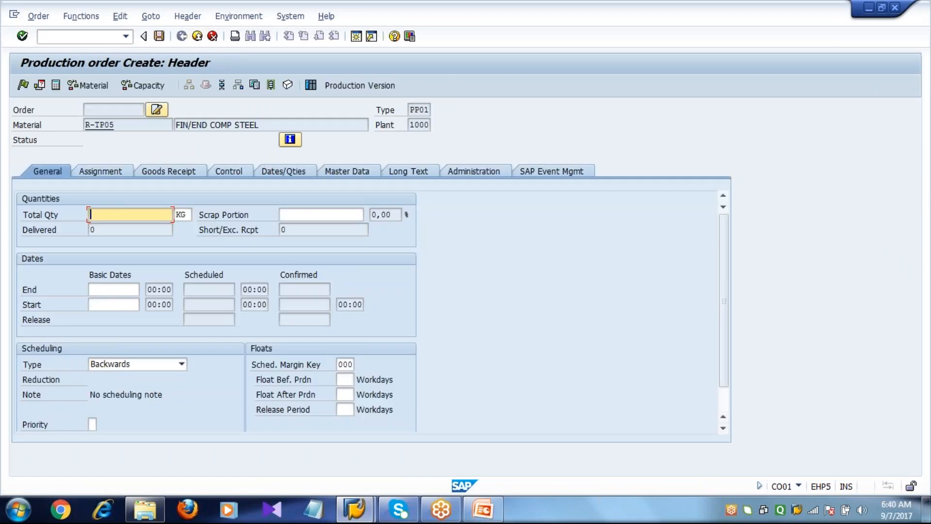
# Set the order's total quantity to 100 KG and its basic end date to 28.09.2017, and schedule the order.
pyautogui.write('100')
pyautogui.press('Tab')
pyautogui.press('Tab')
pyautogui.press('Tab')
pyautogui.press('space')
pyautogui.press('Down')
pyautogui.press('Return')
pyautogui.press('Return')
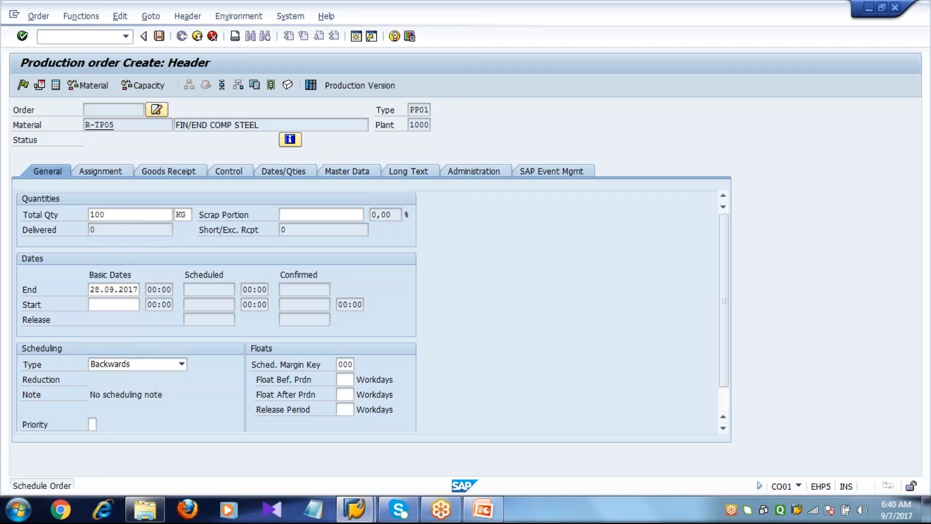
# Open the production order's operation overview and check the operation quantity of operation 0010.
pyautogui.click(239, 86)
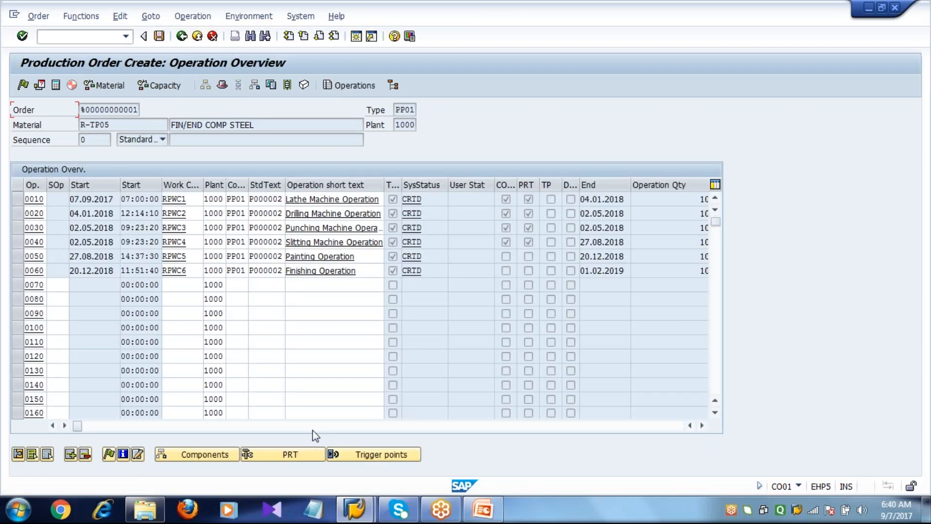
pyautogui.click(313, 429)
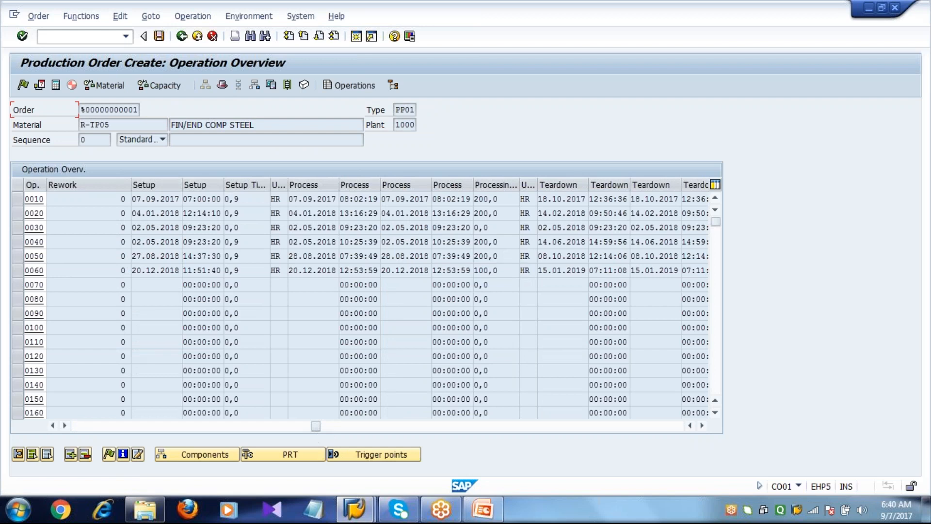
pyautogui.click(140, 425)
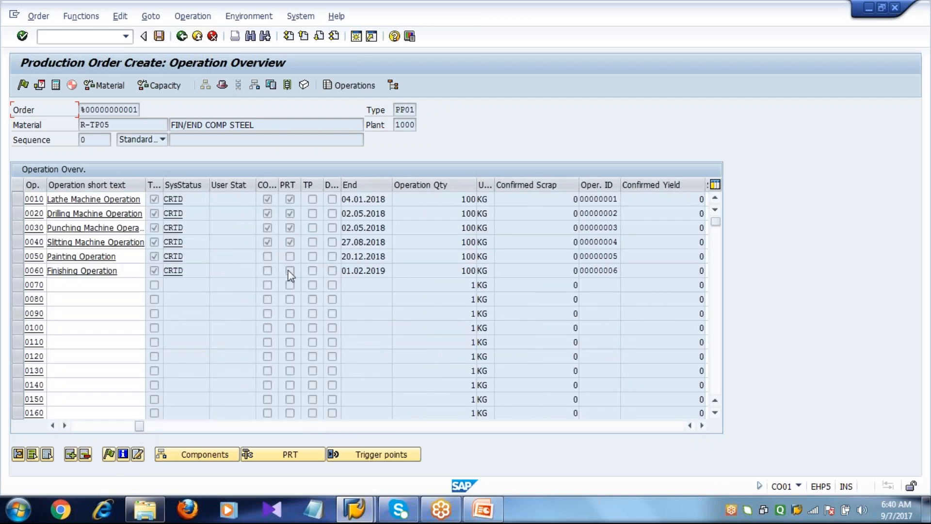
pyautogui.click(463, 199)
# Select operations 0010 to 0060 in the operation overview and compare their operation quantities.
pyautogui.click(20, 200)
pyautogui.click(15, 213)
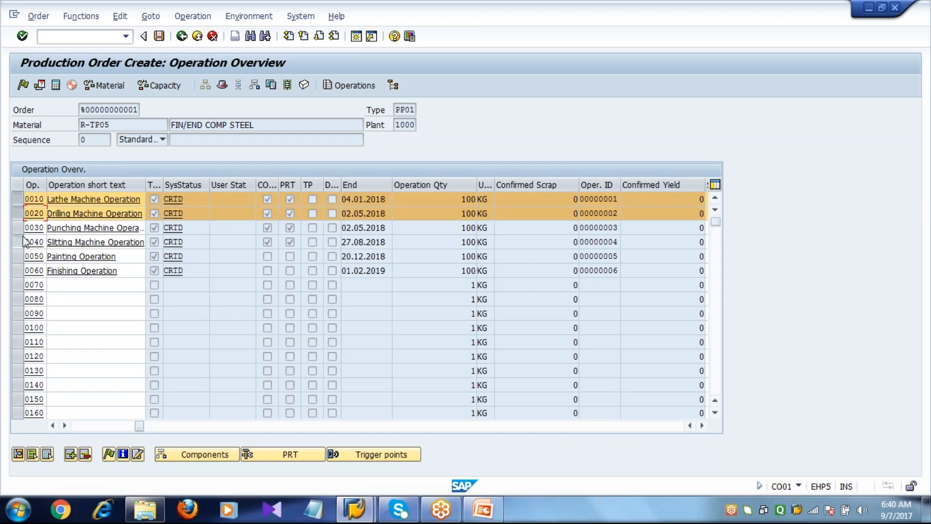
pyautogui.click(17, 241)
pyautogui.click(17, 240)
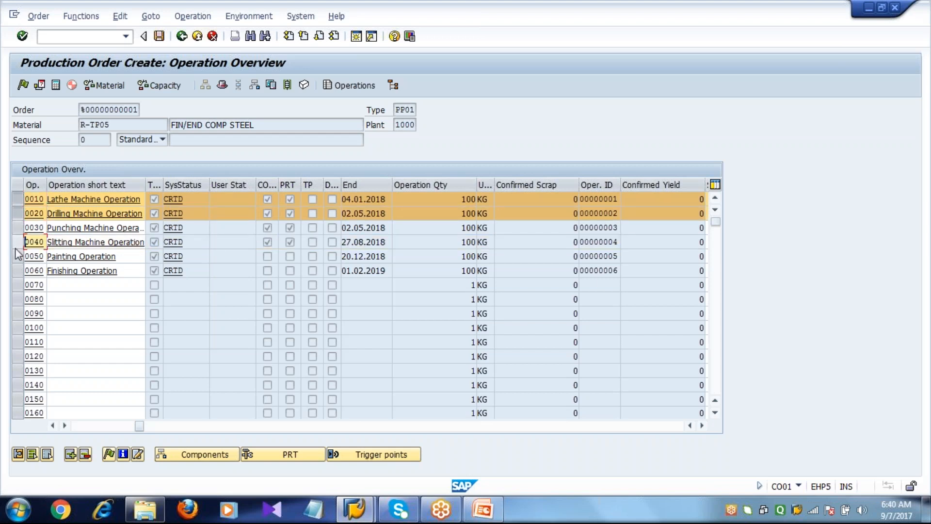
pyautogui.click(17, 228)
pyautogui.click(17, 241)
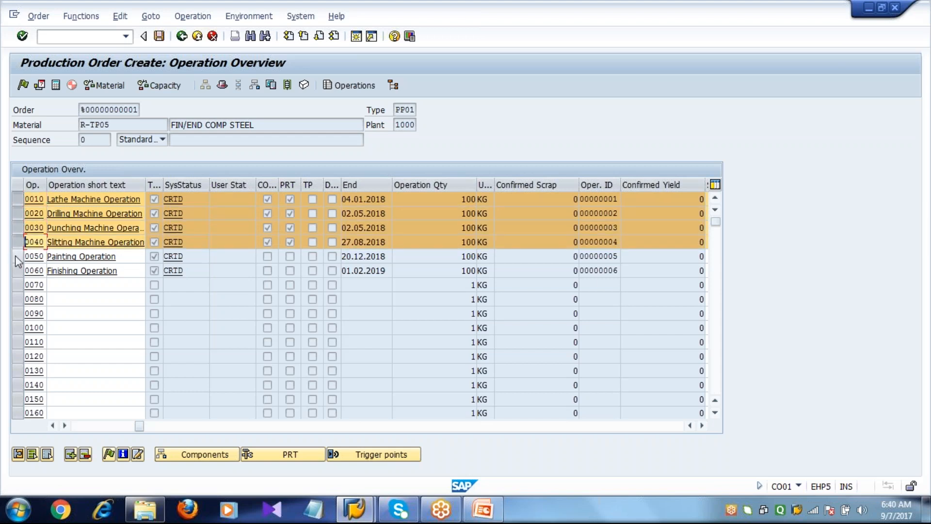
pyautogui.click(18, 256)
pyautogui.click(18, 270)
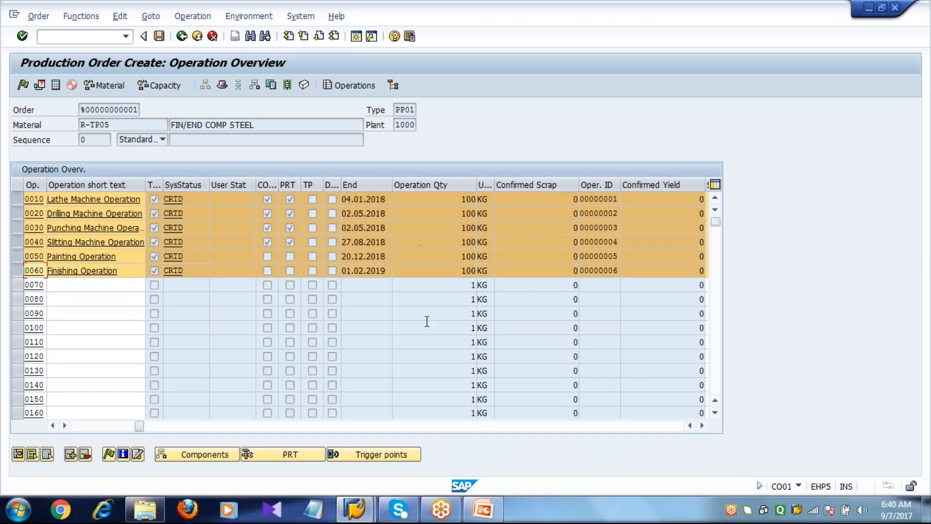
pyautogui.click(448, 270)
# Exit the production order without saving it and return to the SAP Easy Access screen.
pyautogui.click(197, 36)
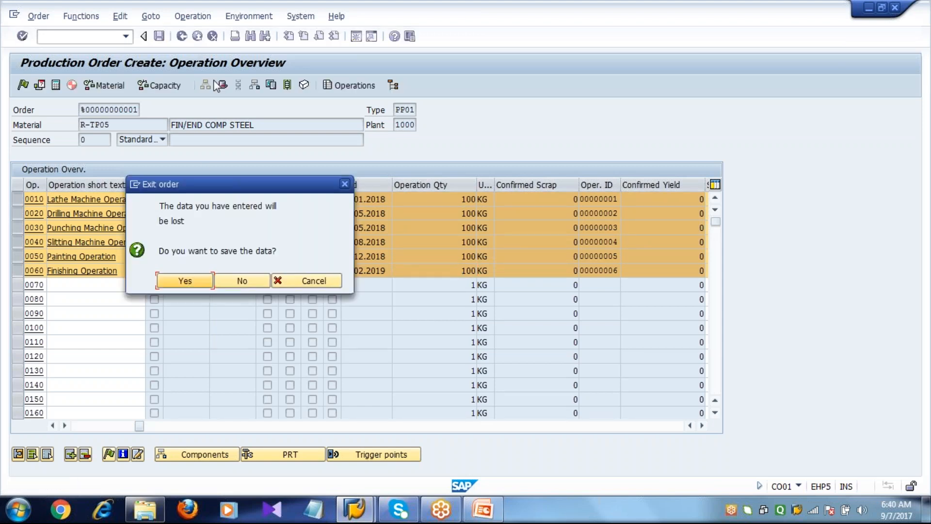
pyautogui.click(237, 281)
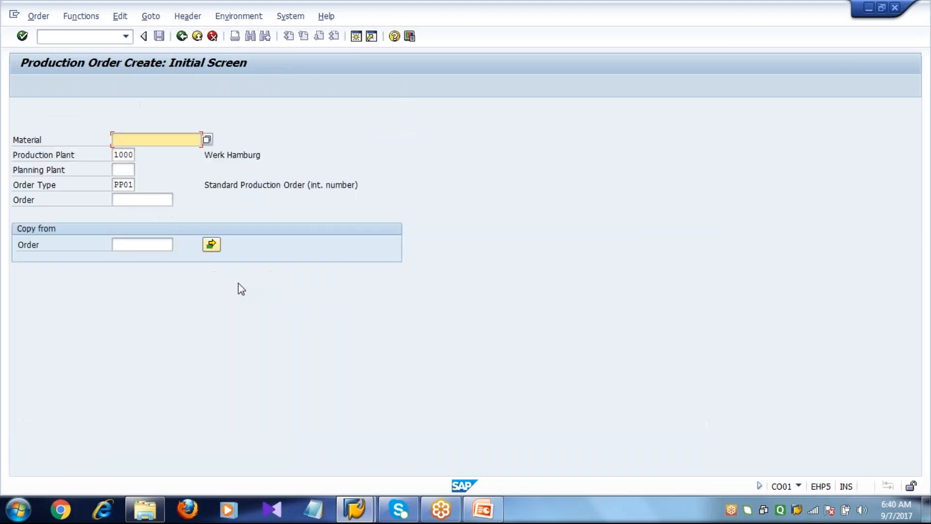
pyautogui.click(182, 37)
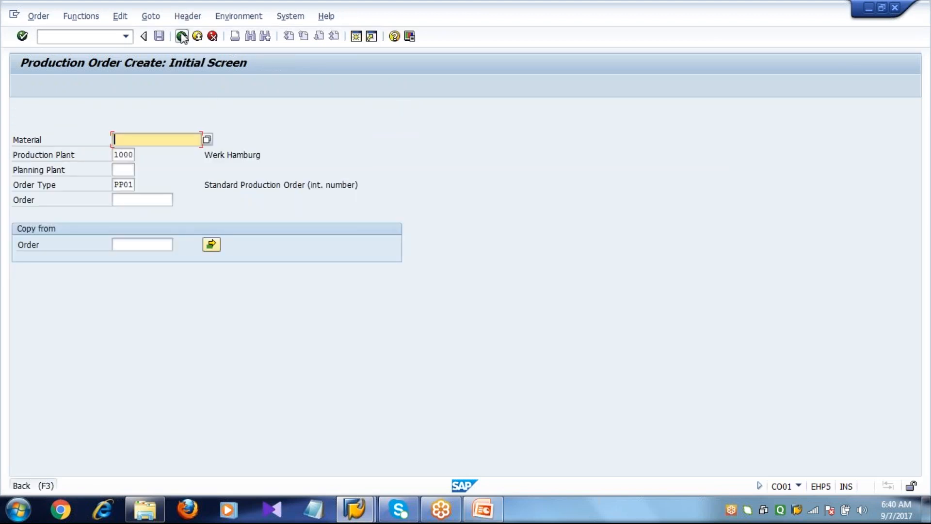
# Switch to the PowerPoint presentation, look back from the Operation Scrap slide to the PP Costing slide, and return to SAP.
pyautogui.click(479, 516)
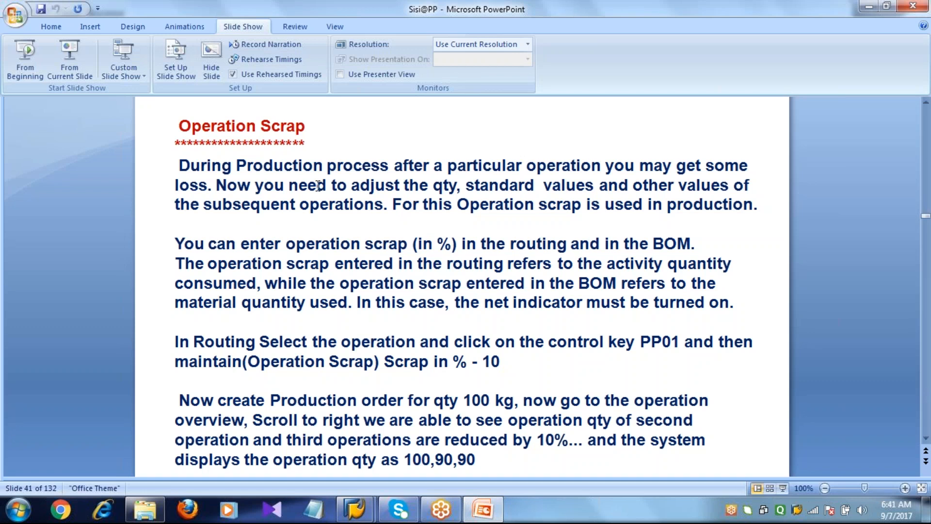
pyautogui.scroll(4, 317, 186)
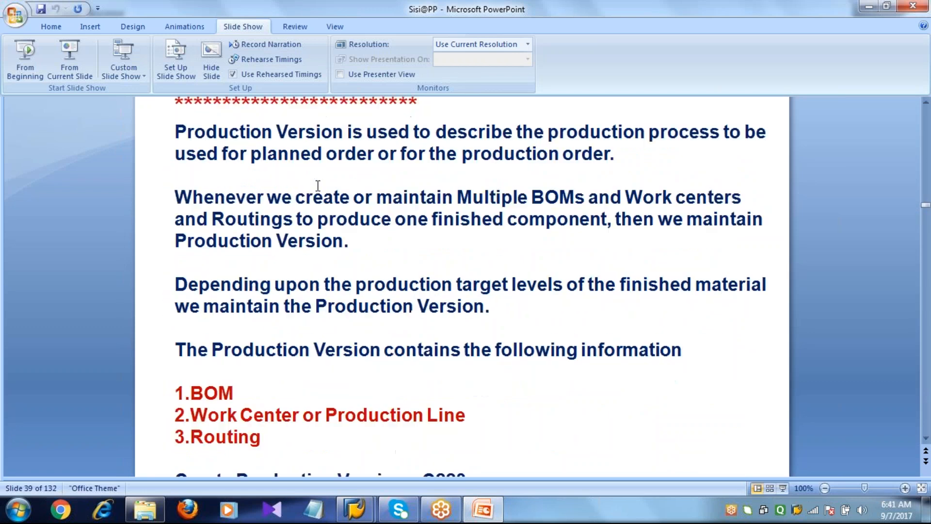
pyautogui.scroll(1, 344, 165)
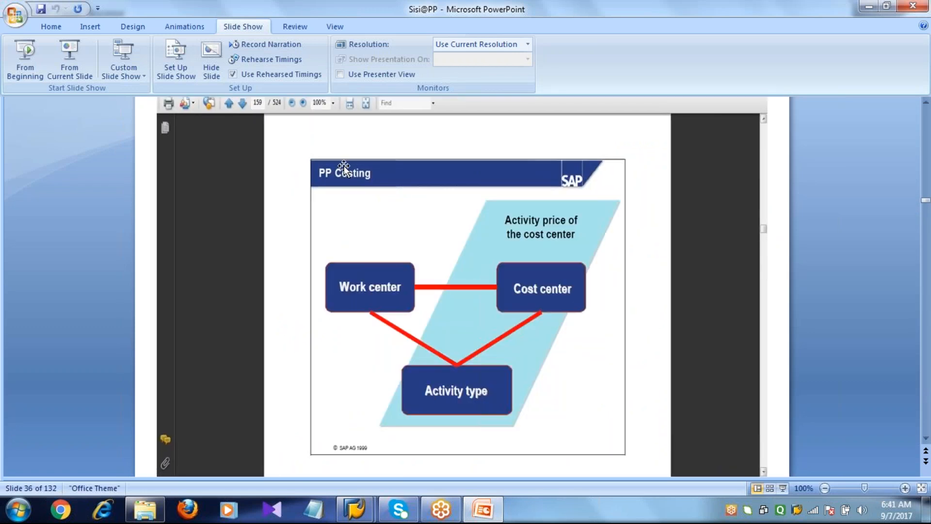
pyautogui.click(871, 7)
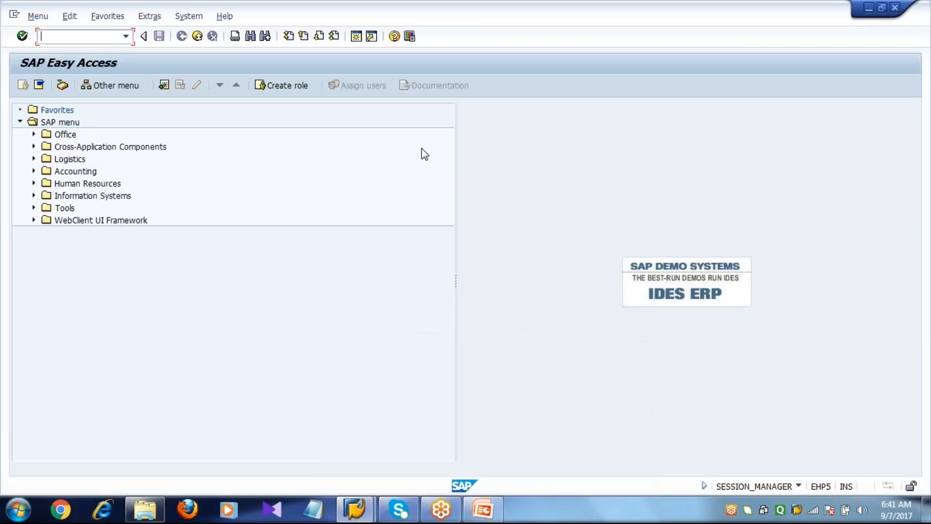
# Switch to Notepad, list MATERIAL MASTER, BOM, WORK CENTER, ROUTING and PRODUCTION VERSION on separate lines, and select all the text.
pyautogui.click(313, 508)
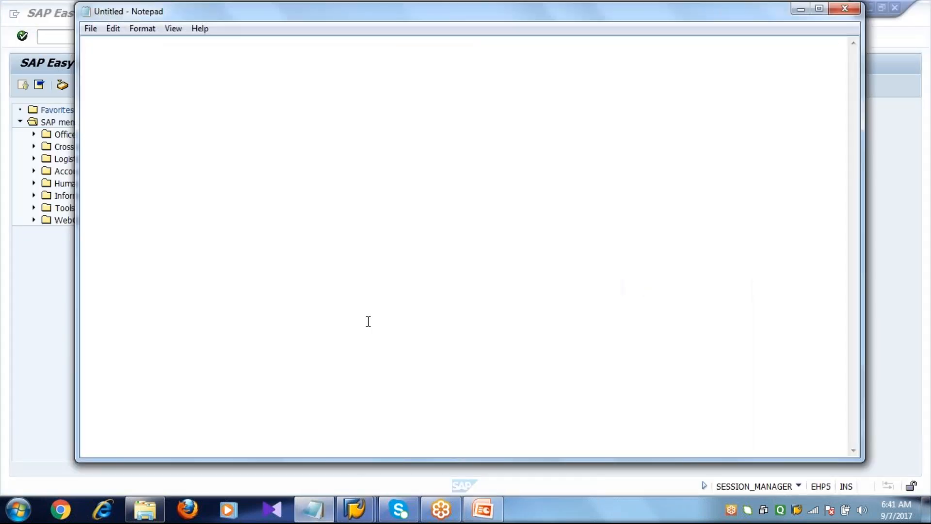
pyautogui.write('MATE')
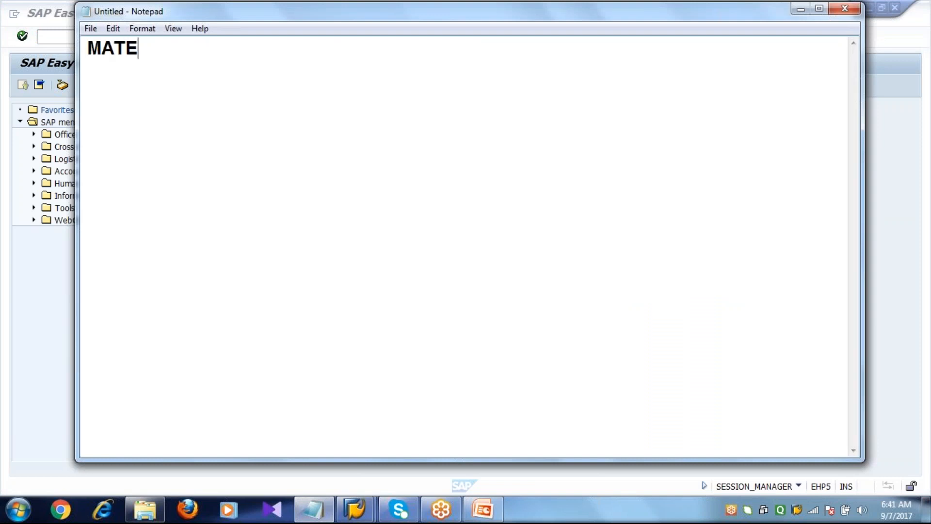
pyautogui.write('RIAL MASTER')
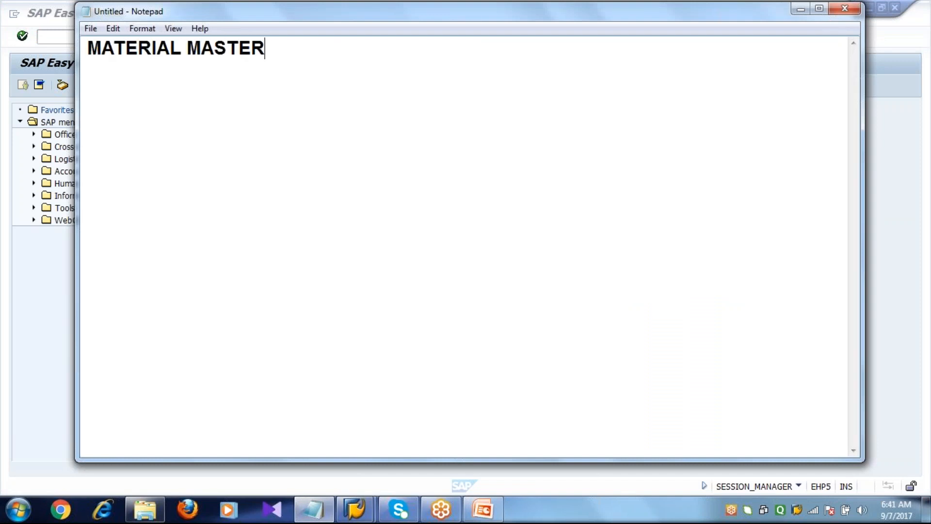
pyautogui.press('Return')
pyautogui.write('BOM')
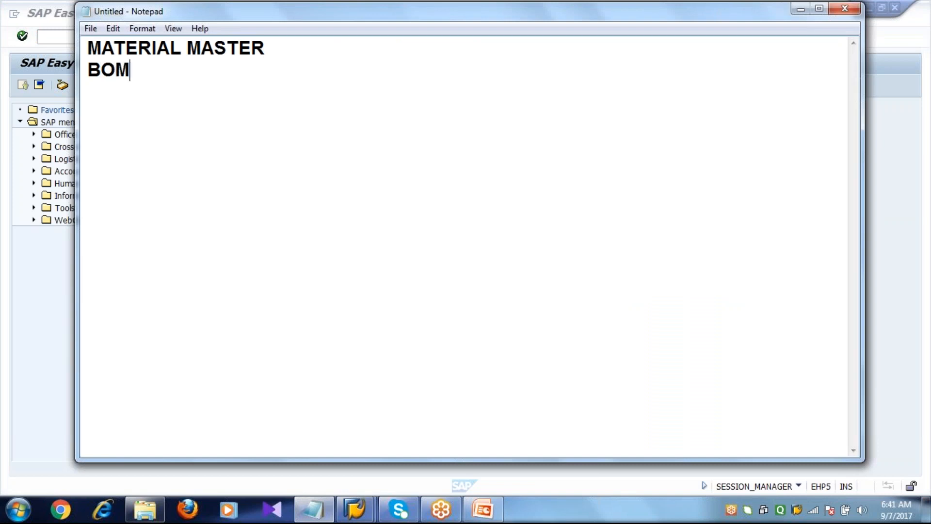
pyautogui.press('Return')
pyautogui.write('WORK CENTER')
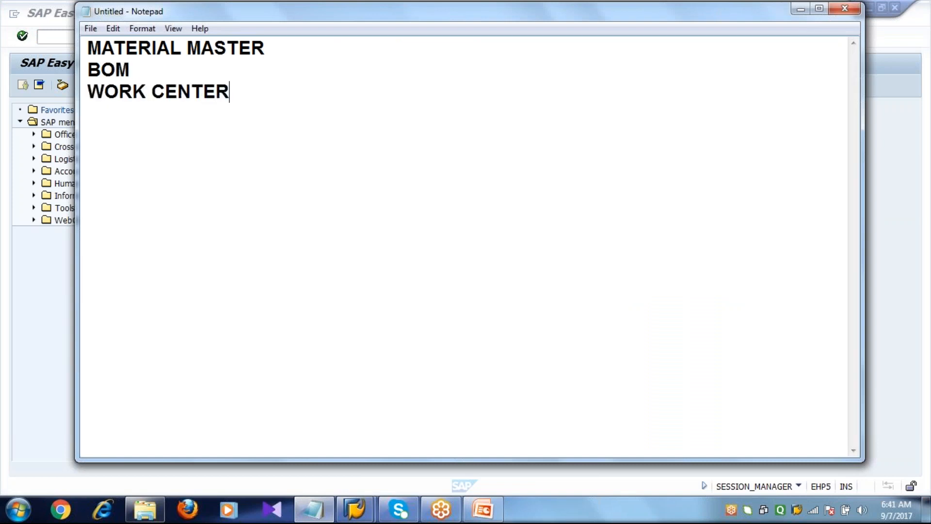
pyautogui.press('Return')
pyautogui.write('ROUTING')
pyautogui.press('Return')
pyautogui.write('PRODUCTIO')
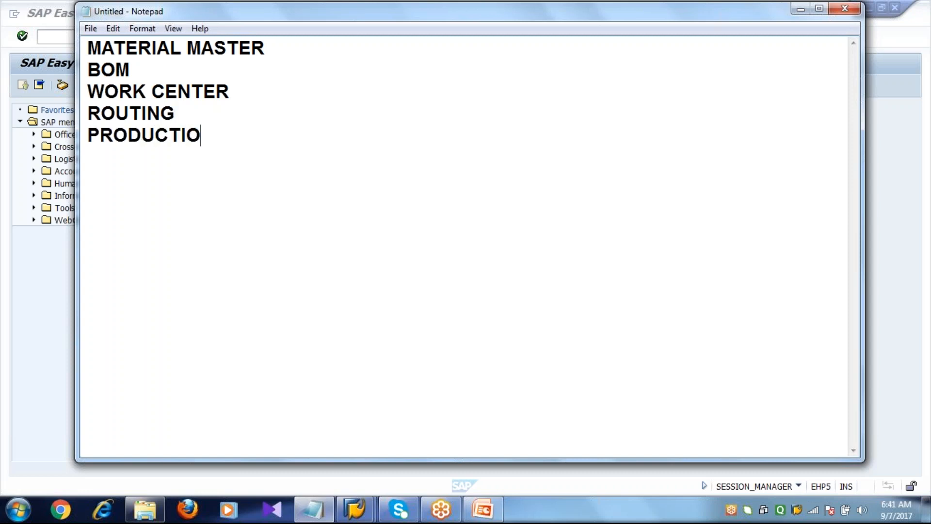
pyautogui.write('N VERSION')
pyautogui.press('Return')
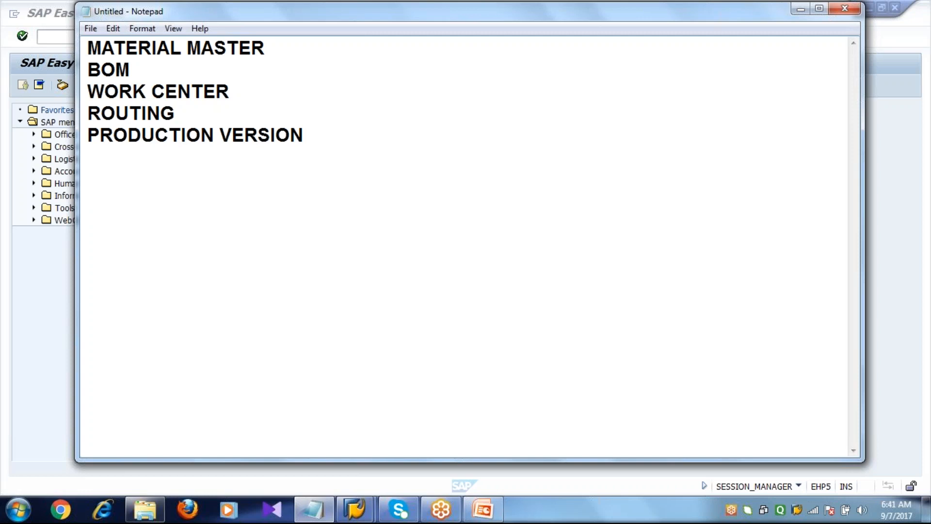
pyautogui.hotkey('ctrl', 'a')
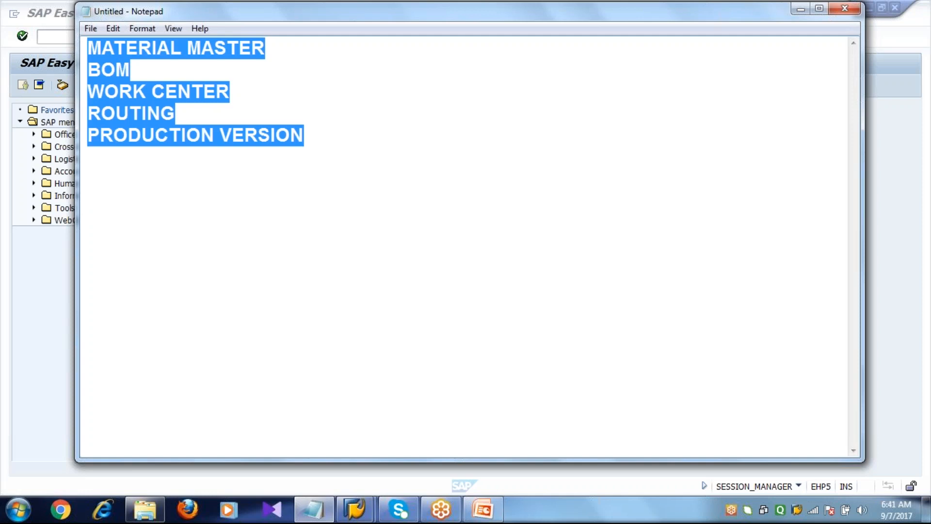
# Replace the selected master data list in the note with the line "Configuration Settings for the Master Data in PP".
pyautogui.press('Delete')
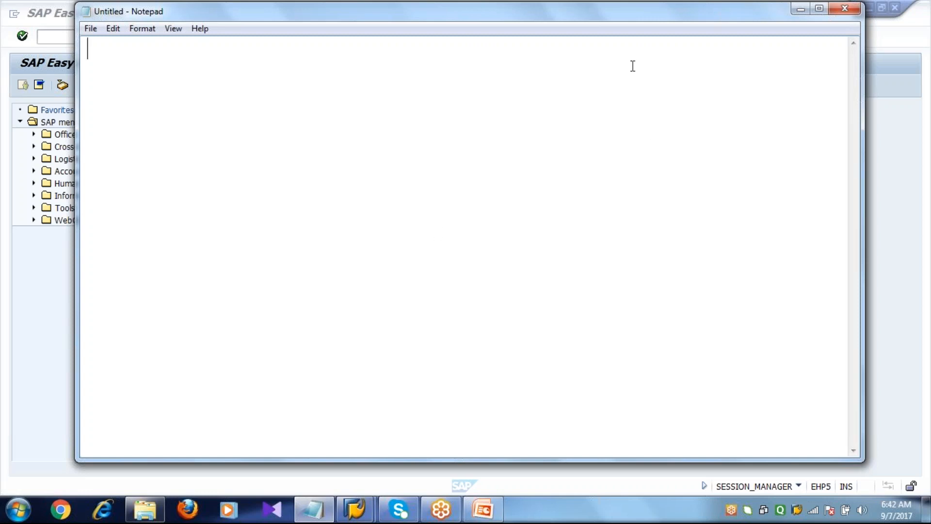
pyautogui.click(656, 15)
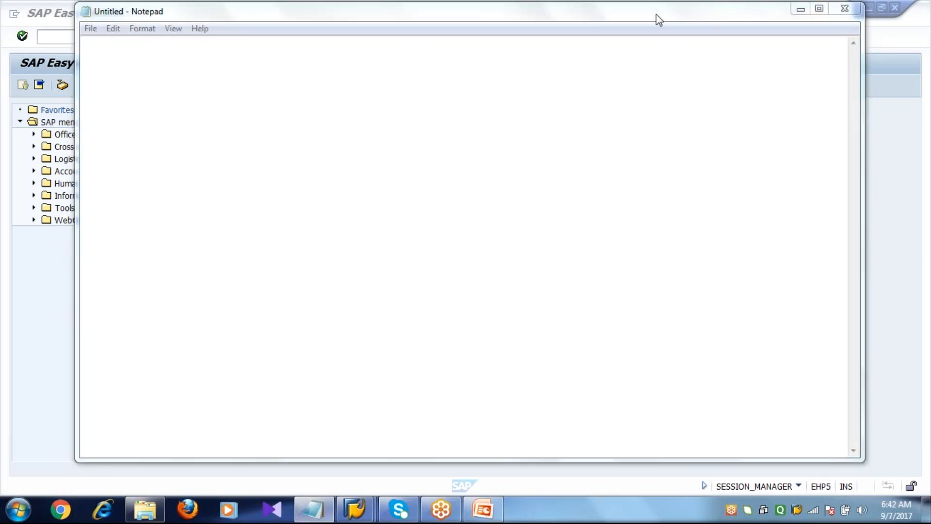
pyautogui.click(656, 14)
pyautogui.click(757, 173)
pyautogui.click(679, 145)
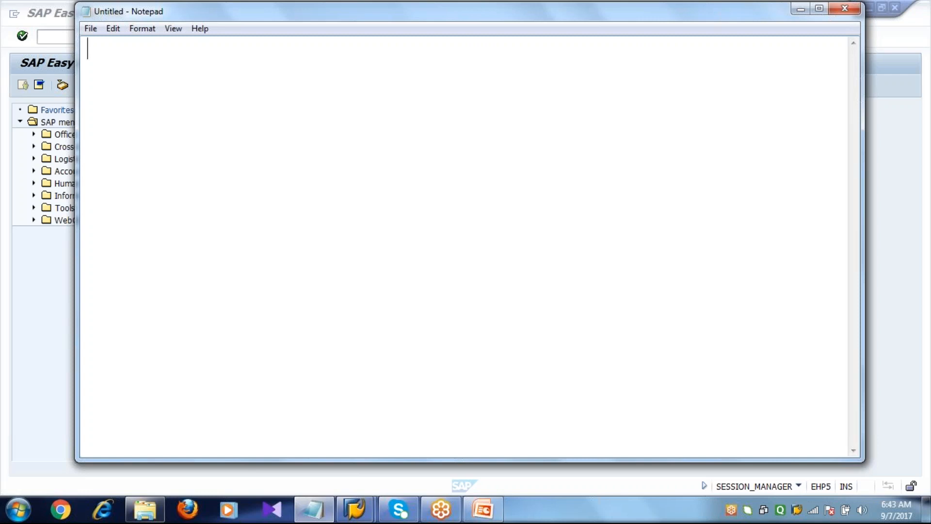
pyautogui.write('Configurat')
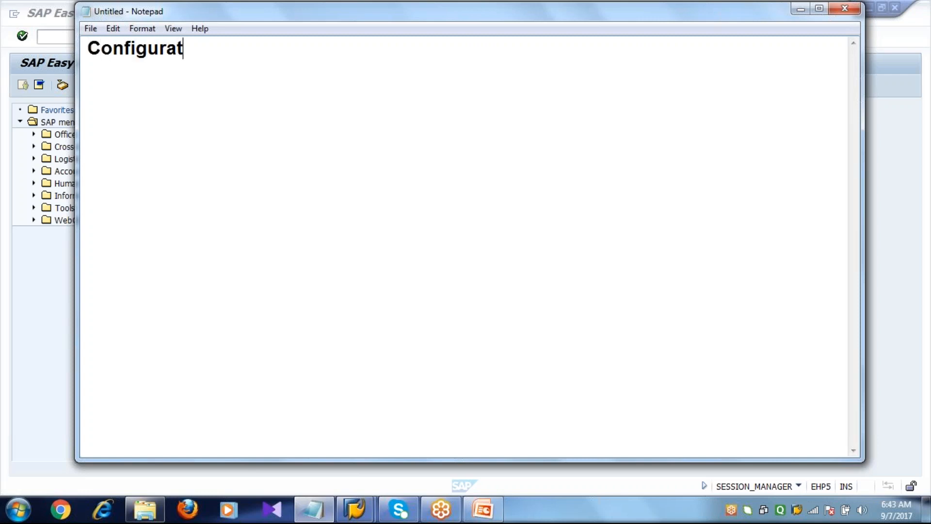
pyautogui.write('ion Se')
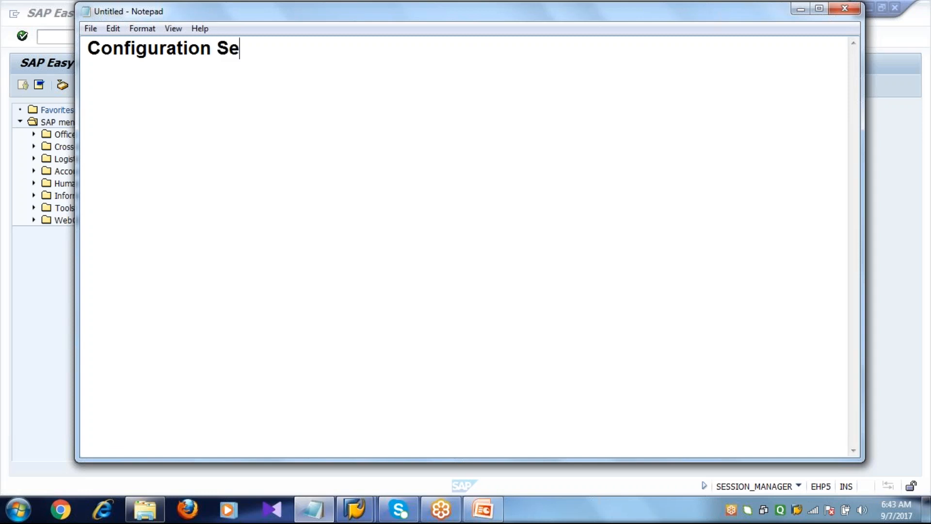
pyautogui.write('ttings for the Ma')
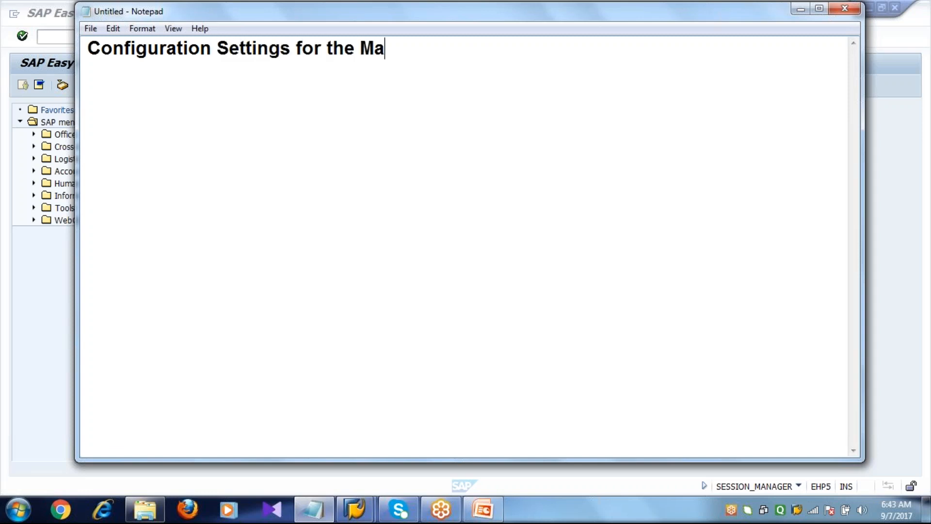
pyautogui.write('ster Da')
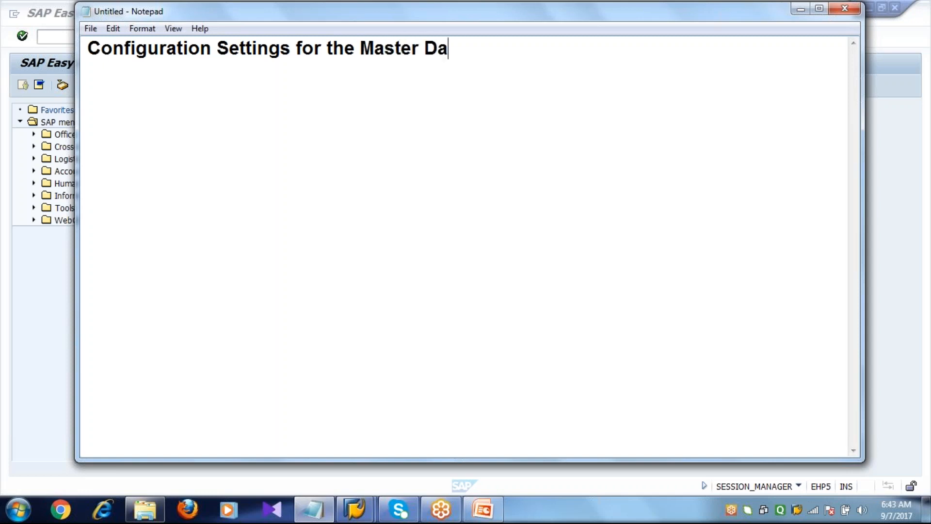
pyautogui.write('ta in PP')
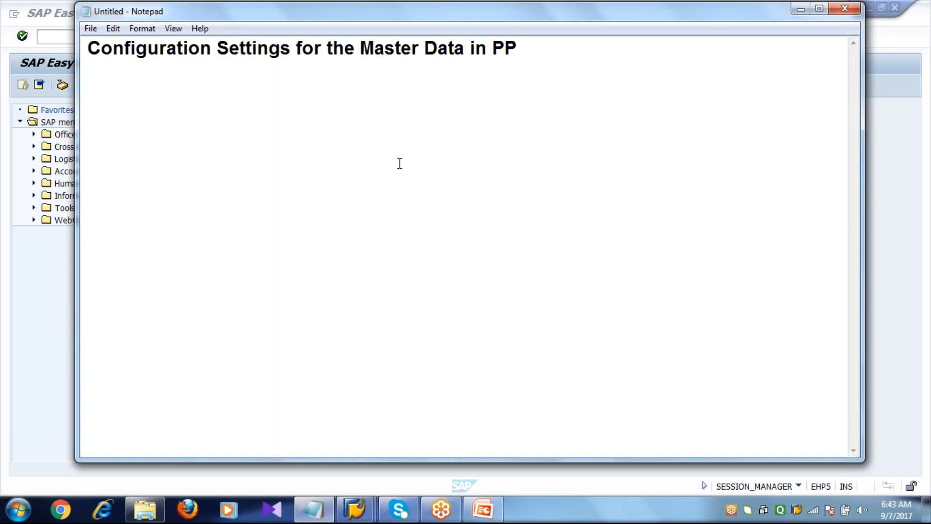
pyautogui.click(533, 16)
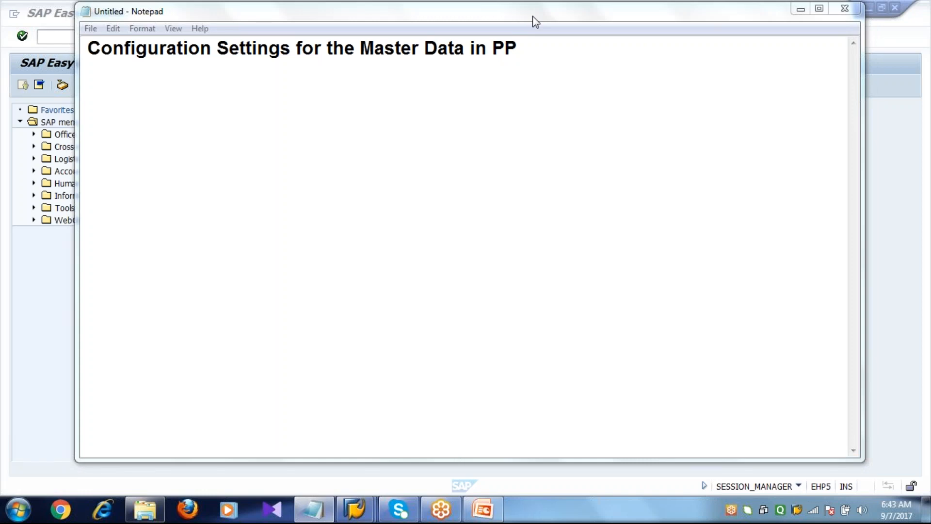